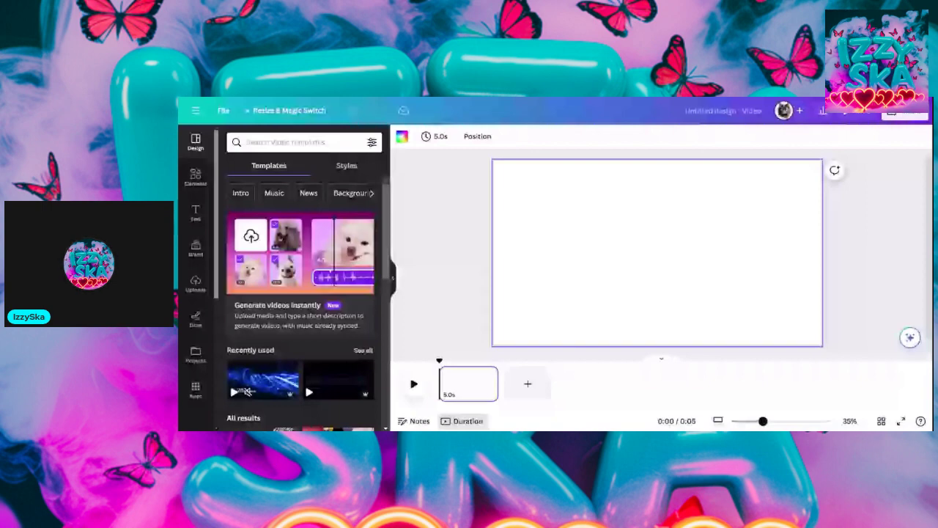
Replace the untitled design's name with a new title.
left_click(753, 110)
type("IzzySka Designs")
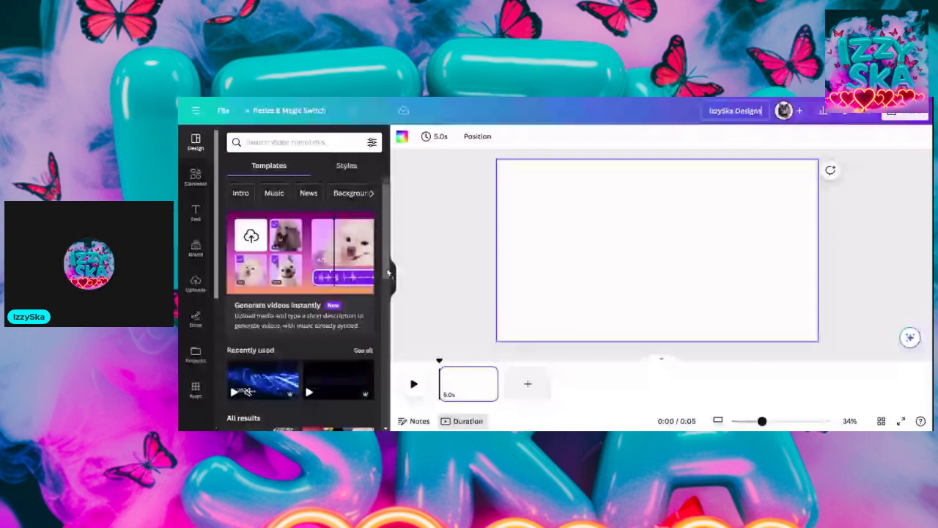
Confirm the new title and bring up the uploaded images.
left_click(427, 289)
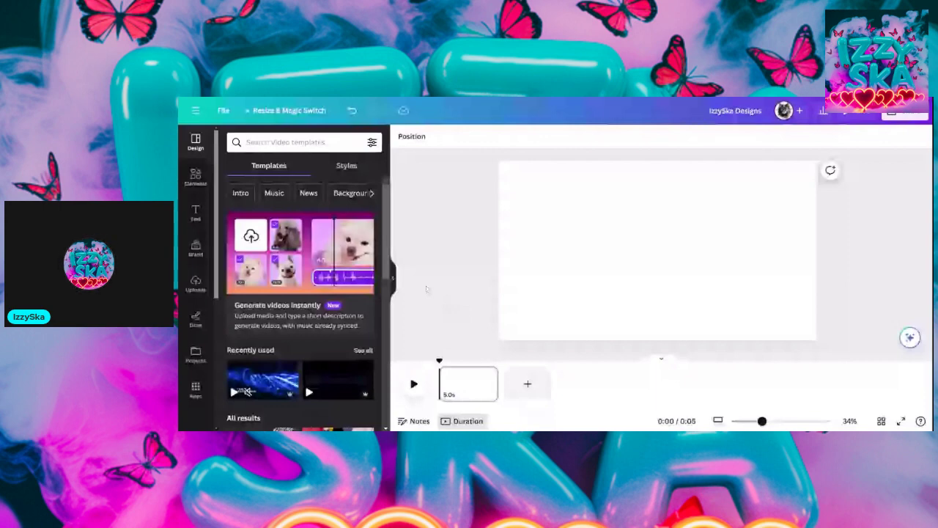
left_click(196, 284)
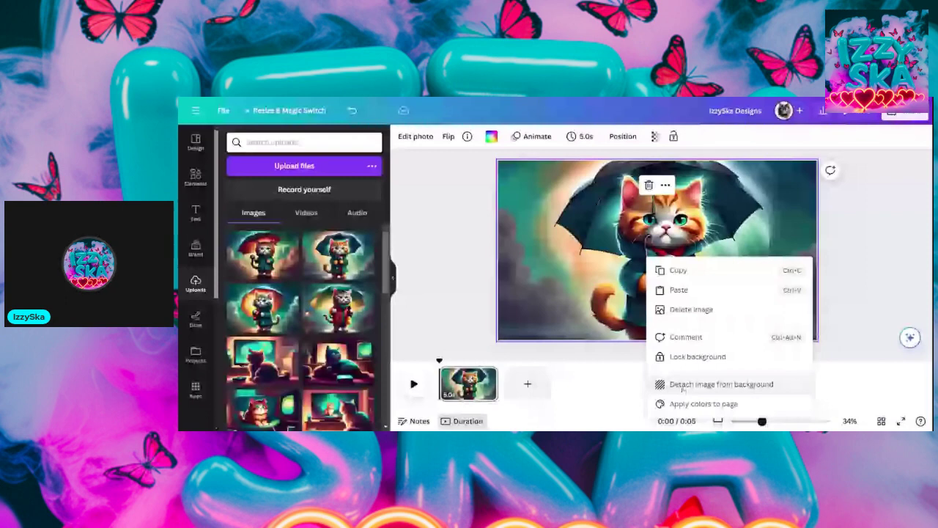
Detach the cat picture from the page background and bring up the kitten image's options.
left_click(682, 308)
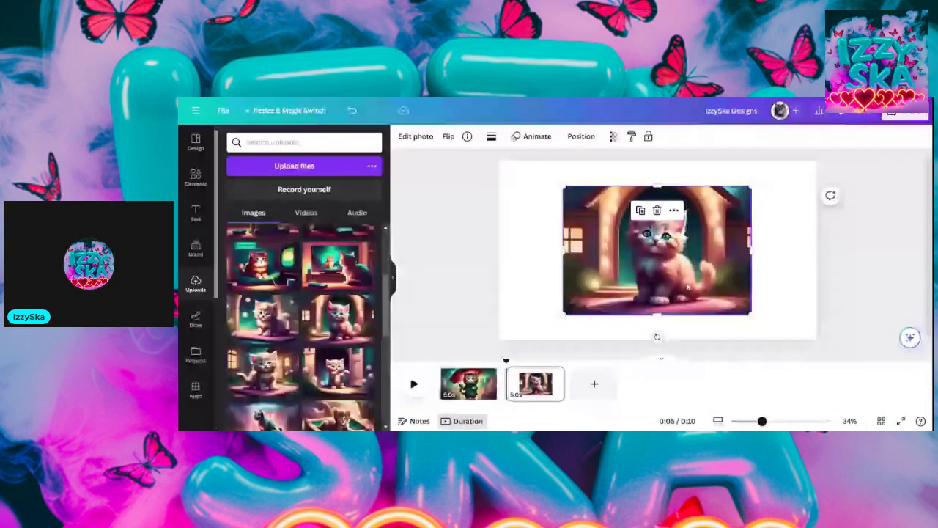
right_click(687, 287)
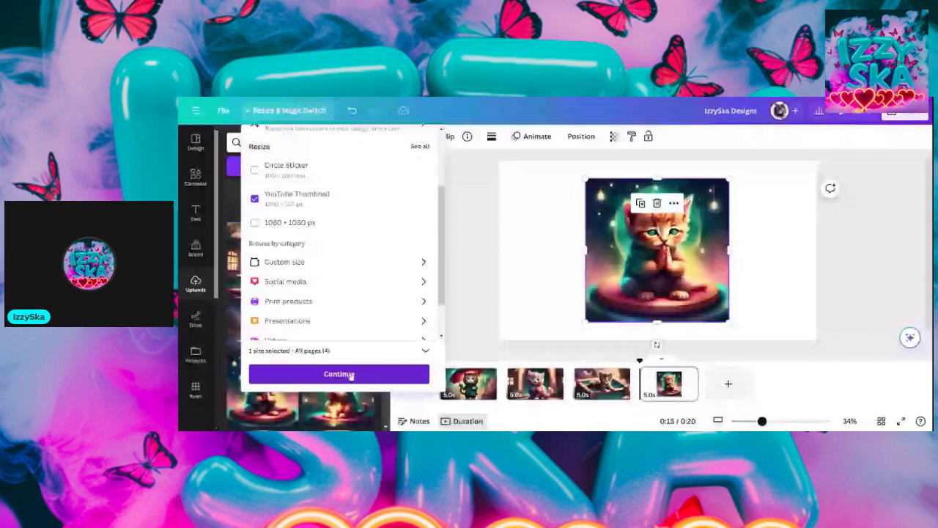
Resize all four pages to YouTube Thumbnail and go to the AI image generator.
left_click(338, 374)
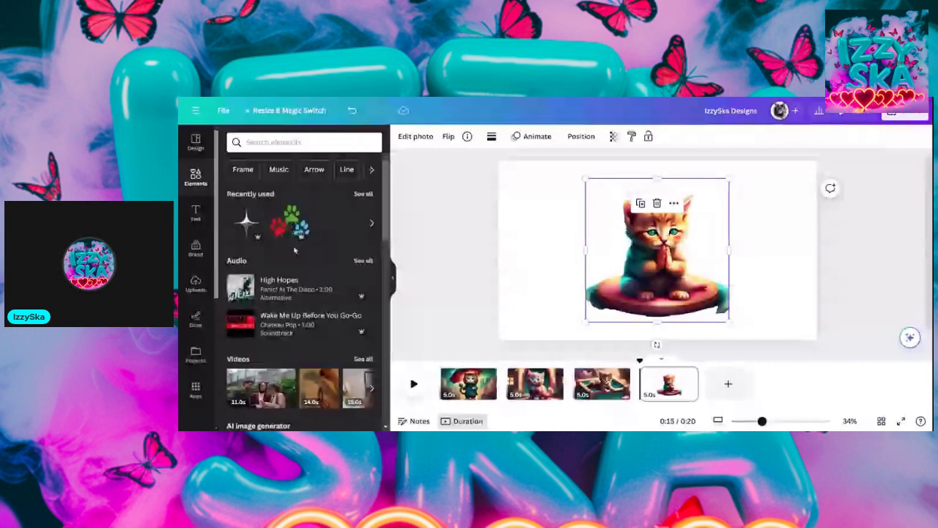
left_click(258, 425)
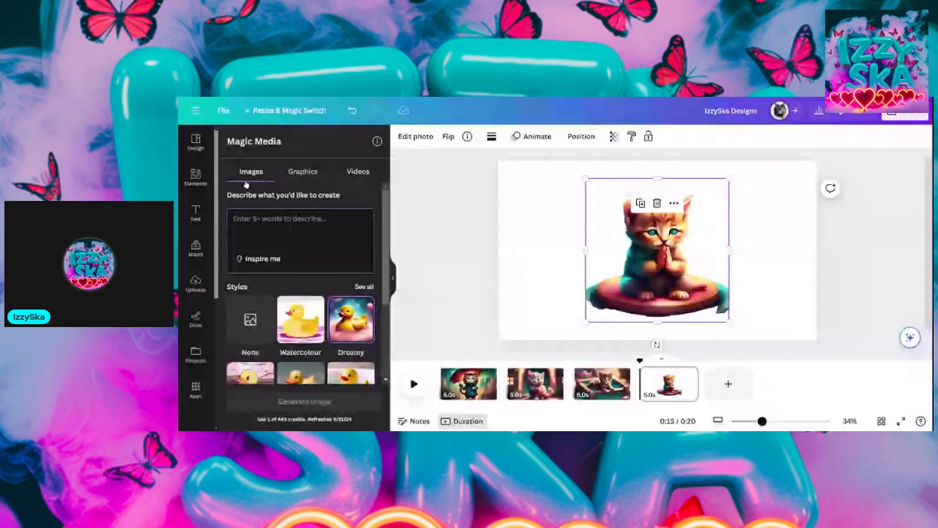
Paste the night-sky background description into the Magic Media prompt box.
type("Background scene of a night sky with stars and a moon, use the golden ratio,")
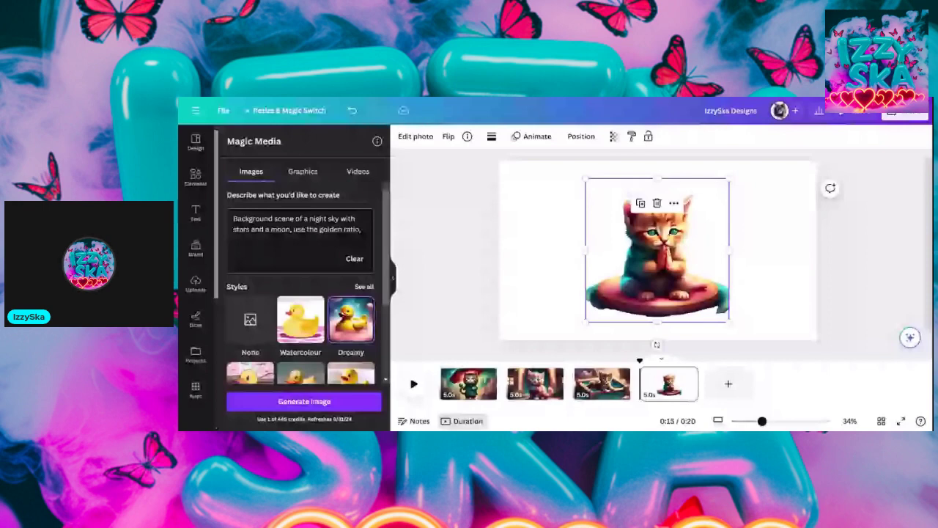
Add the colours dark blue, silver, white, teal and pink to the night-sky prompt.
type("use the colors dark blu")
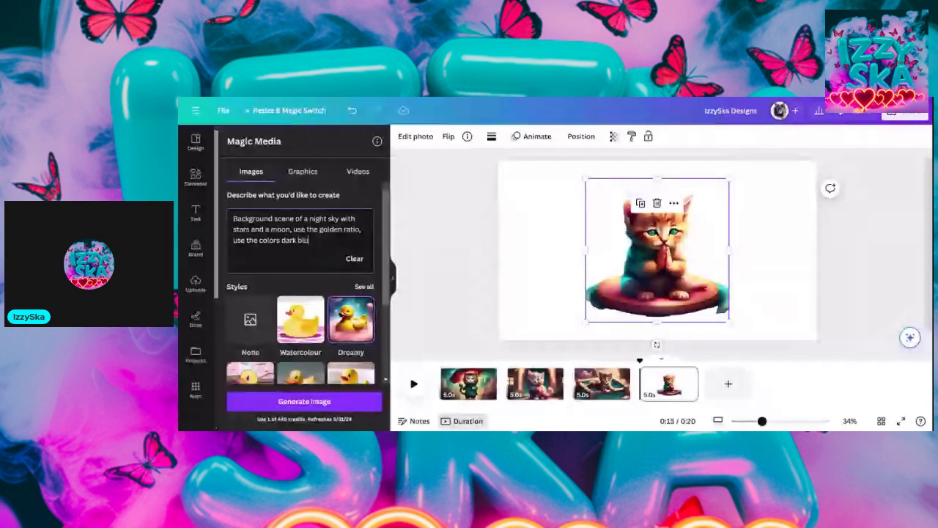
type("e, sil")
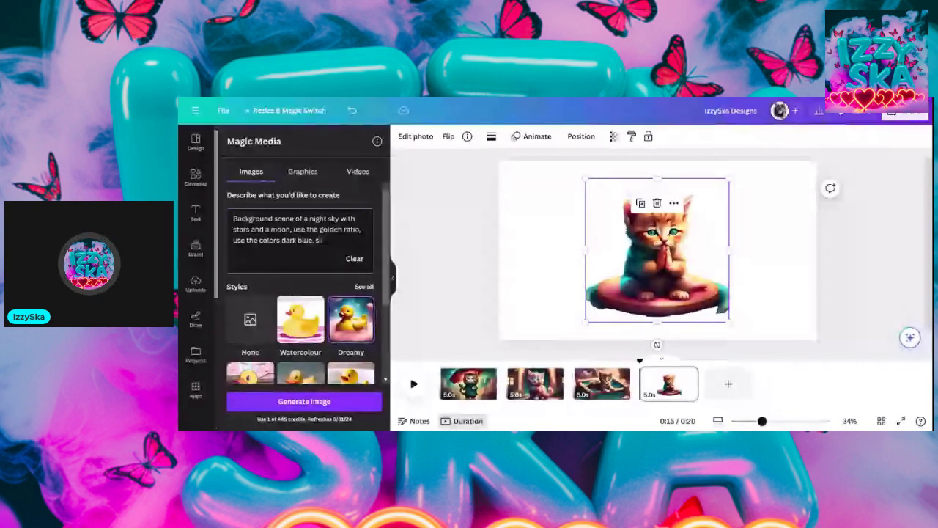
type("ver,")
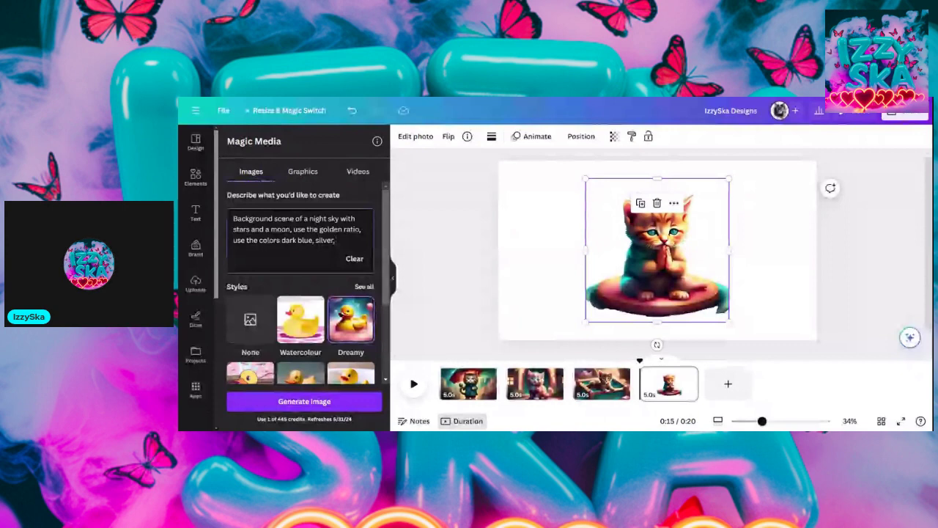
type("white and teal and pink")
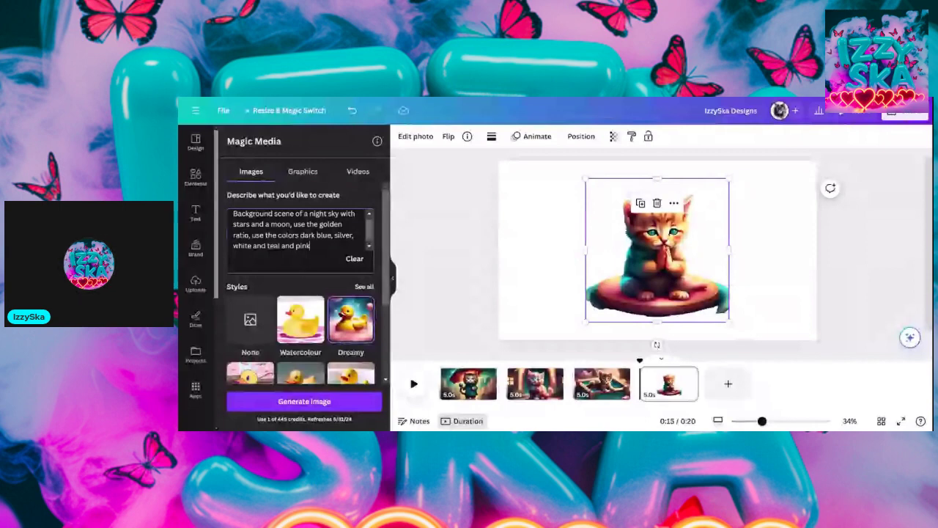
key("ctrl+z")
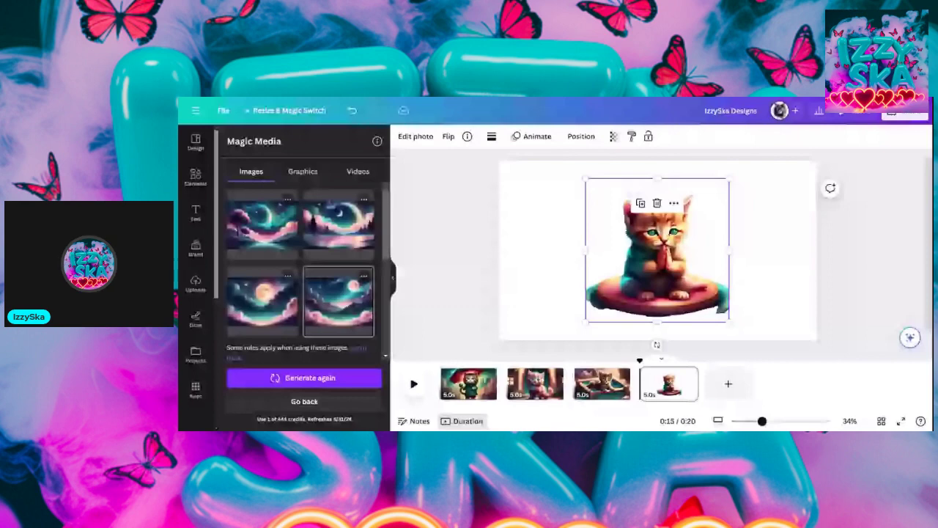
Drag a generated night-sky image onto the fourth page and bring up its options.
left_click_drag(338, 301, 657, 257)
right_click(657, 257)
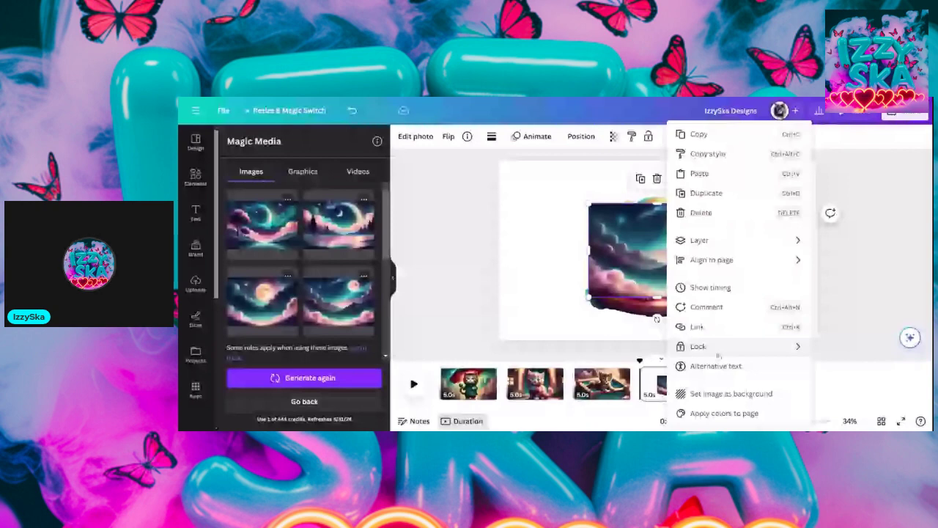
Set the night-sky image as the page background and select the kitten cut-out.
left_click(731, 394)
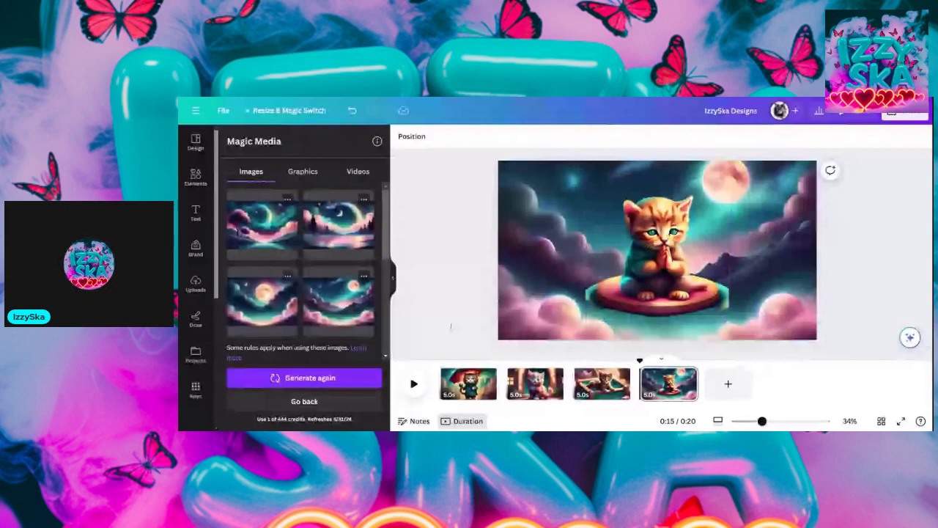
left_click(665, 300)
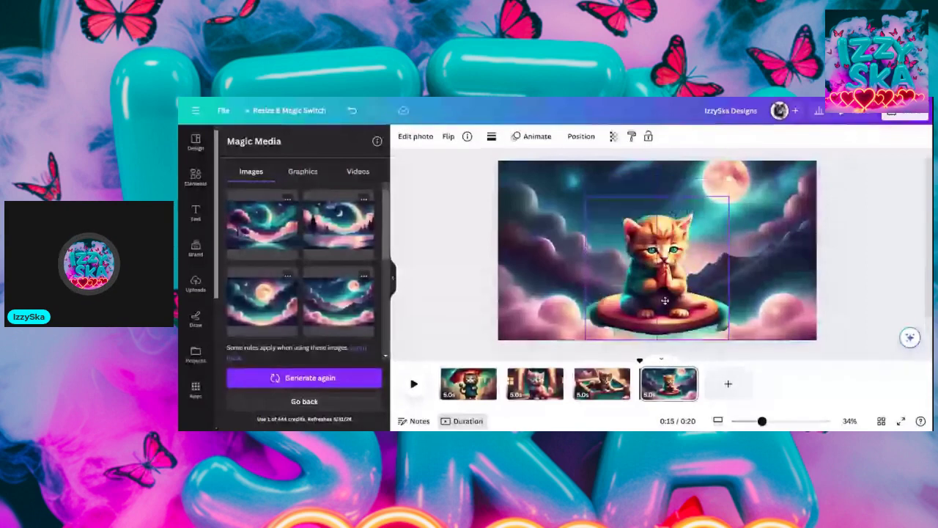
Nudge the kitten slightly down and right, then select it for photo editing.
left_click_drag(665, 300, 669, 314)
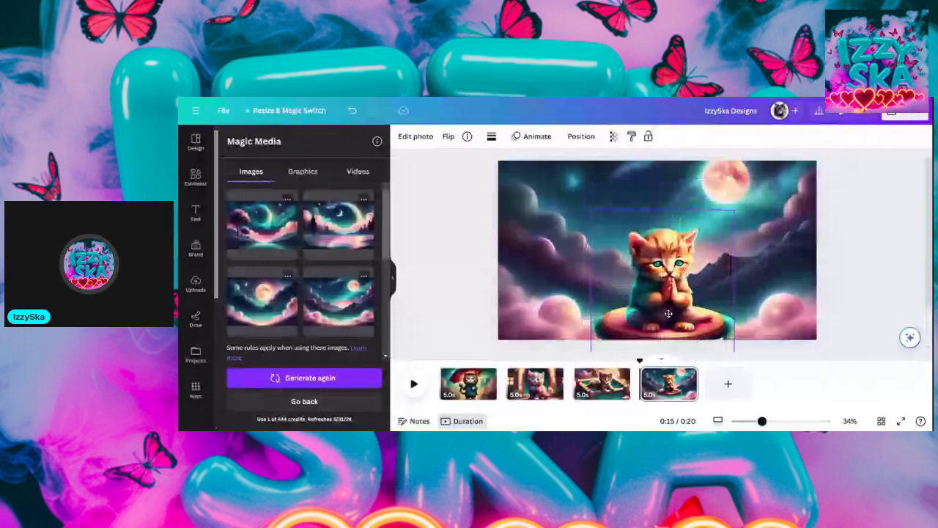
left_click(668, 314)
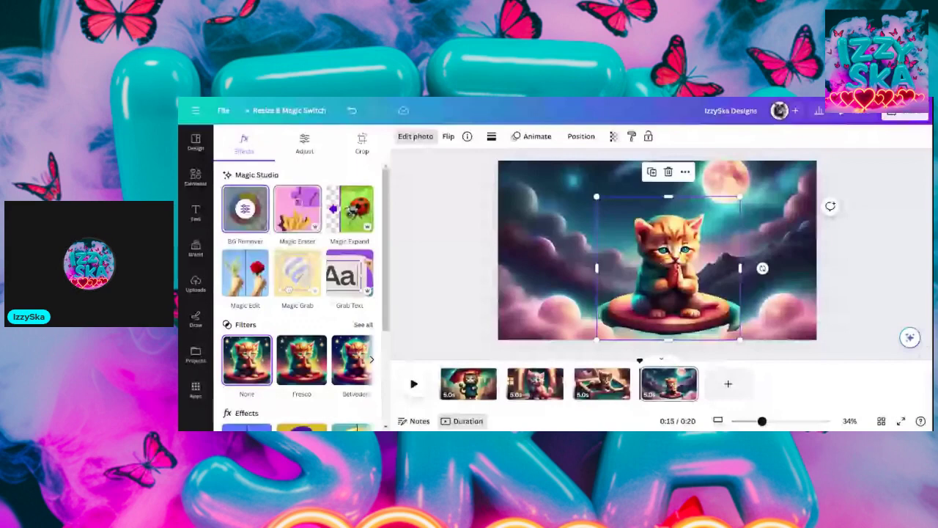
Use Magic Eraser at brush size 9 to remove the cushion's lower-left teal shadow, then set brush size 7.
left_click(297, 209)
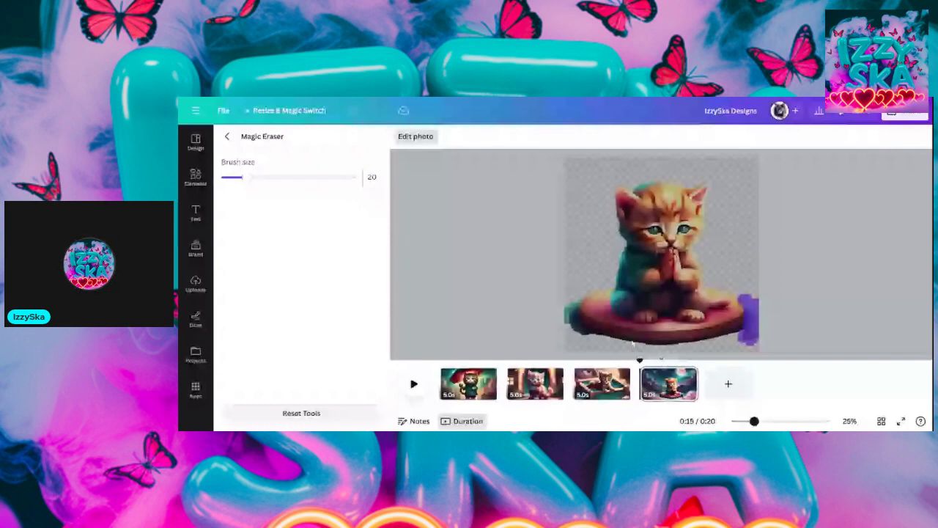
left_click_drag(243, 177, 232, 178)
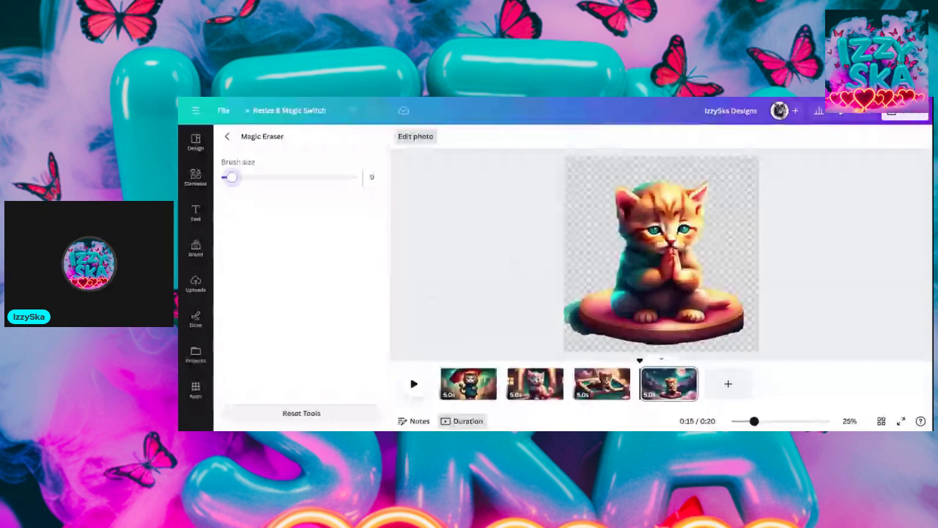
mouse_move(574, 306)
left_mouse_down()
mouse_move(580, 331)
mouse_move(601, 333)
left_mouse_up()
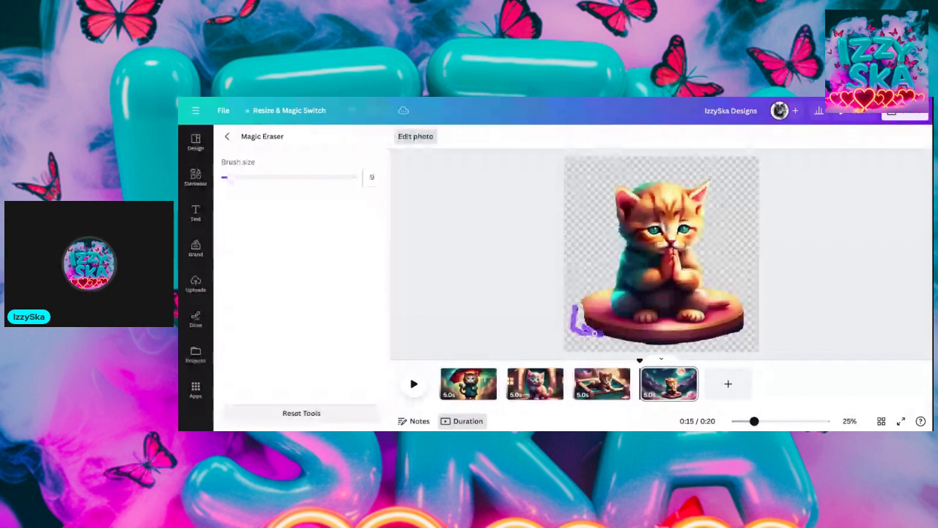
mouse_move(594, 333)
left_mouse_down()
mouse_move(710, 342)
mouse_move(751, 335)
mouse_move(741, 331)
left_mouse_up()
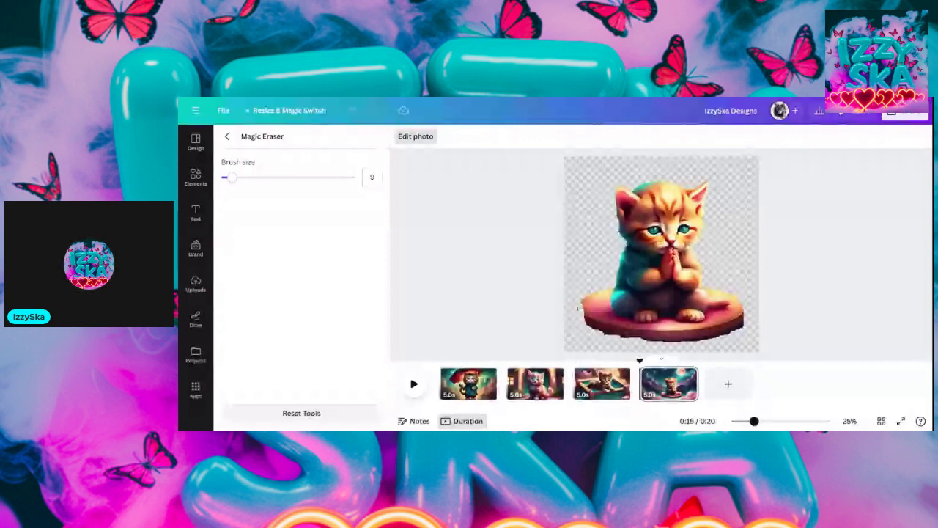
left_click_drag(578, 308, 608, 338)
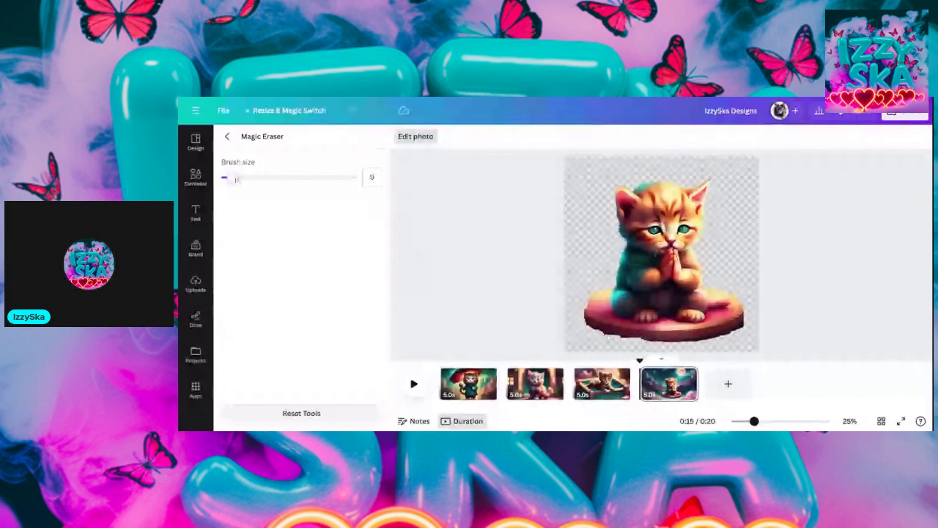
left_click_drag(232, 178, 229, 179)
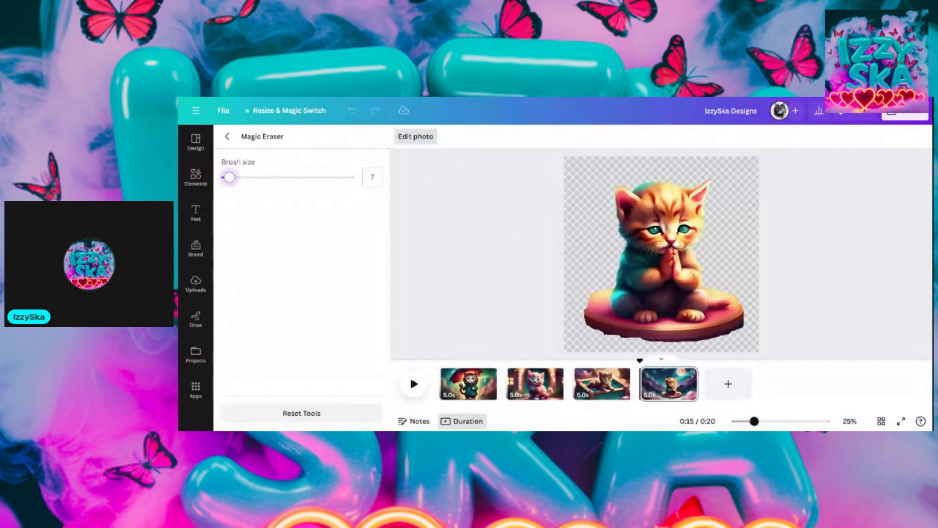
Erase the leftover fringe along the cushion's bottom edge and the stray bit on its left side with Magic Eraser.
left_click_drag(588, 328, 627, 339)
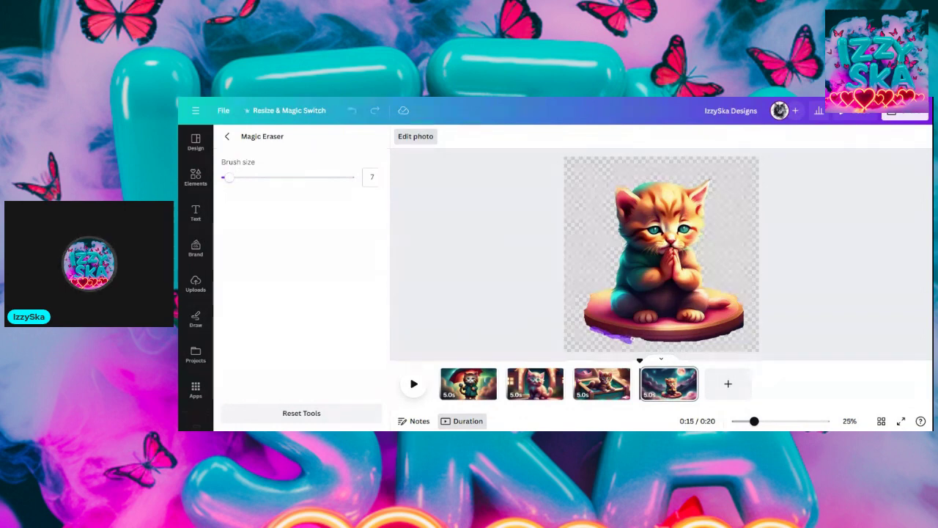
left_click_drag(631, 339, 664, 341)
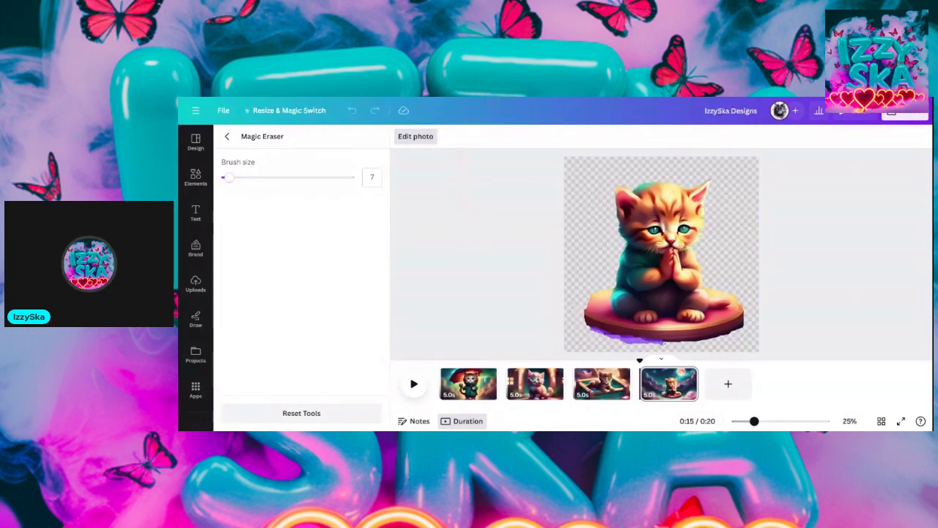
mouse_move(664, 343)
left_mouse_down()
mouse_move(738, 333)
mouse_move(729, 335)
left_mouse_up()
left_click_drag(716, 338, 746, 323)
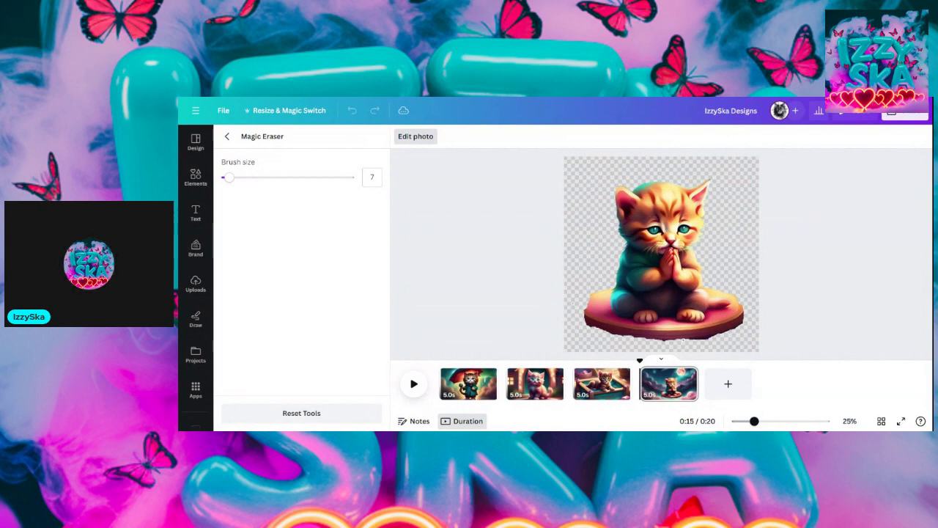
mouse_move(684, 339)
left_mouse_down()
mouse_move(738, 333)
mouse_move(722, 335)
mouse_move(744, 323)
left_mouse_up()
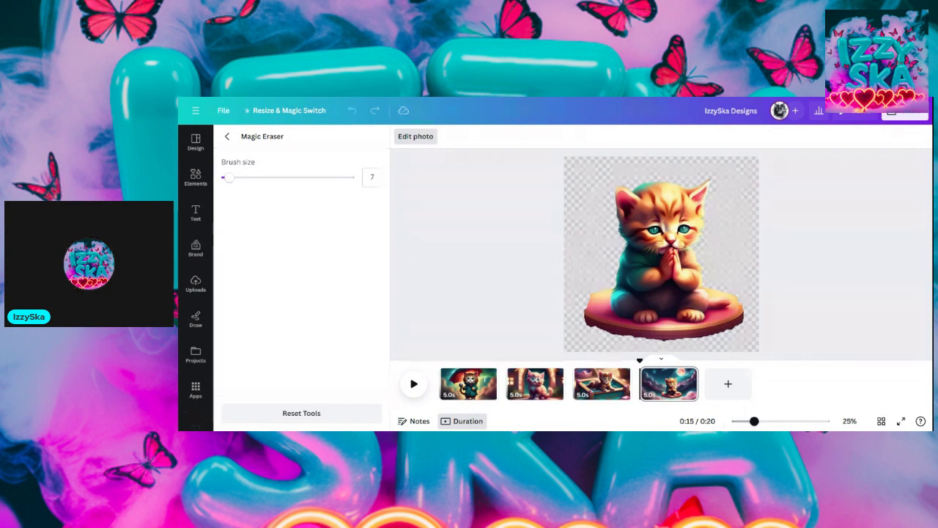
mouse_move(591, 325)
left_mouse_down()
mouse_move(586, 312)
mouse_move(588, 326)
mouse_move(600, 326)
left_mouse_up()
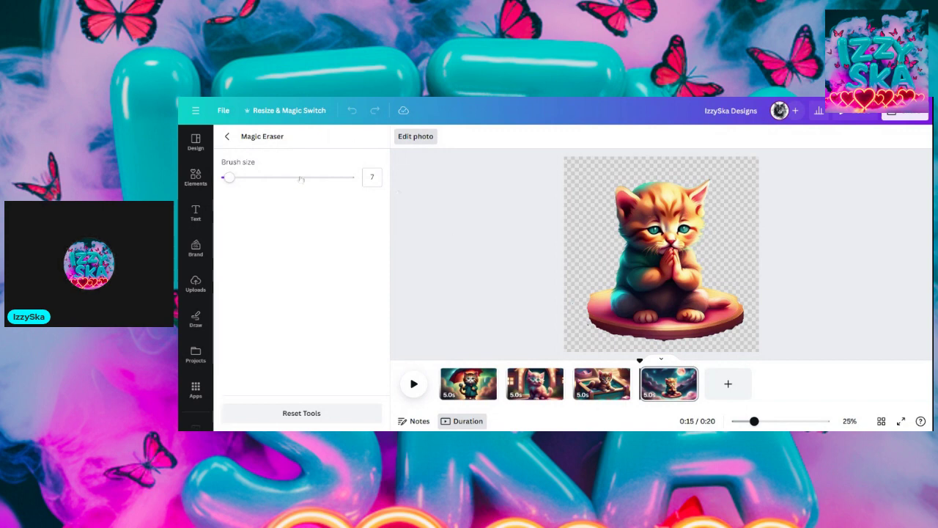
Exit Magic Eraser, nudge the kitten cut-out slightly right, and deselect it.
left_click(227, 137)
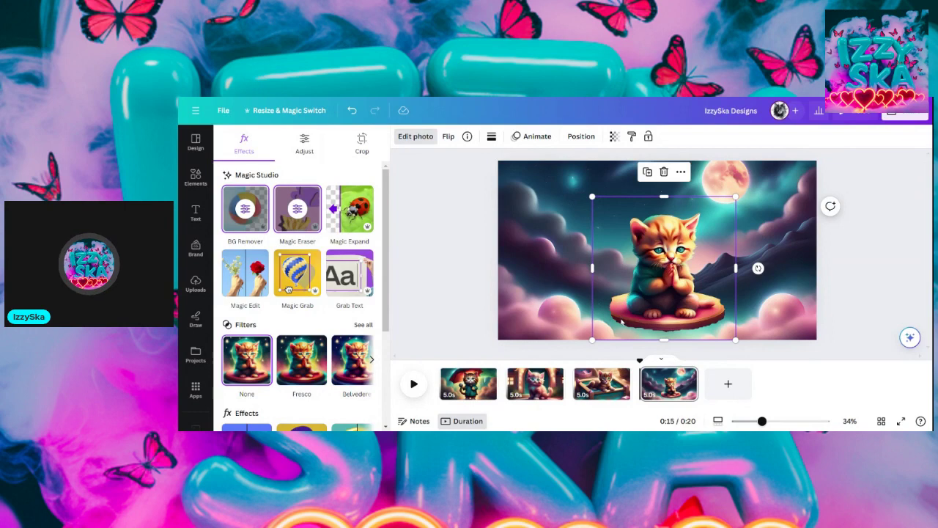
left_click_drag(621, 301, 636, 308)
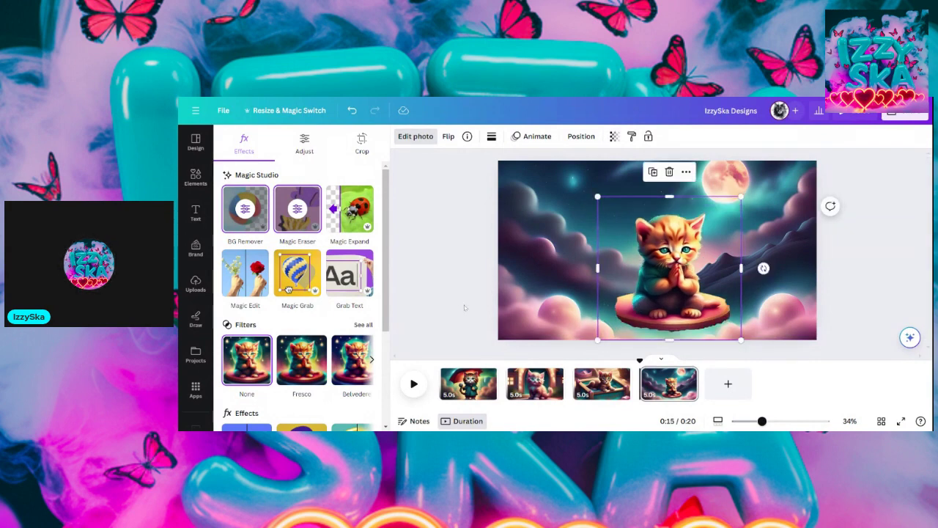
left_click(464, 307)
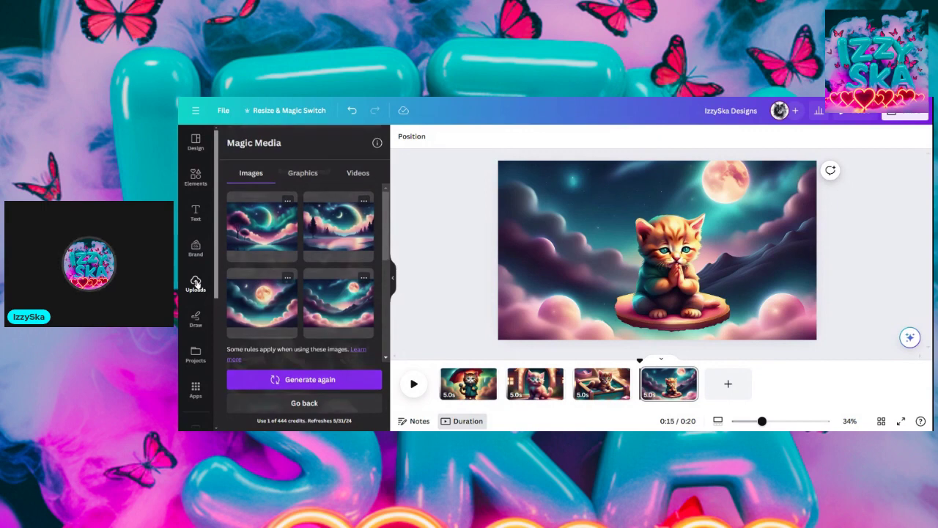
Add a blank fifth page and place the grey praying kitten from Uploads on it.
left_click(196, 283)
left_click(728, 384)
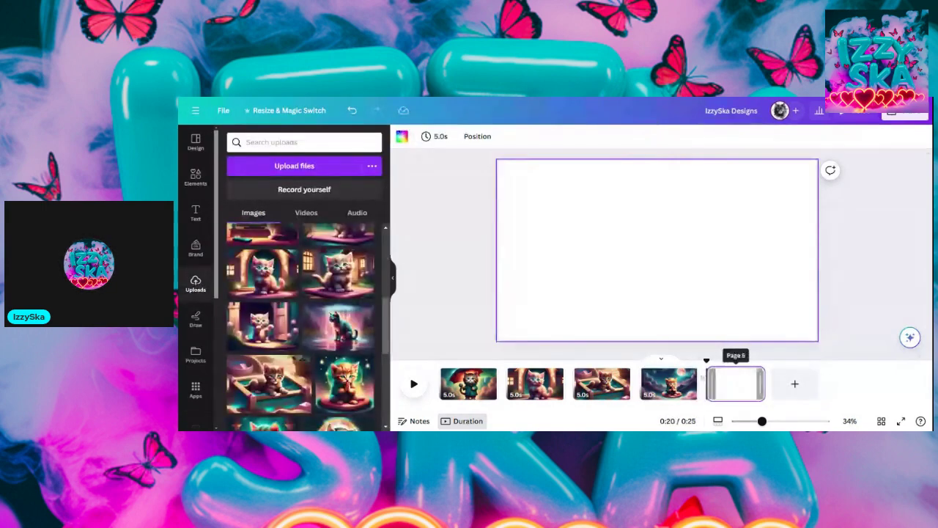
scroll(323, 334, "down", 3)
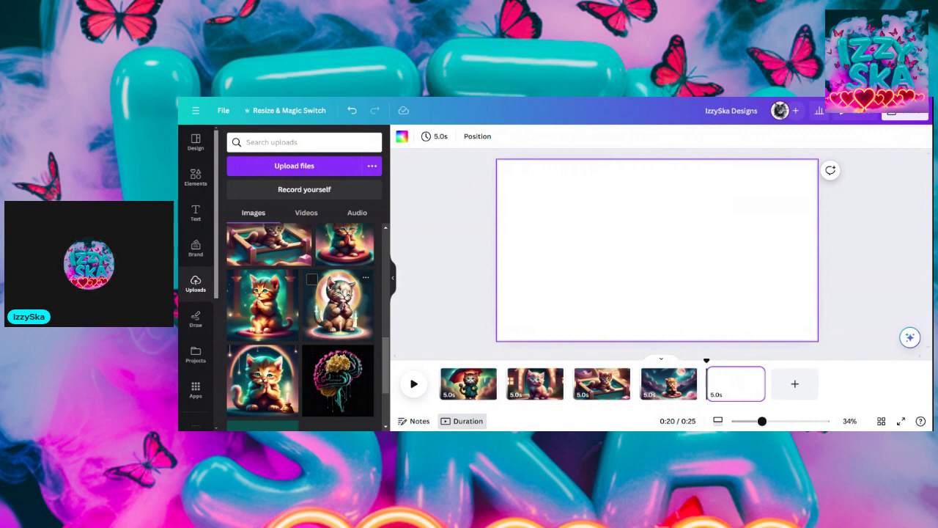
left_click(337, 304)
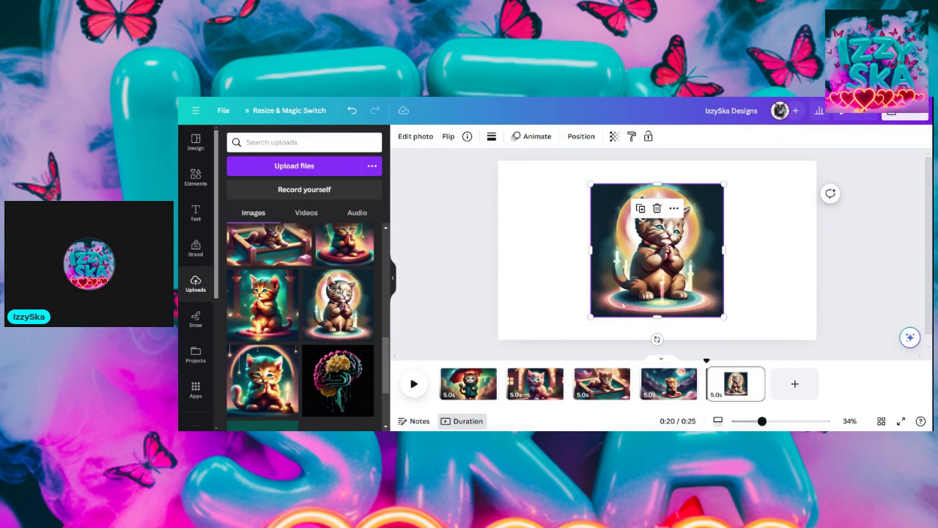
Delete the grey kitten and add the orange praying kitten with a candle instead.
left_click(568, 251)
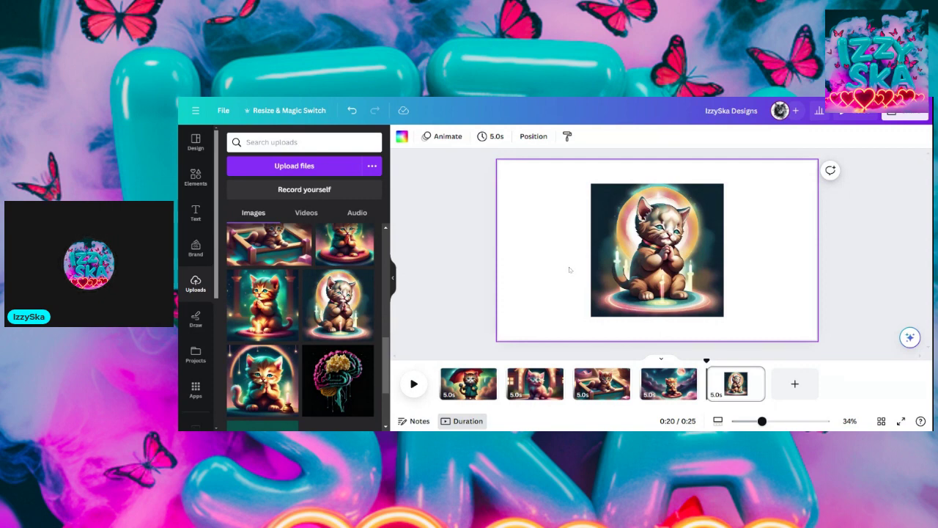
left_click(646, 261)
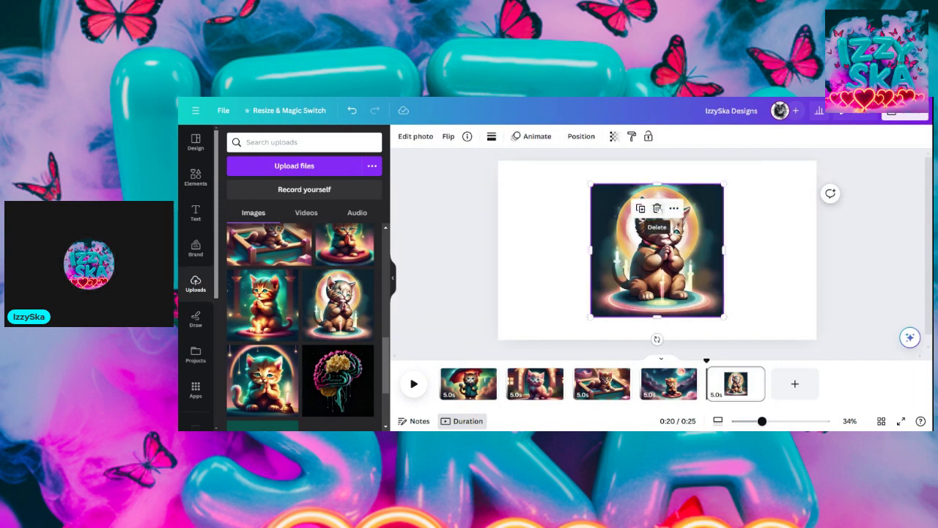
left_click(657, 209)
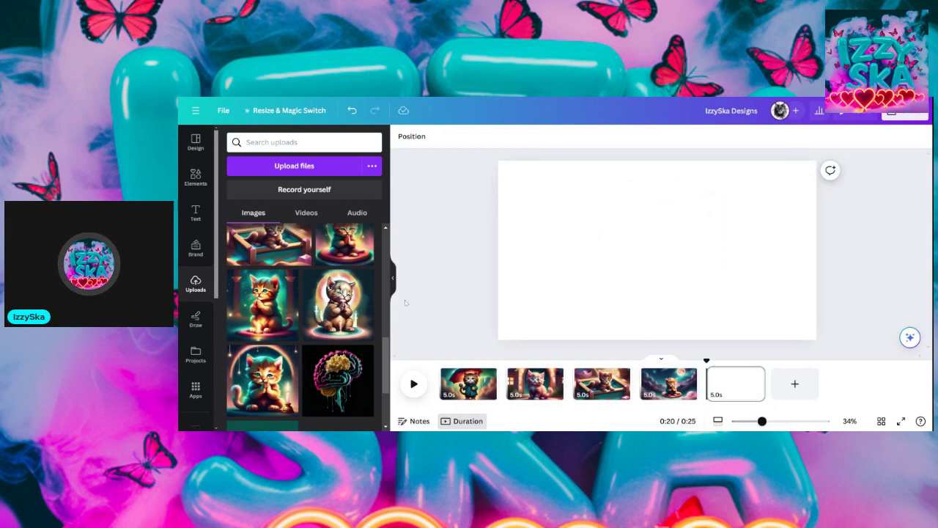
left_click(264, 394)
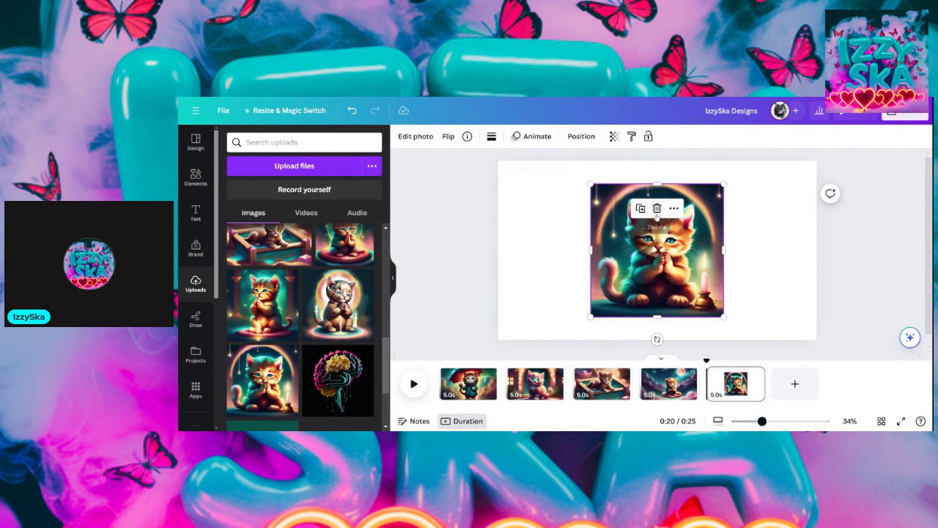
Try the kitten as the page background, then detach it back into a framed image and go to Elements.
right_click(631, 277)
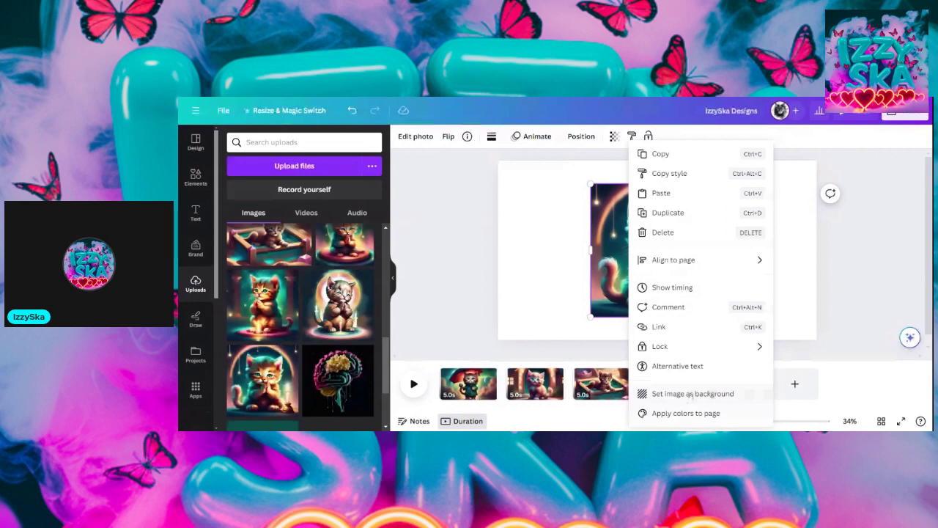
left_click(693, 394)
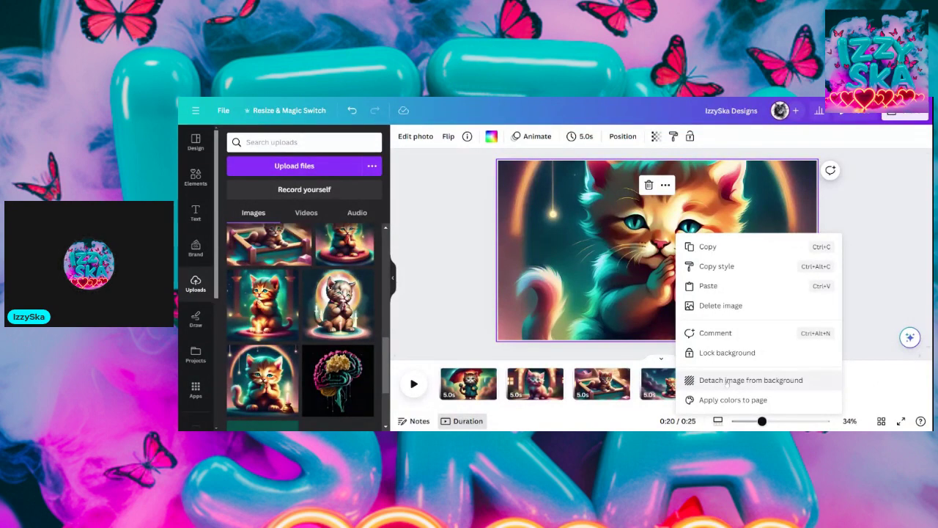
left_click(728, 381)
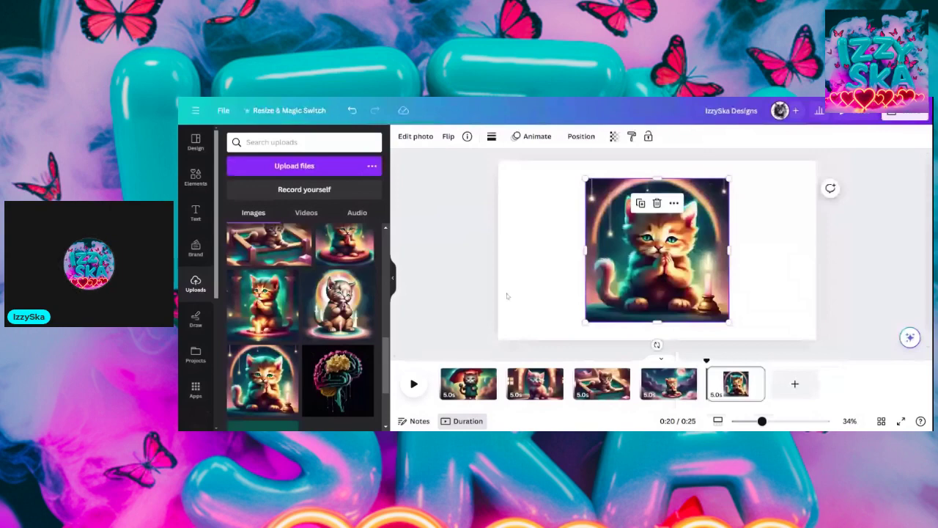
left_click(196, 180)
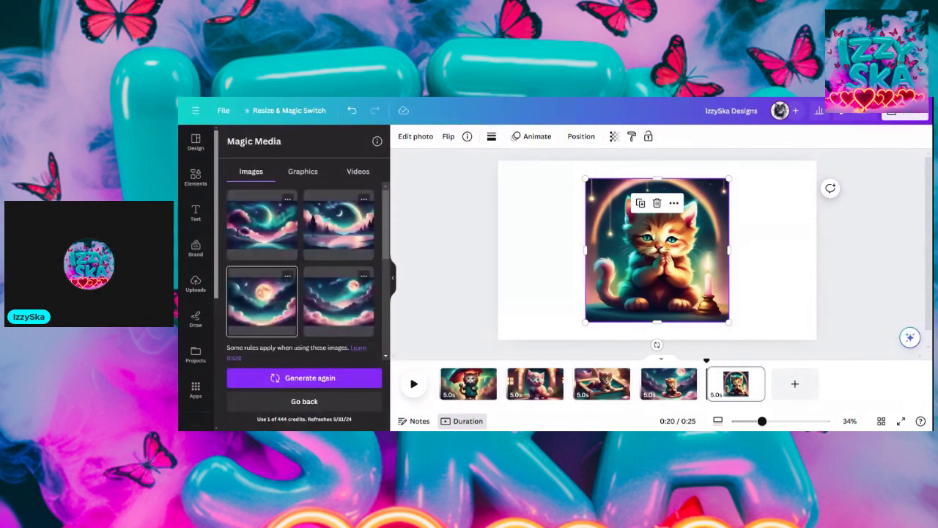
Set the third full-moon night-sky image as the page background and reposition the kitten on it.
left_click(260, 309)
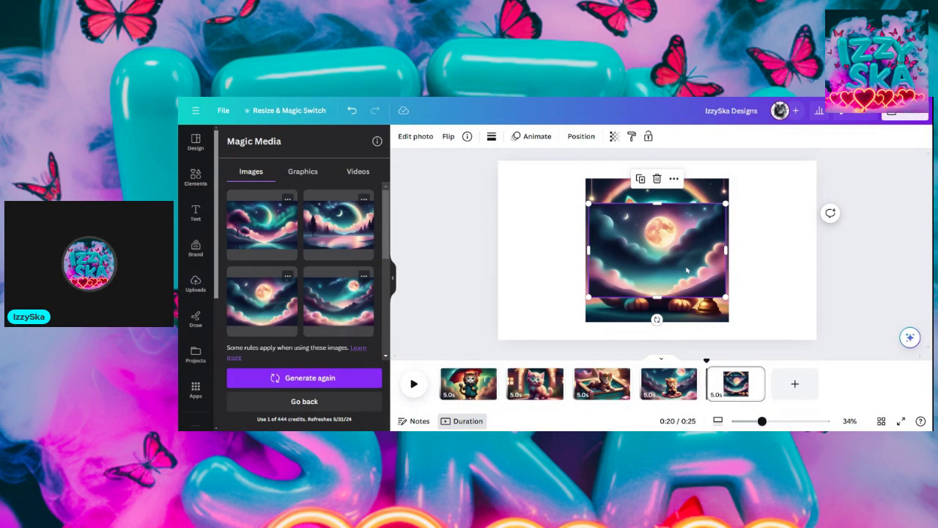
right_click(687, 271)
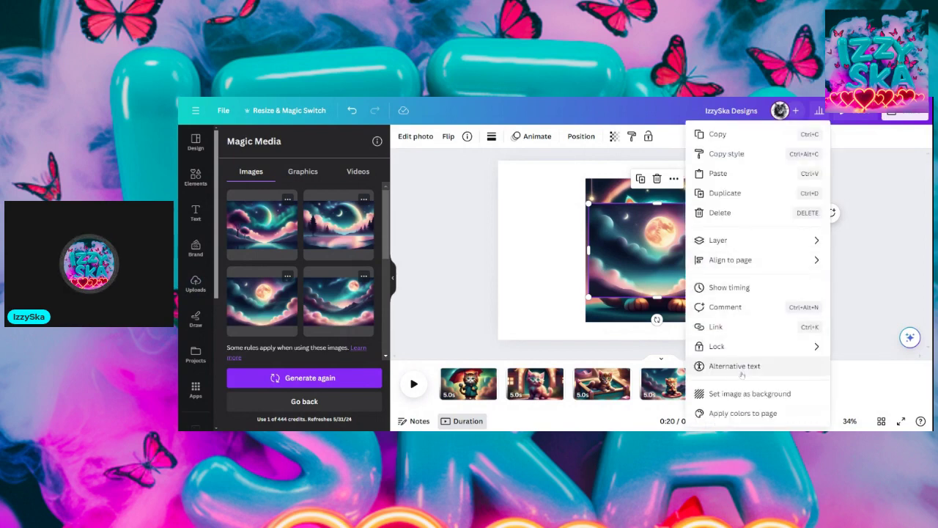
left_click(742, 395)
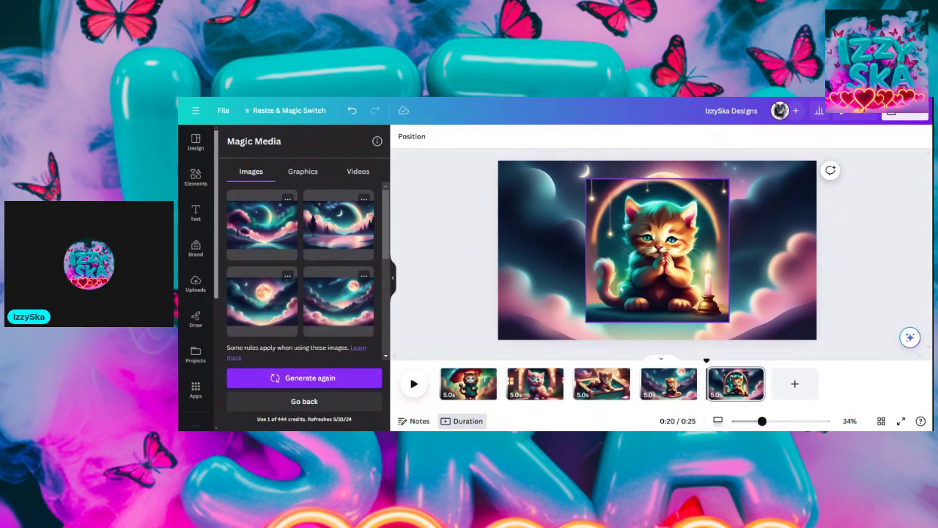
left_click_drag(625, 283, 626, 298)
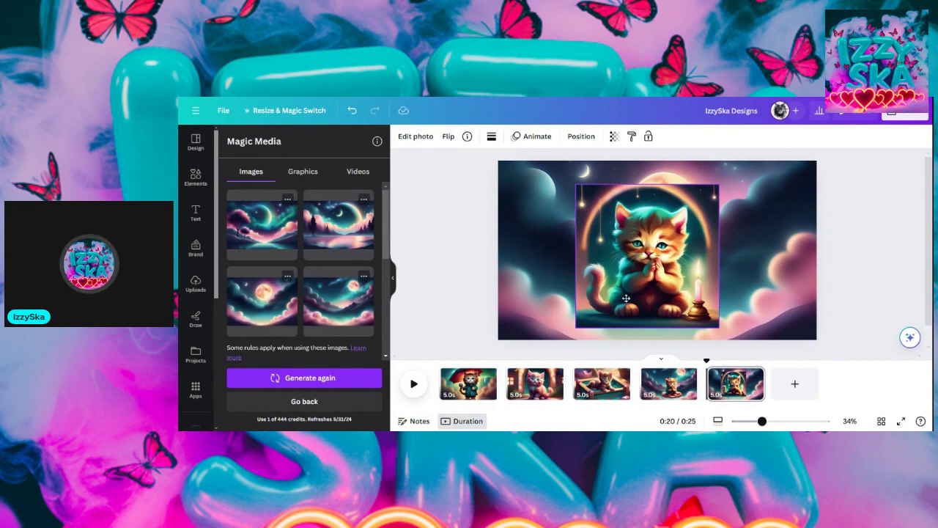
left_click_drag(626, 298, 631, 298)
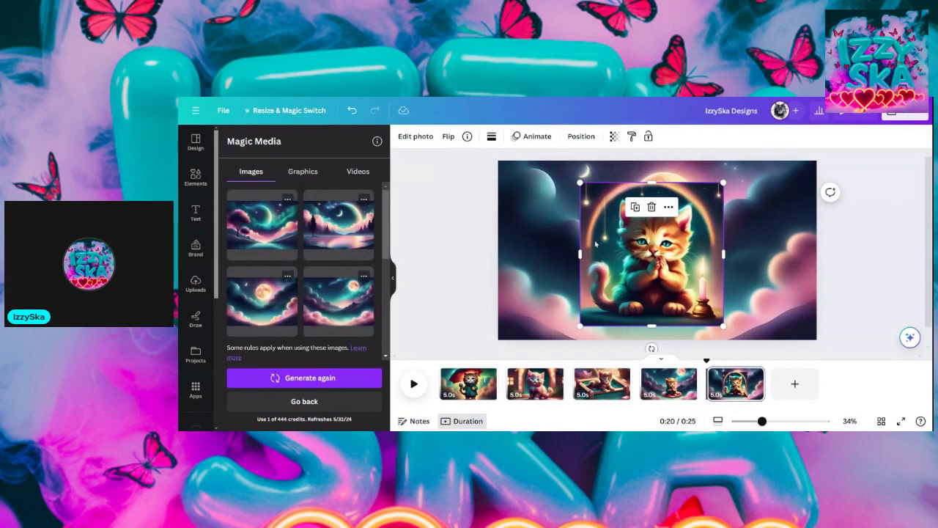
mouse_move(652, 268)
left_mouse_down()
mouse_move(621, 290)
mouse_move(586, 274)
mouse_move(661, 273)
left_mouse_up()
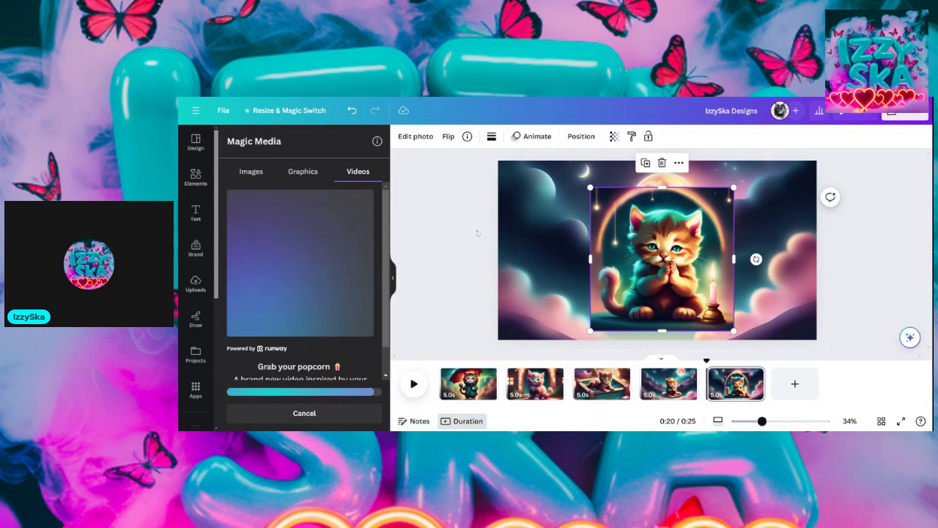
Move the kitten image aside to the page's right edge while the moon video generates.
left_click_drag(708, 297, 870, 309)
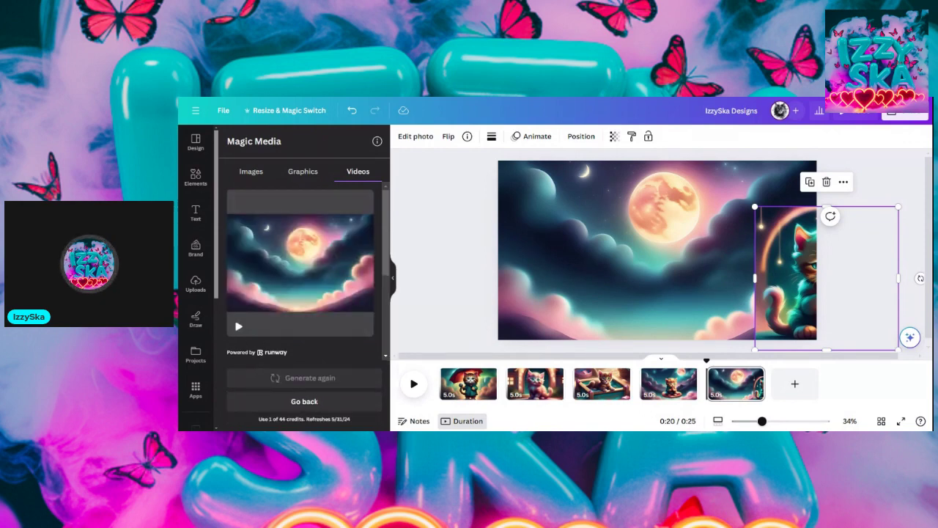
Preview the generated moonlit cloud video and insert it onto the fifth page.
left_click(239, 326)
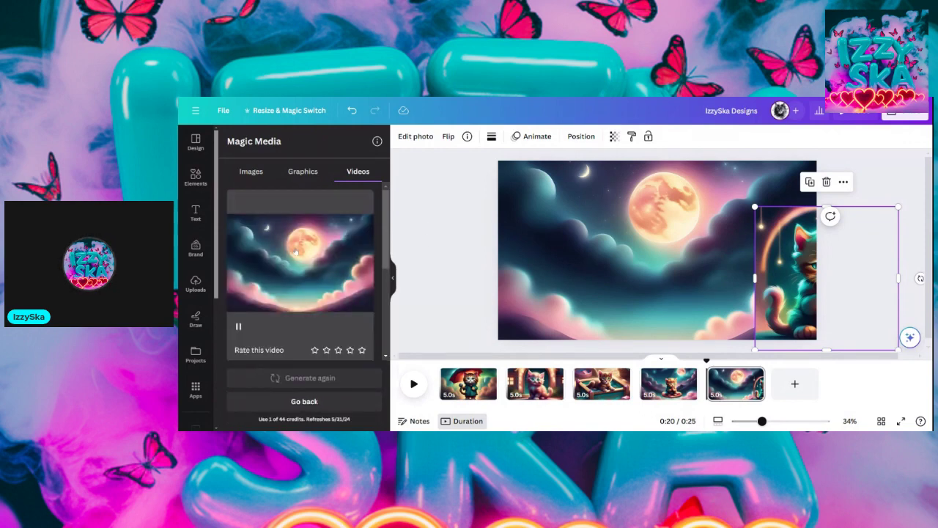
left_click(284, 289)
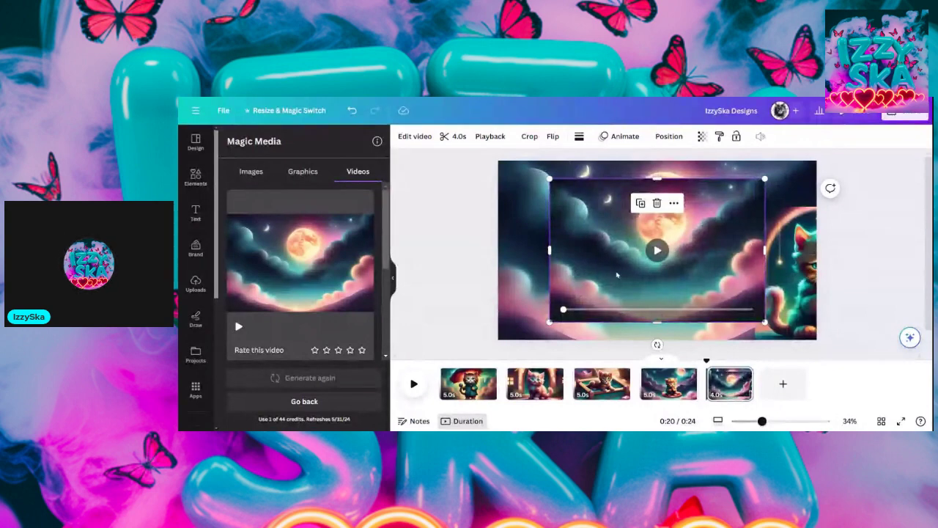
Play the moon video, then make it the fifth page's background.
left_click(658, 250)
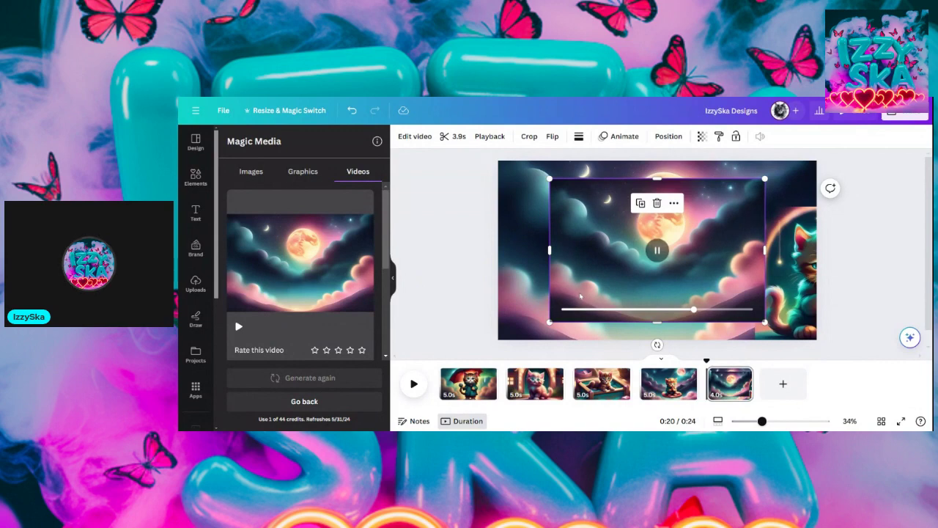
right_click(611, 258)
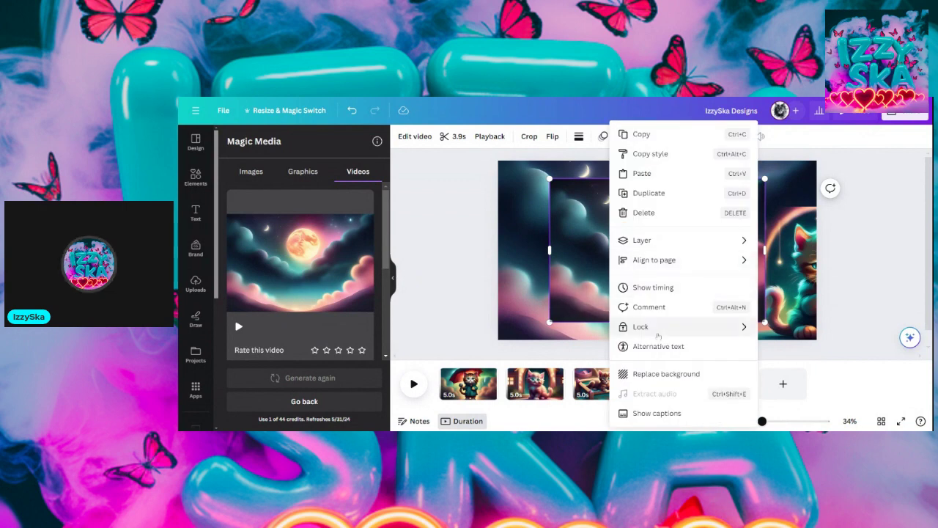
left_click(662, 375)
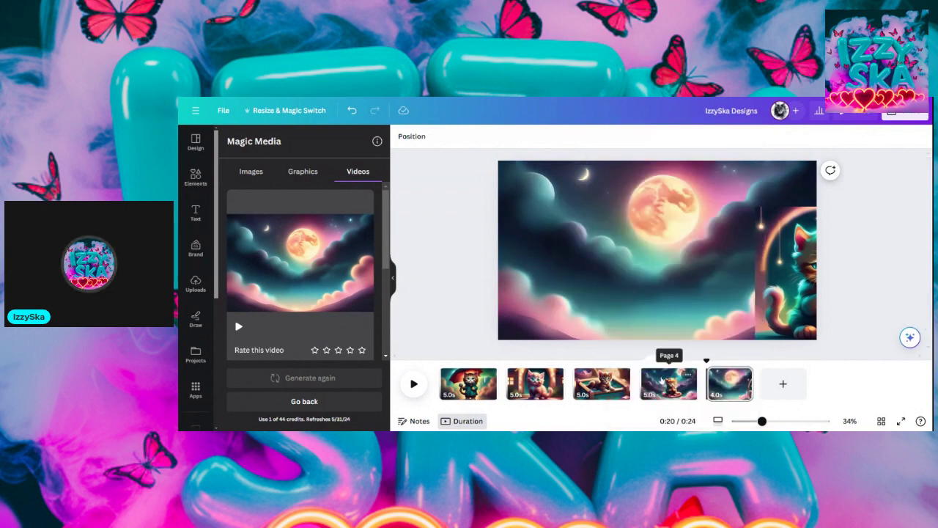
Shrink the candlelit kitten picture and centre it beneath the moon.
left_click(793, 281)
left_click_drag(793, 281, 618, 262)
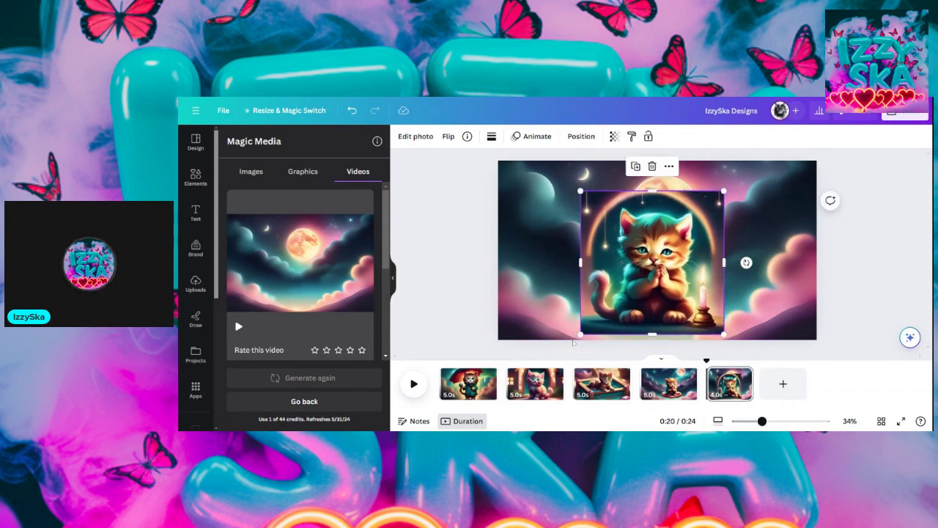
left_click_drag(580, 334, 639, 277)
left_click_drag(660, 233, 646, 282)
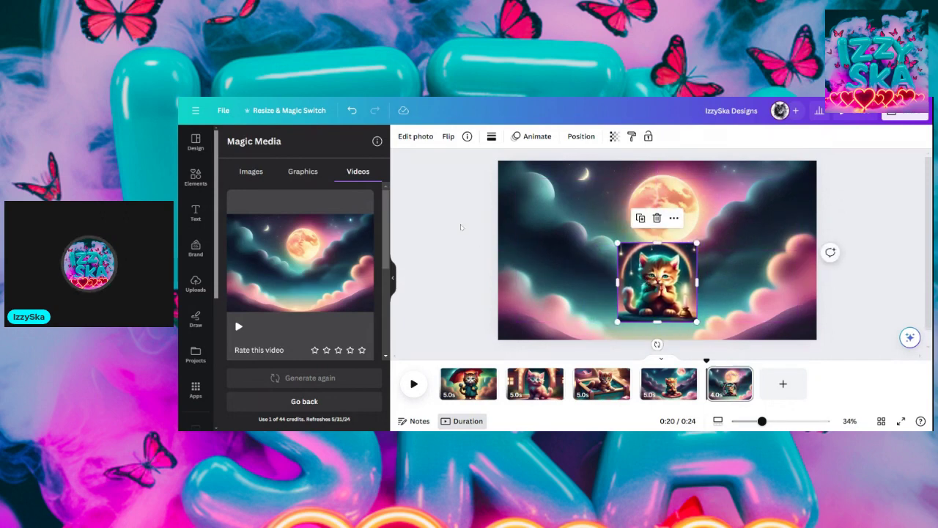
Remove the kitten picture's background with BG Remover and restore the cut-out to its larger size.
left_click(419, 138)
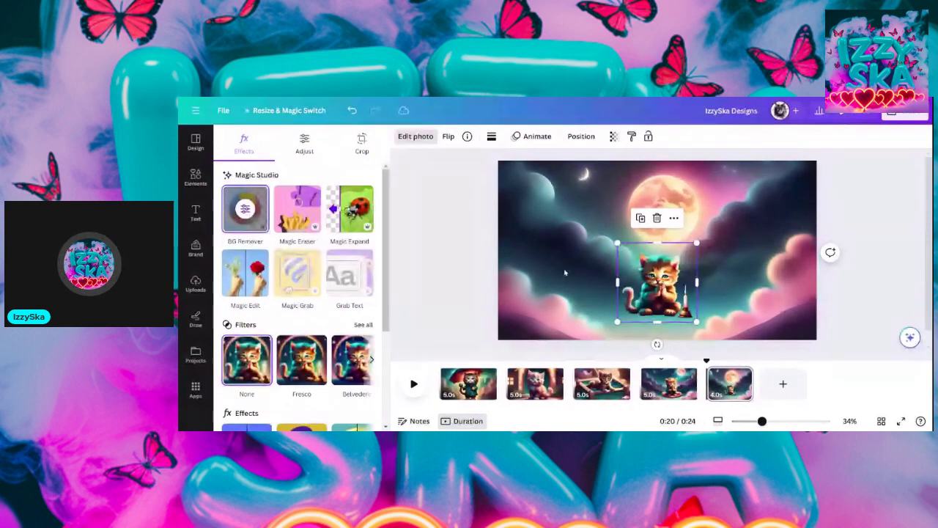
key("ctrl+y")
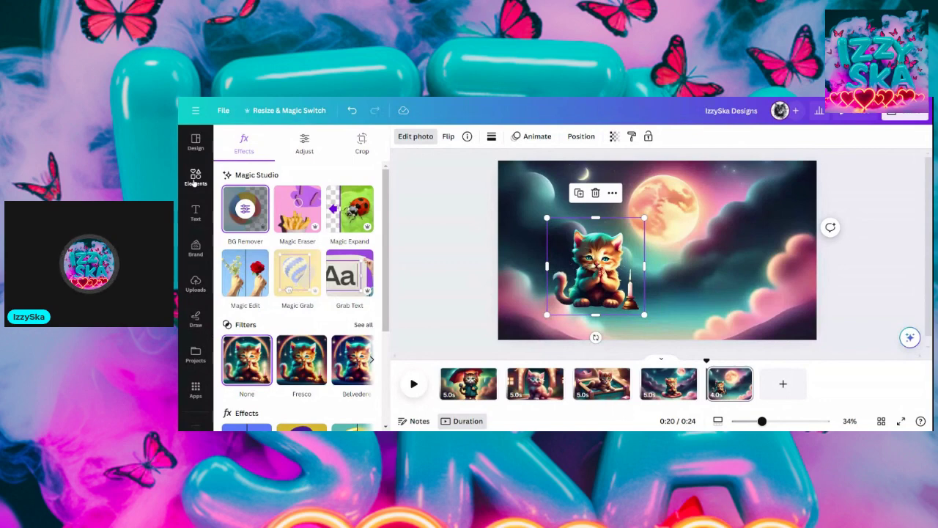
Return to Magic Media's generated moon images and show their prompt.
left_click(194, 178)
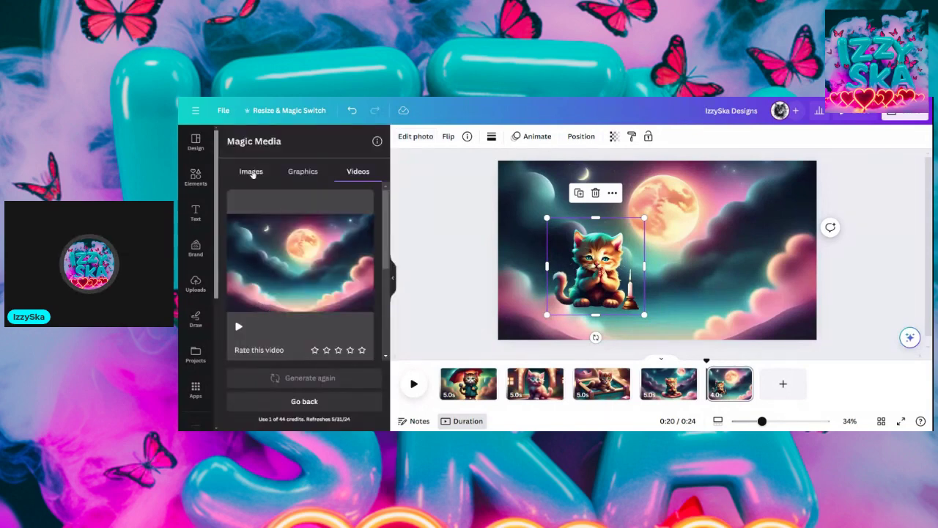
left_click(251, 172)
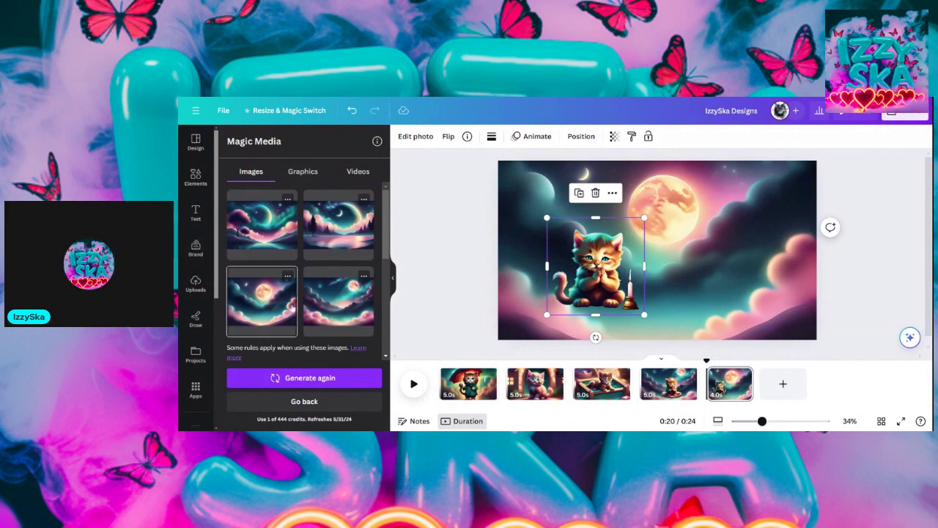
scroll(303, 314, "down", 3)
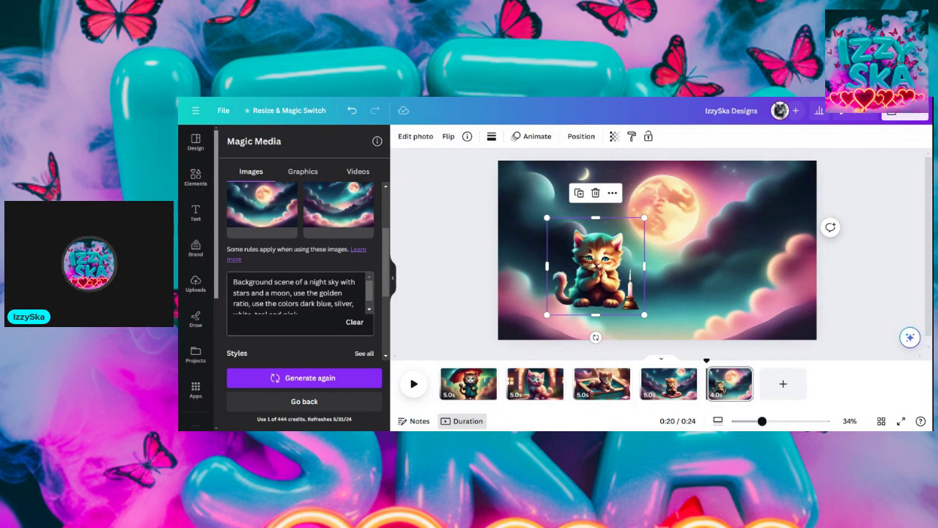
Replace the prompt's night-sky opening with 'Magic carpet flying' and delete 'silver' from the colours.
left_click_drag(290, 294, 227, 287)
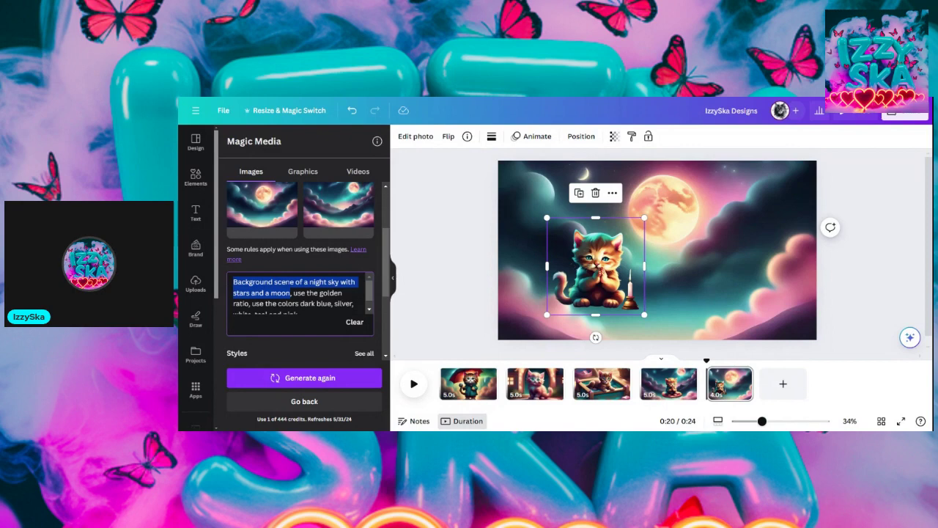
key("BackSpace")
key("Delete")
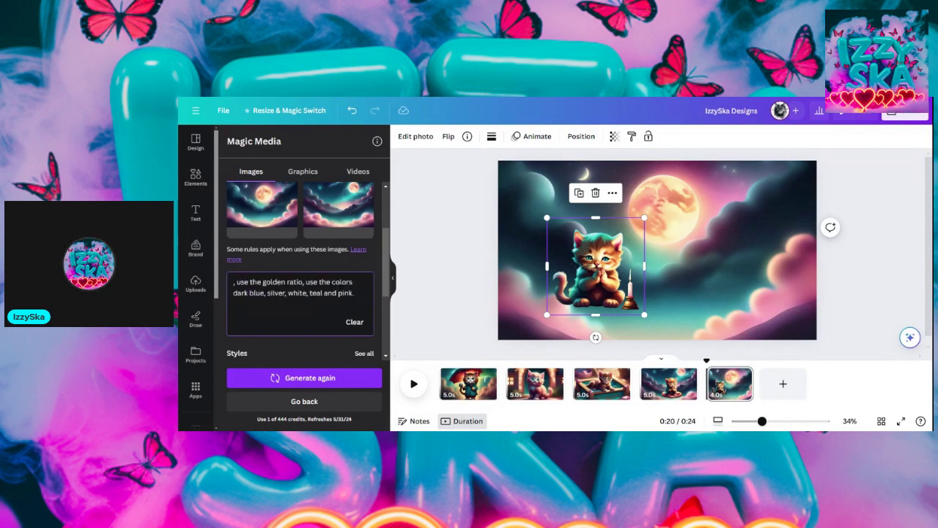
type("Magic ca")
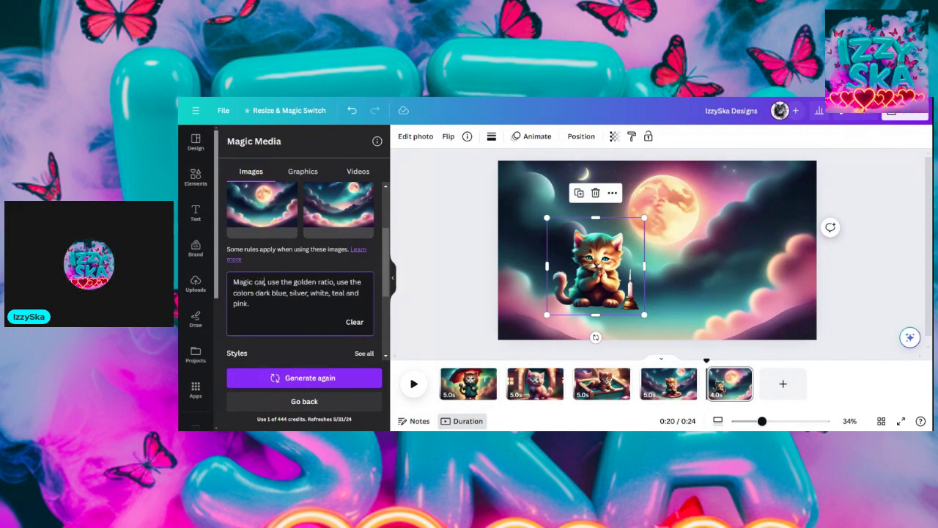
type("rpet fl")
key("BackSpace")
key("BackSpace")
key("BackSpace")
key("BackSpace")
key("BackSpace")
key("BackSpace")
key("BackSpace")
key("BackSpace")
key("BackSpace")
key("BackSpace")
key("BackSpace")
key("BackSpace")
key("BackSpace")
key("BackSpace")
key("BackSpace")
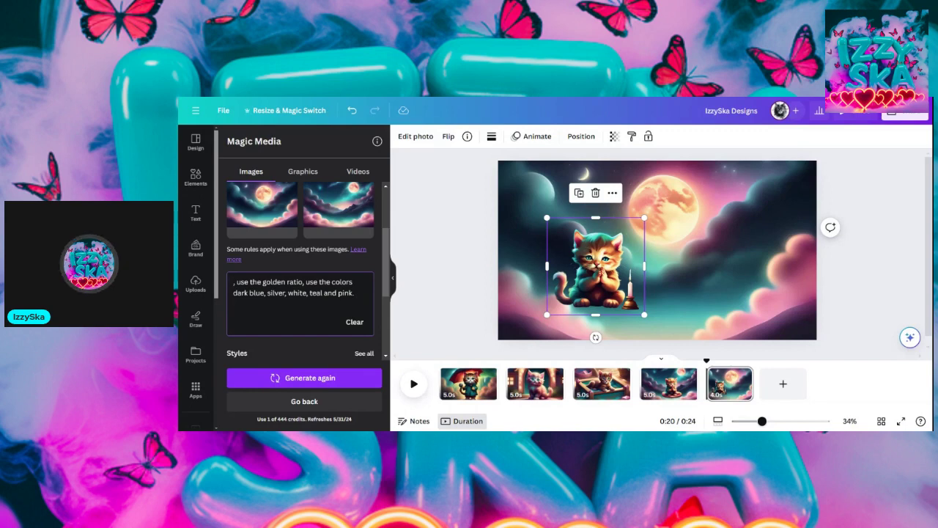
type("Magi")
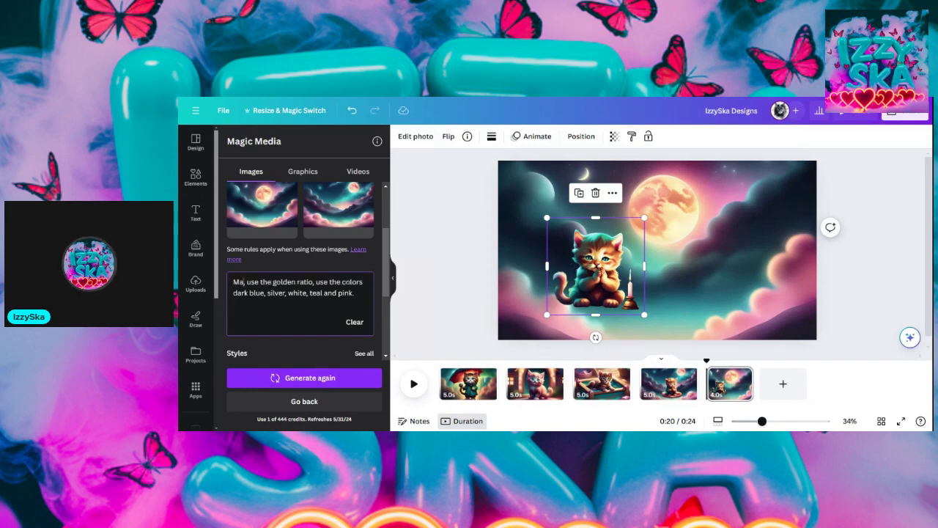
type("c car")
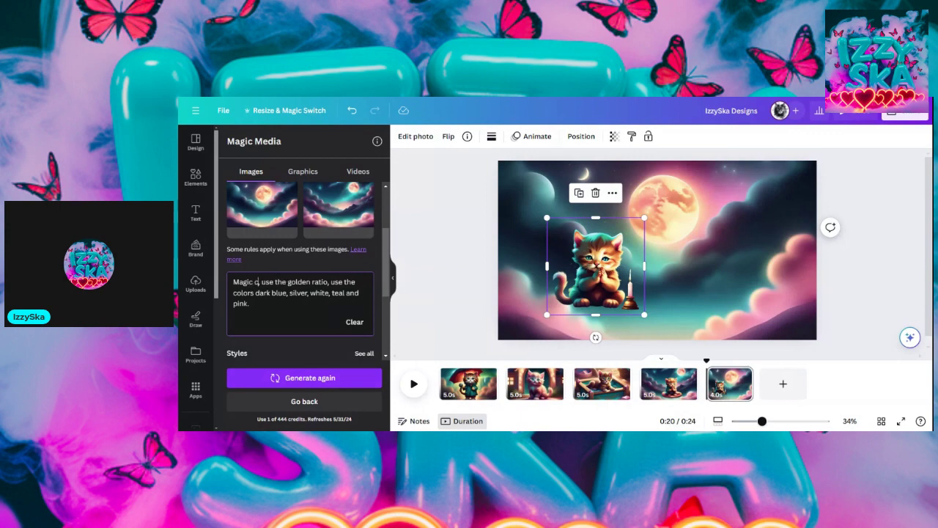
type("pet fl")
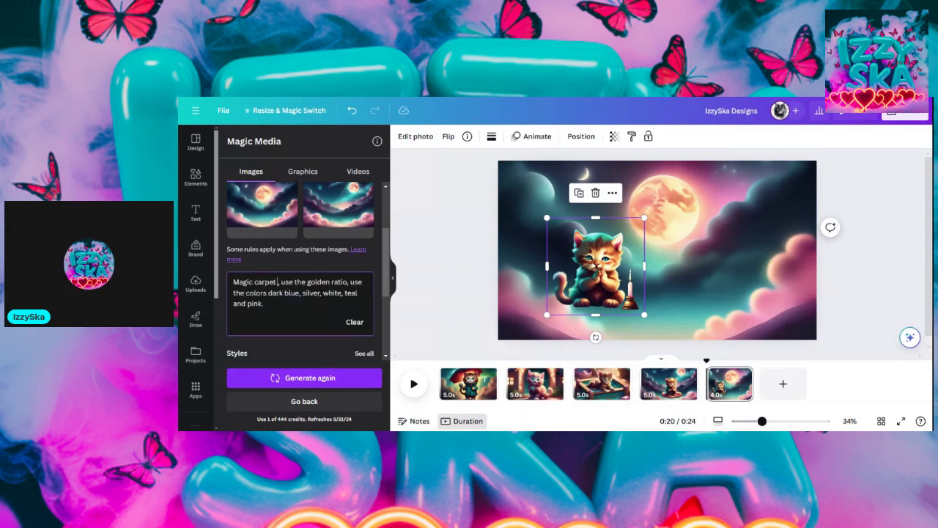
type("ying")
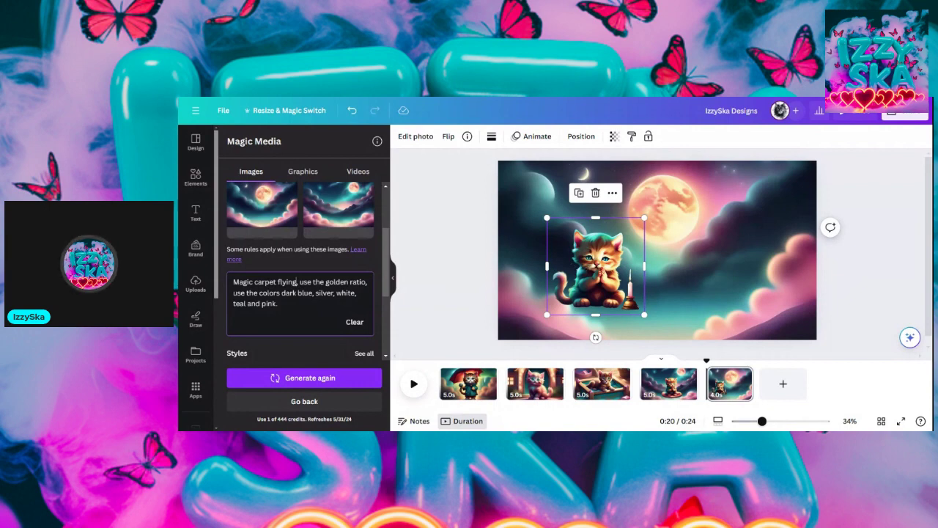
double_click(314, 293)
key("BackSpace")
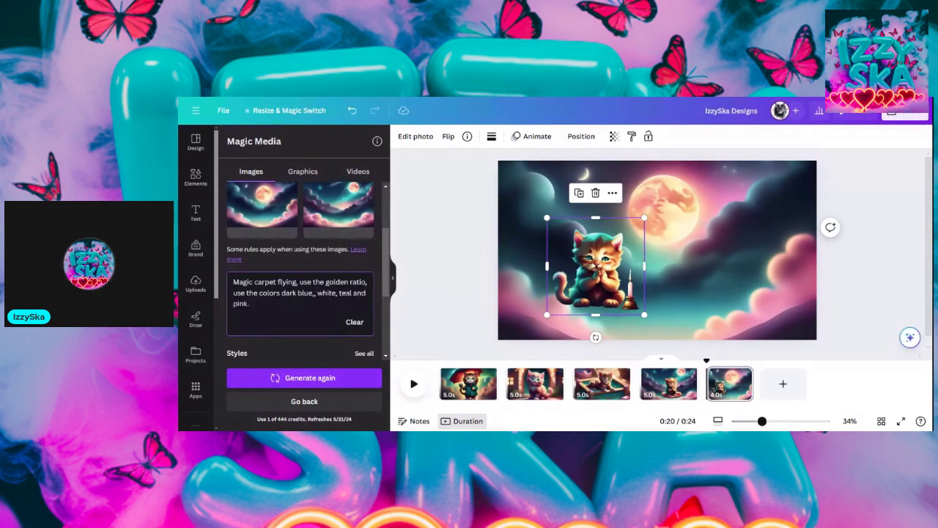
Remove white and dark blue from the prompt's colour list.
key("BackSpace")
key("BackSpace")
key("BackSpace")
key("BackSpace")
key("BackSpace")
key("BackSpace")
key("BackSpace")
key("BackSpace")
left_click_drag(316, 293, 281, 293)
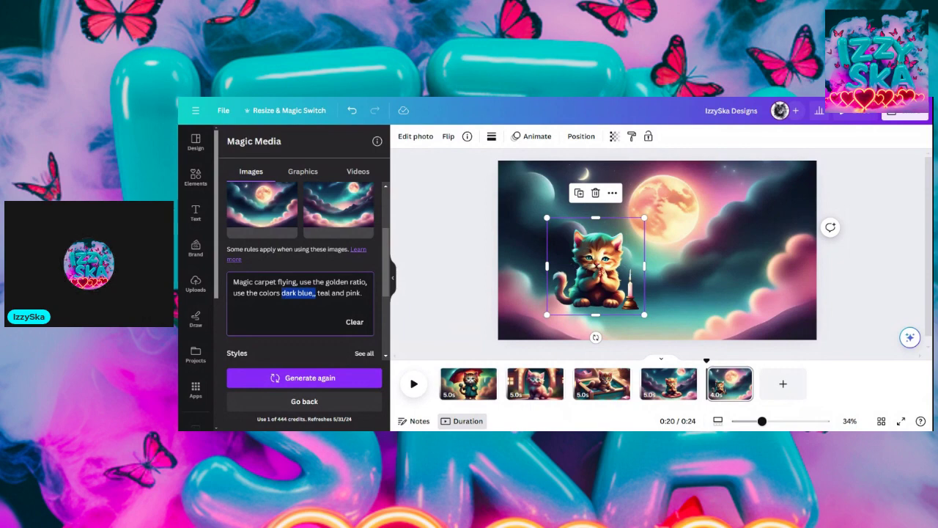
key("BackSpace")
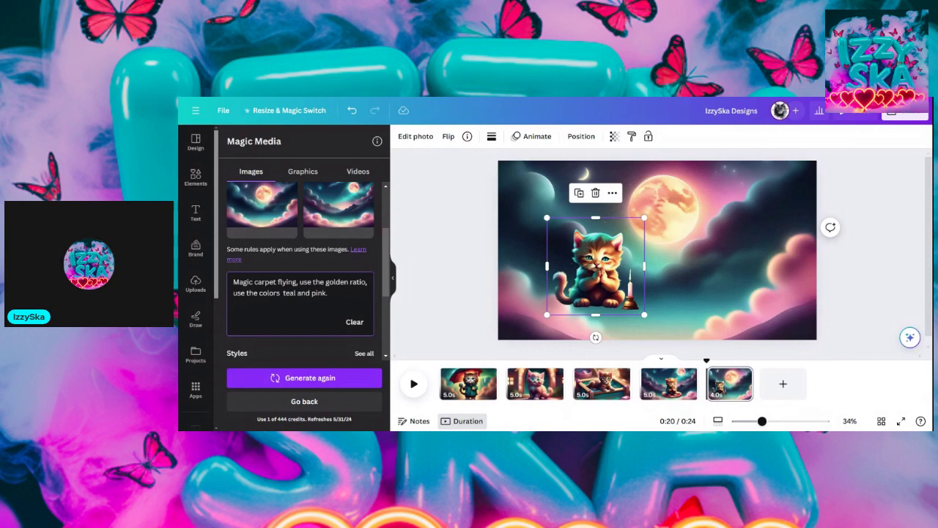
left_click(328, 293)
key("BackSpace")
key("BackSpace")
key("BackSpace")
key("BackSpace")
key("BackSpace")
key("BackSpace")
key("BackSpace")
key("BackSpace")
key("BackSpace")
key("BackSpace")
Add 'pink, red, green, and purple' after teal, then select the whole prompt text.
type(", pink,")
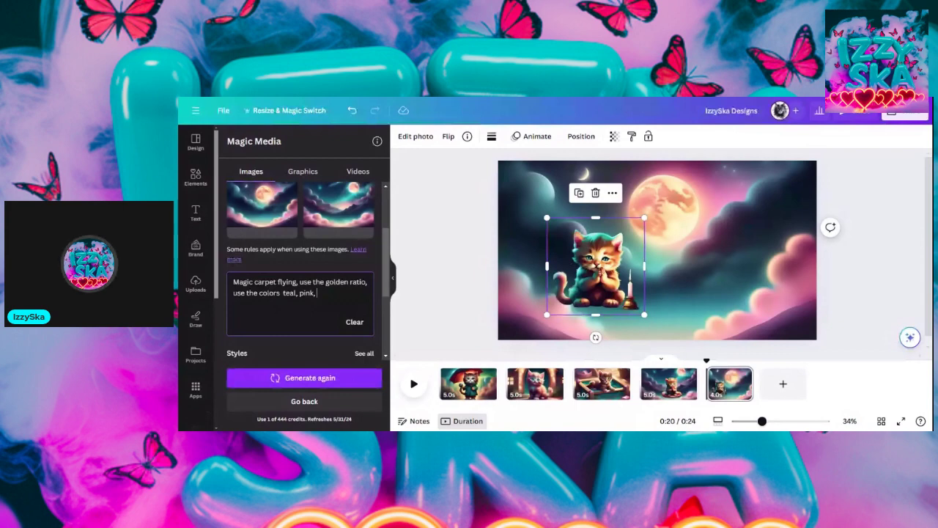
type("red, green")
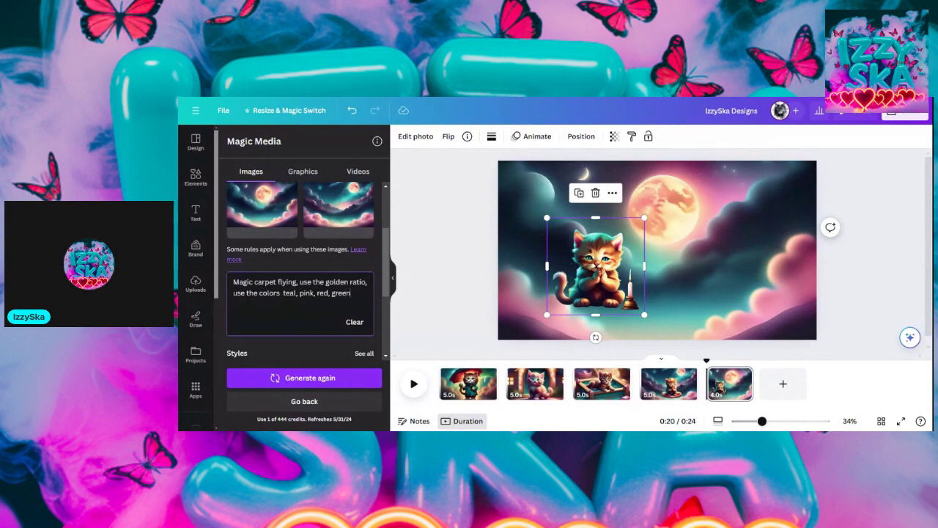
type(", purple")
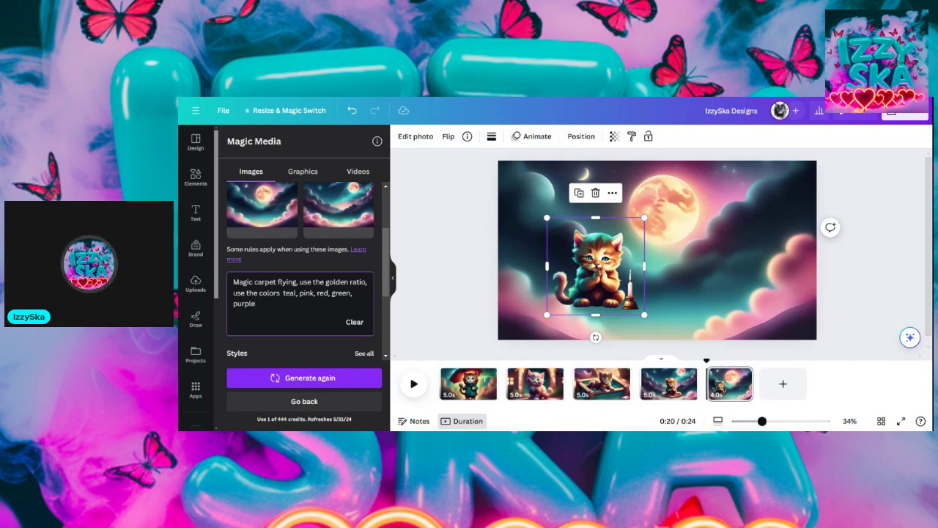
left_click(233, 304)
type("and")
key("shift+Up")
key("shift+Up")
key("shift+Home")
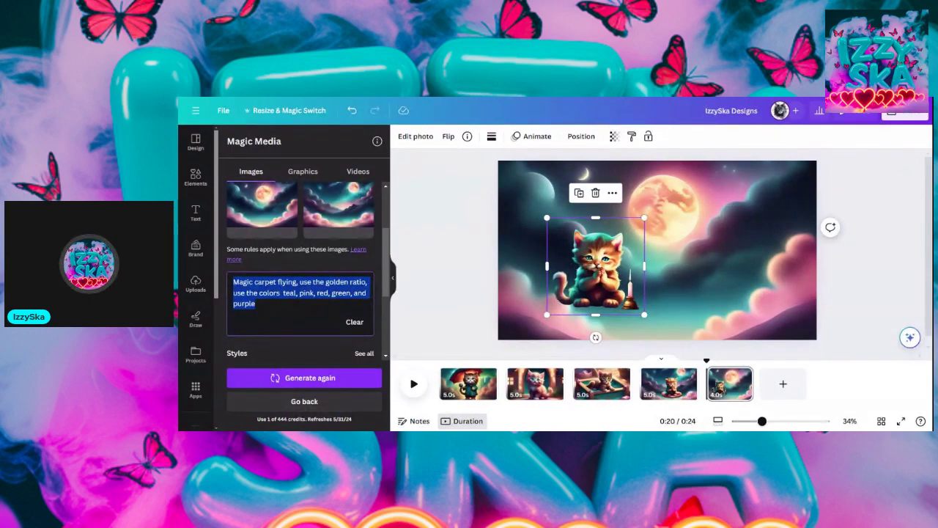
Generate a video from the flying magic-carpet prompt in Magic Media's Videos mode.
left_click(361, 173)
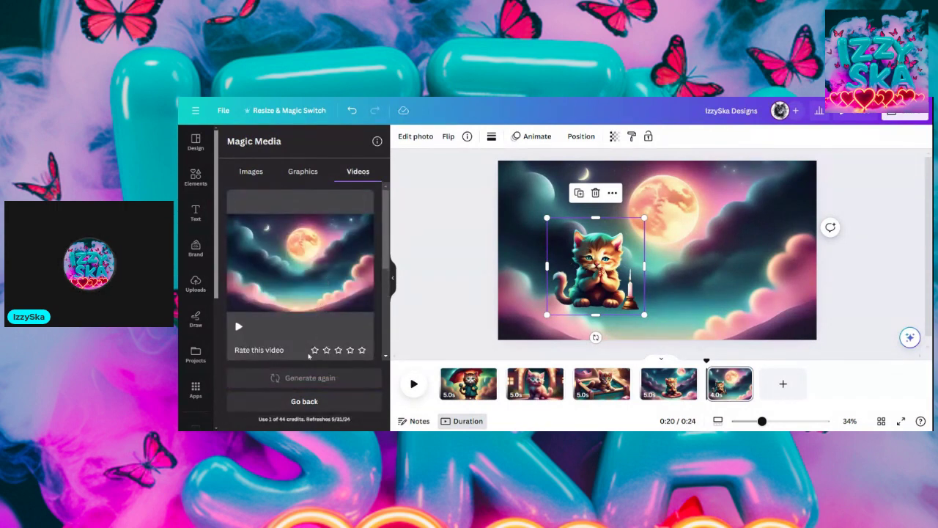
mouse_move(256, 206)
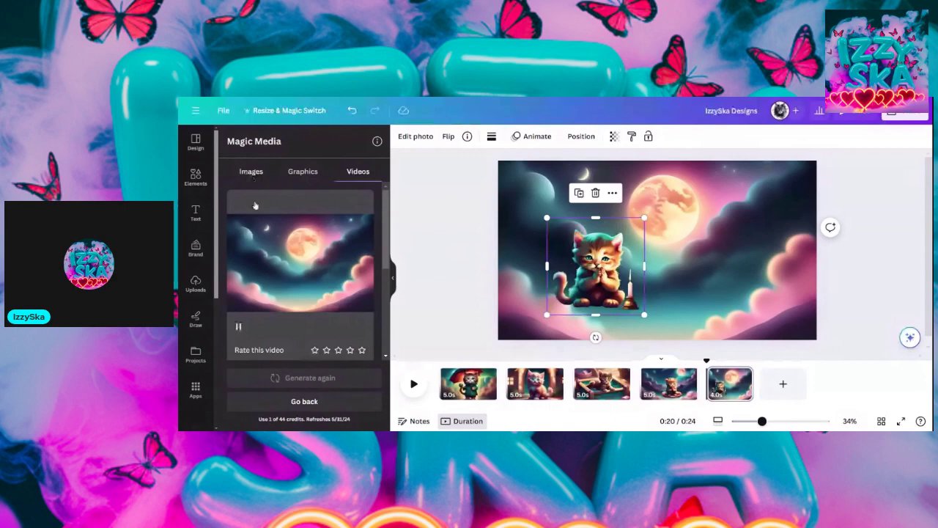
left_click(304, 401)
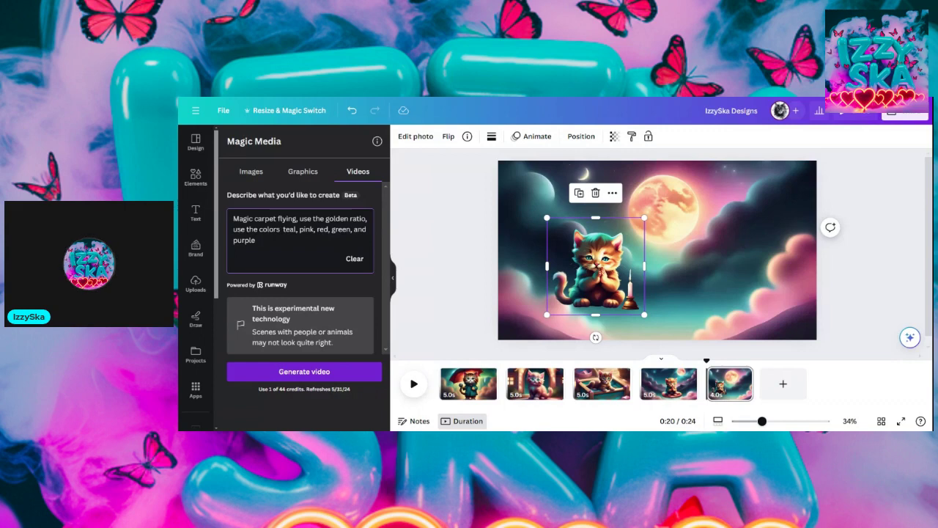
left_click(314, 371)
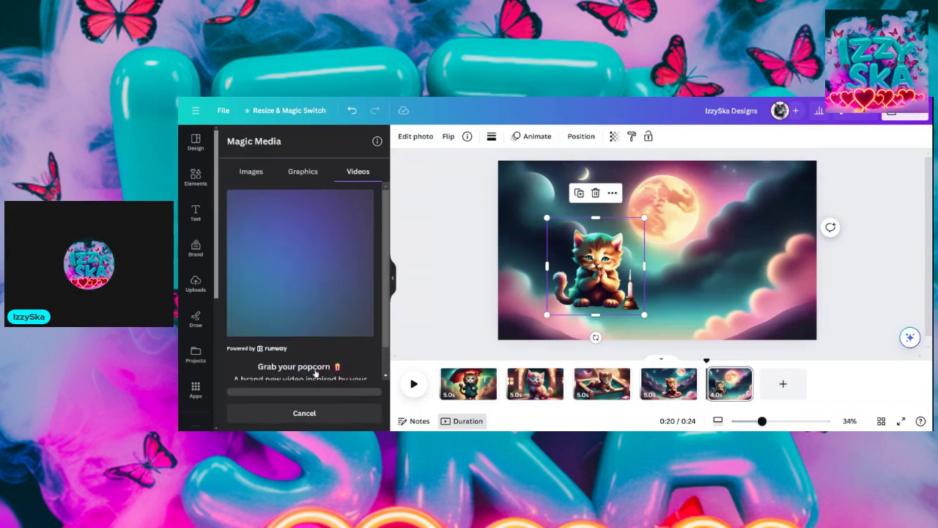
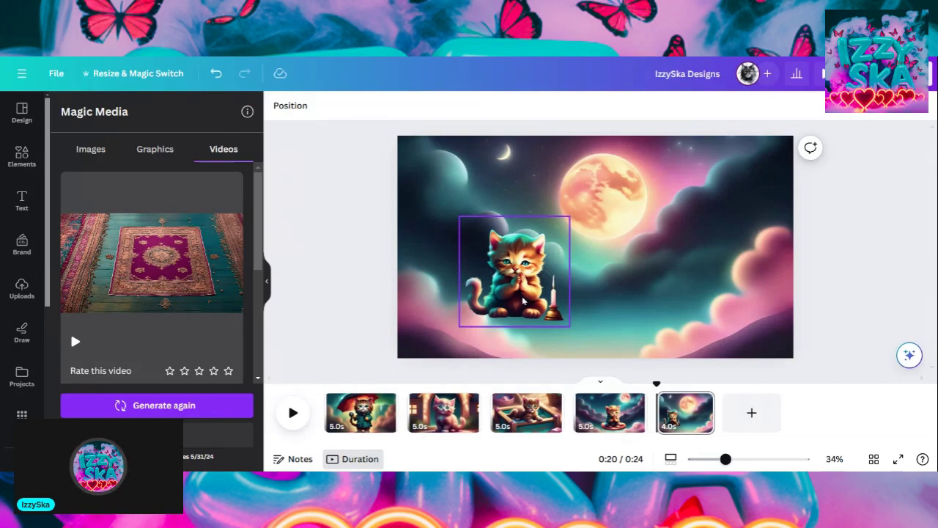
Add the flying-carpet video to the slide, then remove it again.
mouse_move(211, 266)
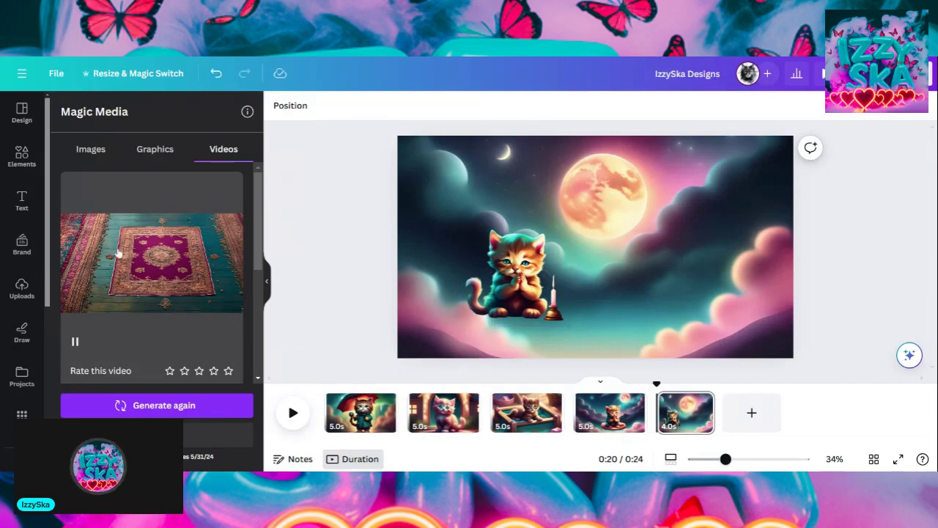
left_click(155, 275)
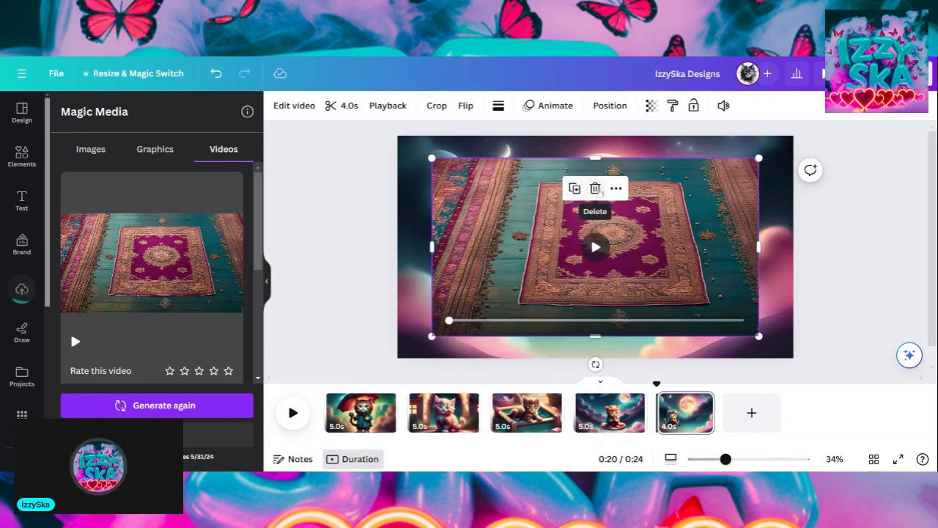
left_click(597, 189)
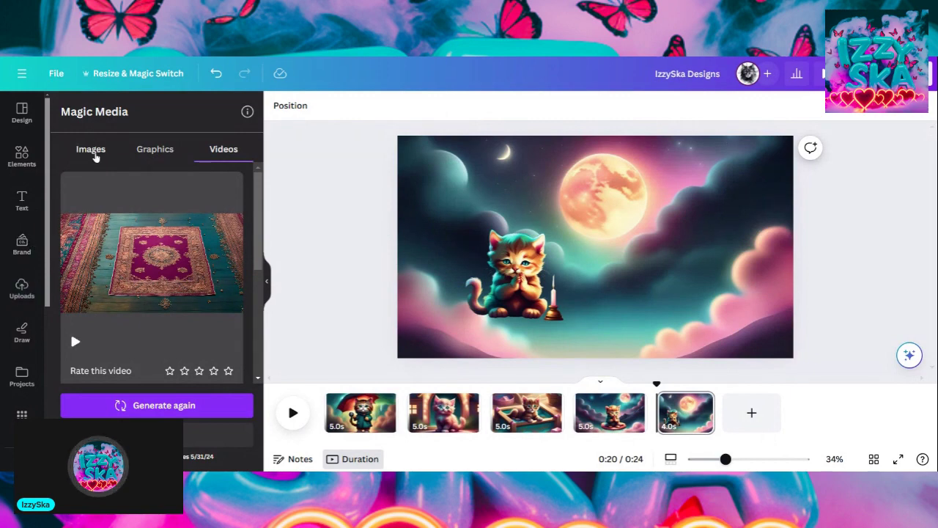
Generate Dreamy-style AI images from the pasted magic carpet prompt.
left_click(95, 156)
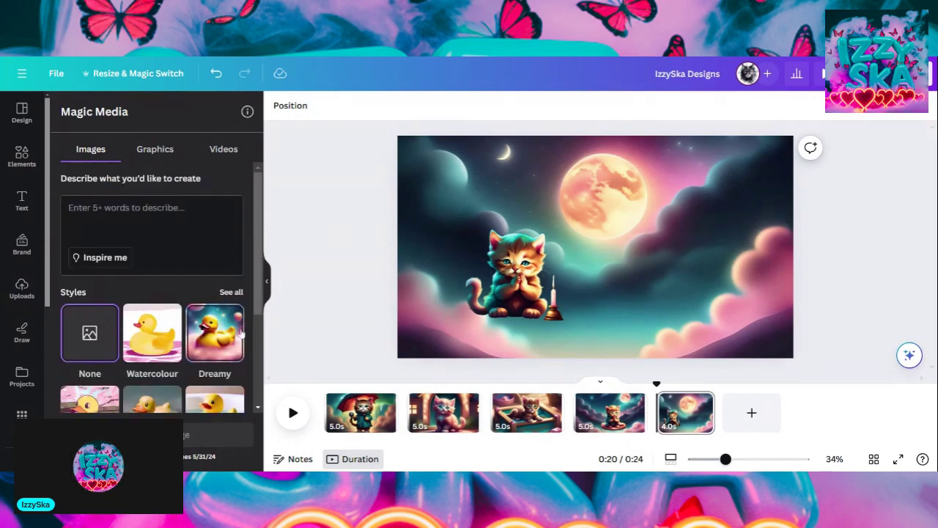
left_click(198, 345)
scroll(198, 334, "down", 3)
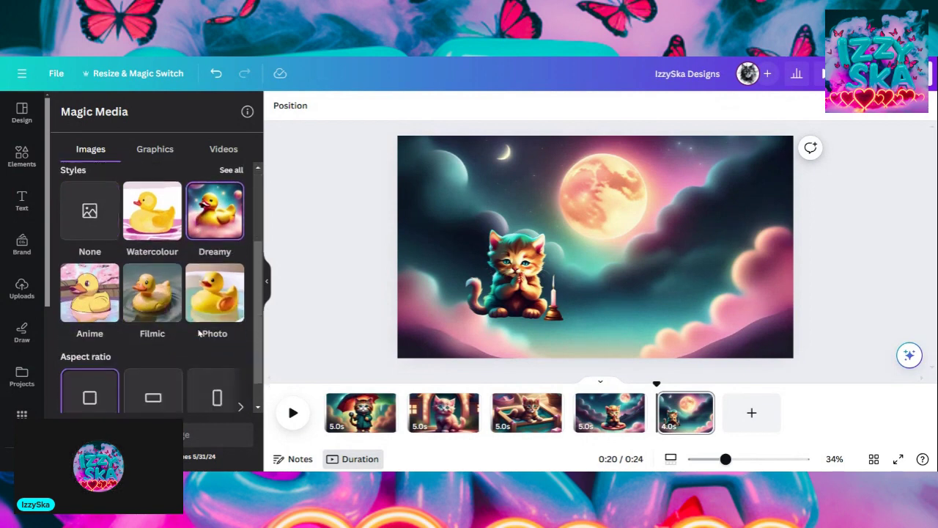
scroll(191, 347, "down", 1)
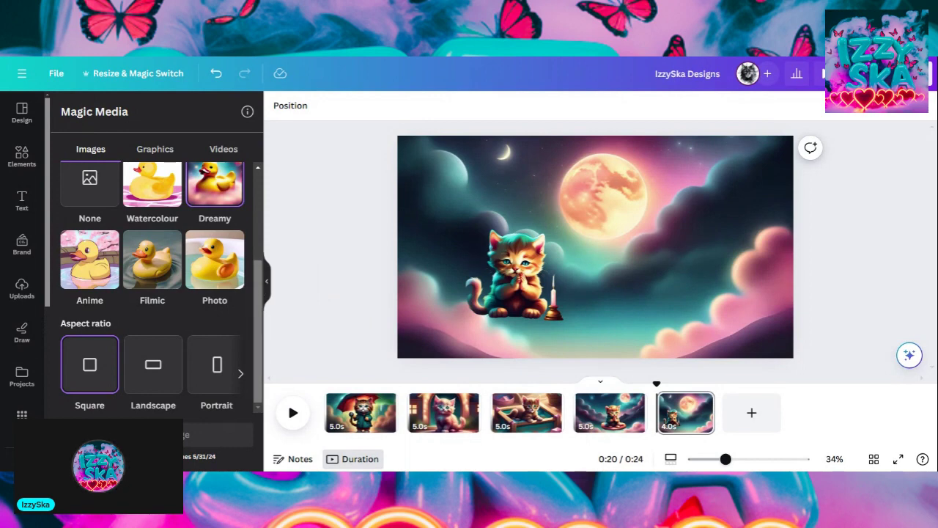
left_click_drag(260, 292, 255, 196)
left_click(130, 228)
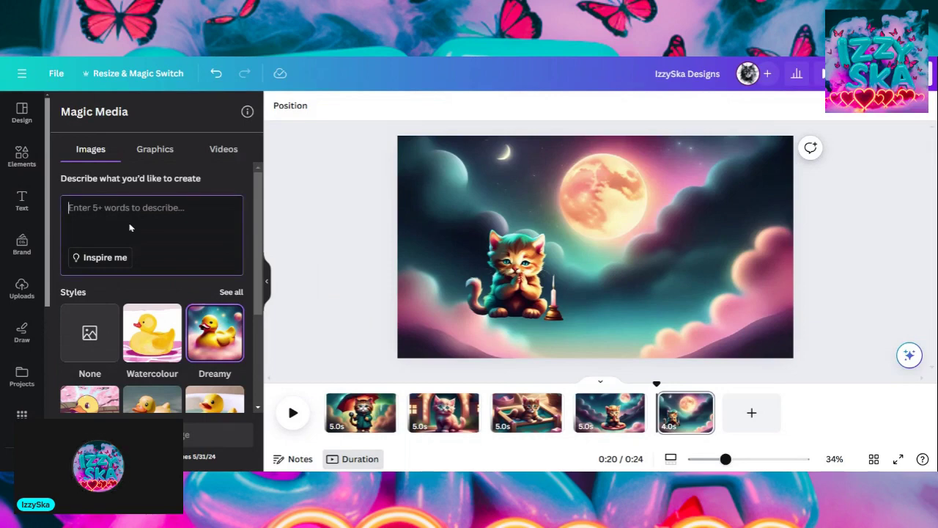
type("Magic carpet flying, use the golden ratio, use the colors  teal, pink, red, green, and purple")
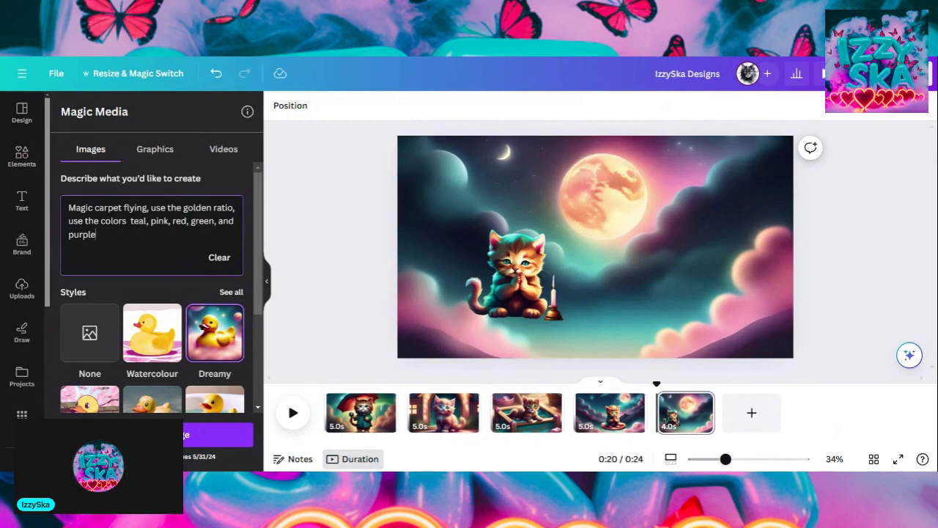
scroll(152, 286, "down", 3)
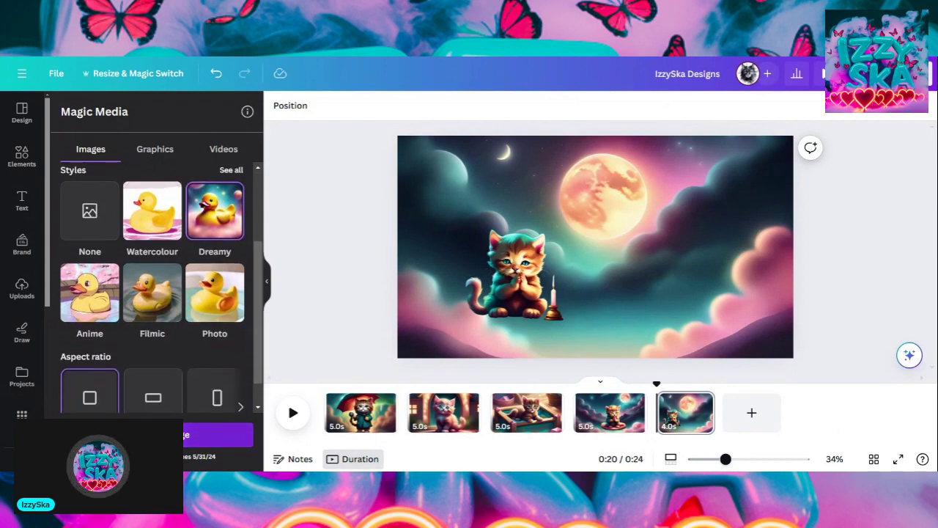
left_click(220, 435)
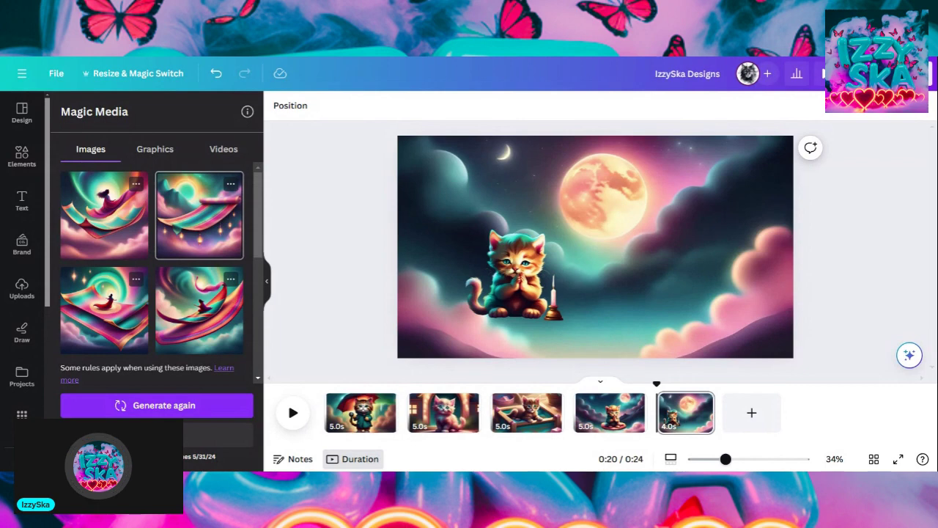
Place the second carpet image on the last slide and generate a video from it.
left_click(200, 217)
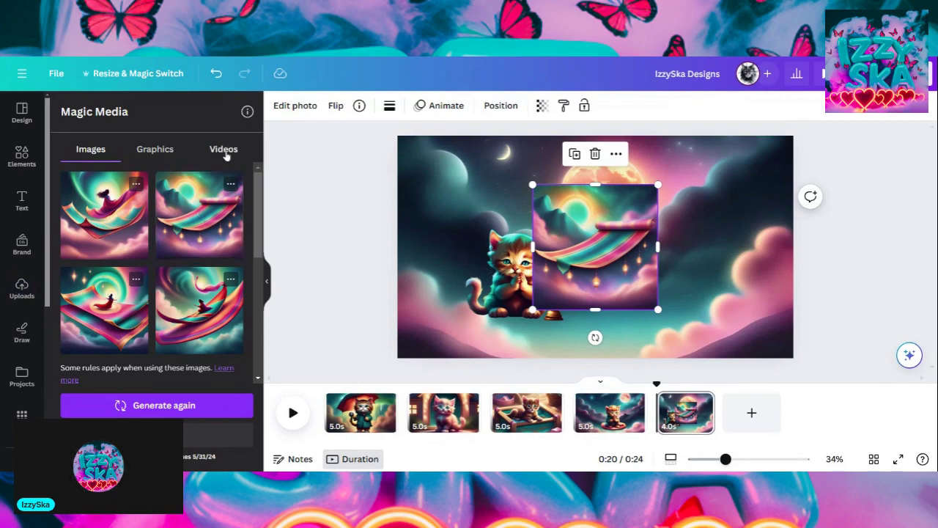
left_click(231, 184)
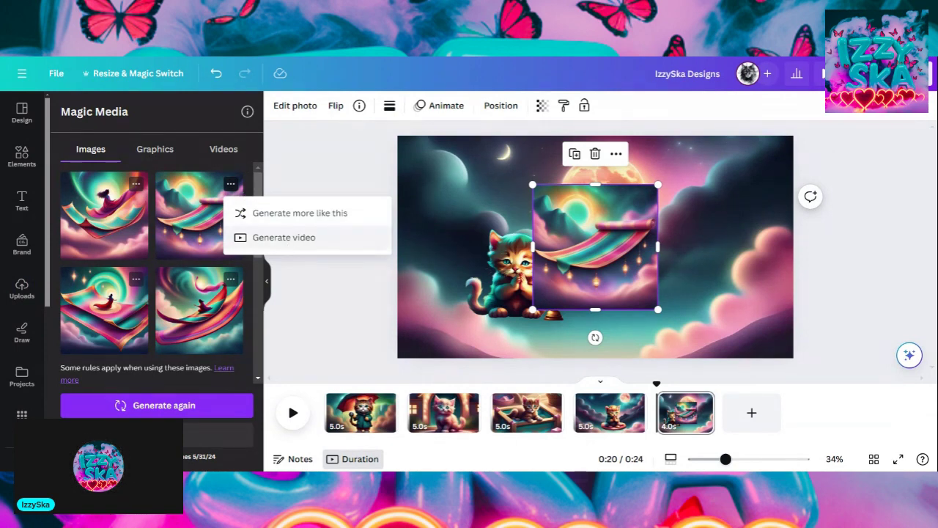
left_click(287, 239)
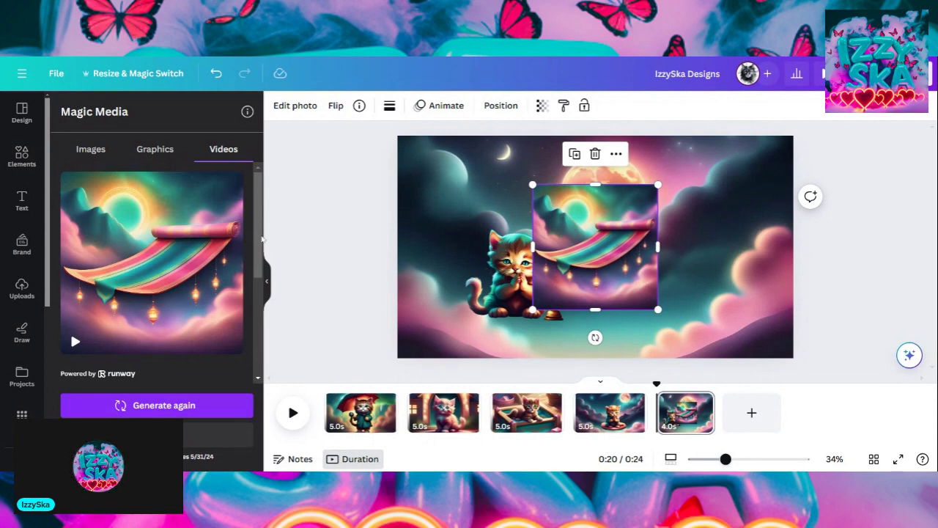
mouse_move(163, 278)
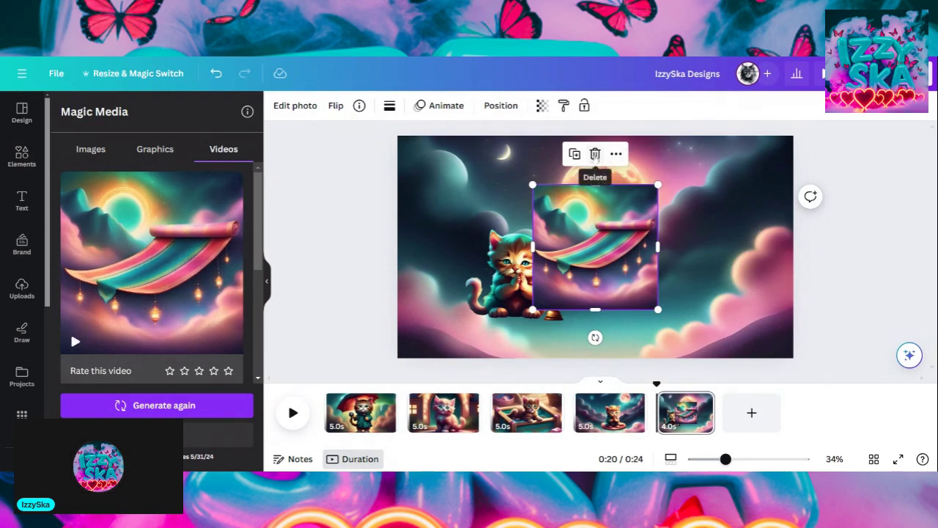
Swap the carpet image for the generated carpet video, set as the page background.
left_click(595, 154)
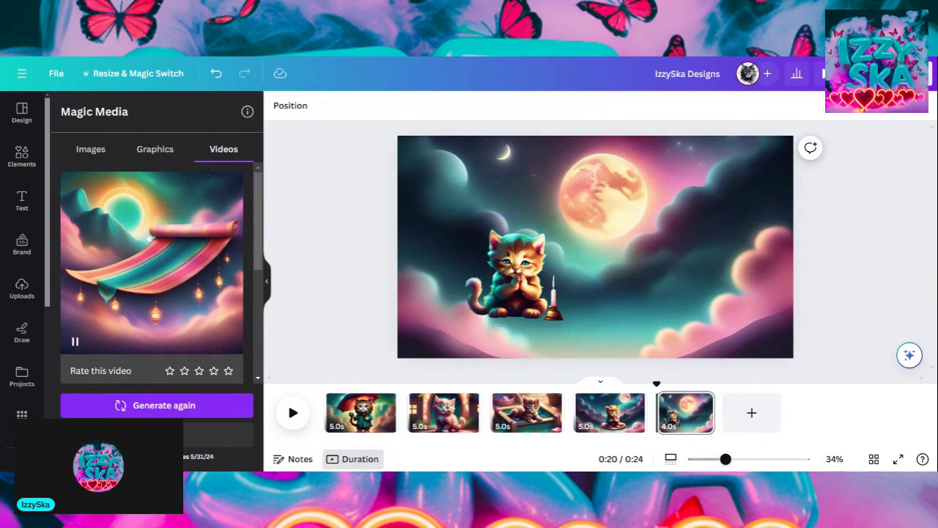
left_click(165, 274)
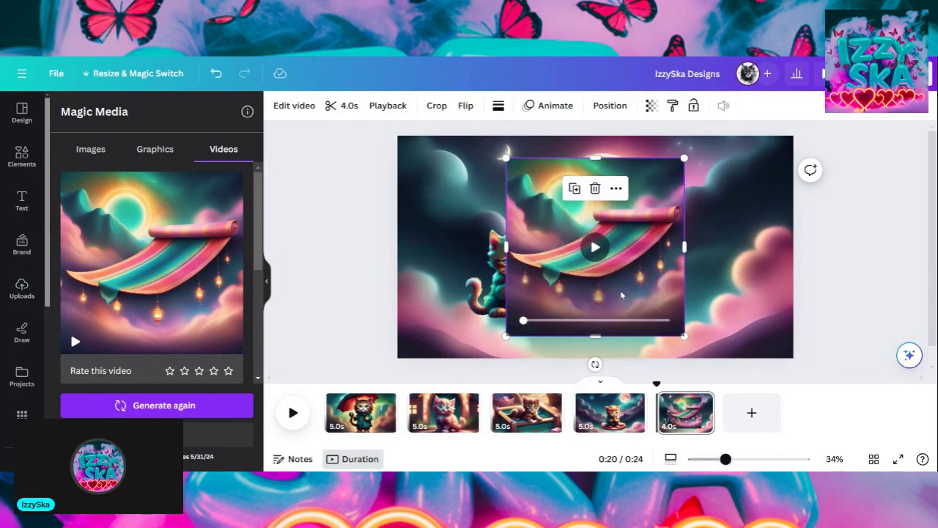
right_click(622, 295)
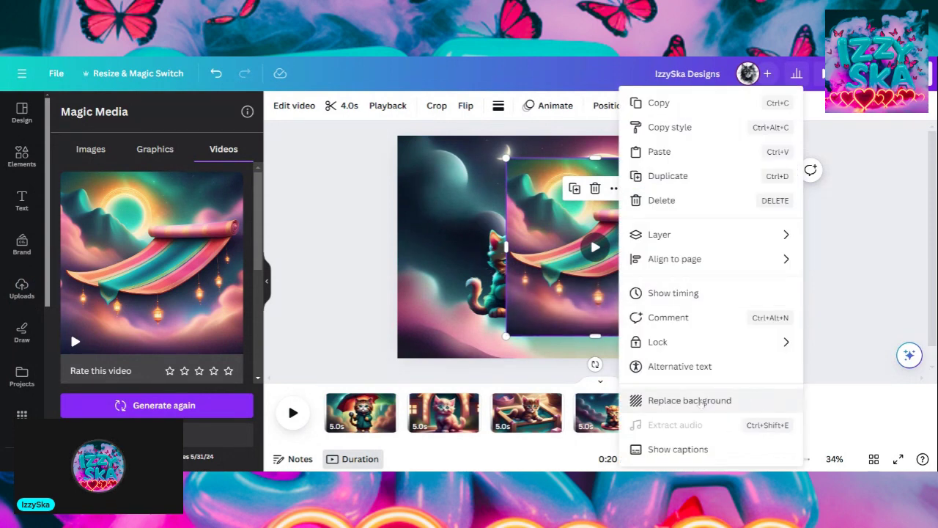
left_click(682, 400)
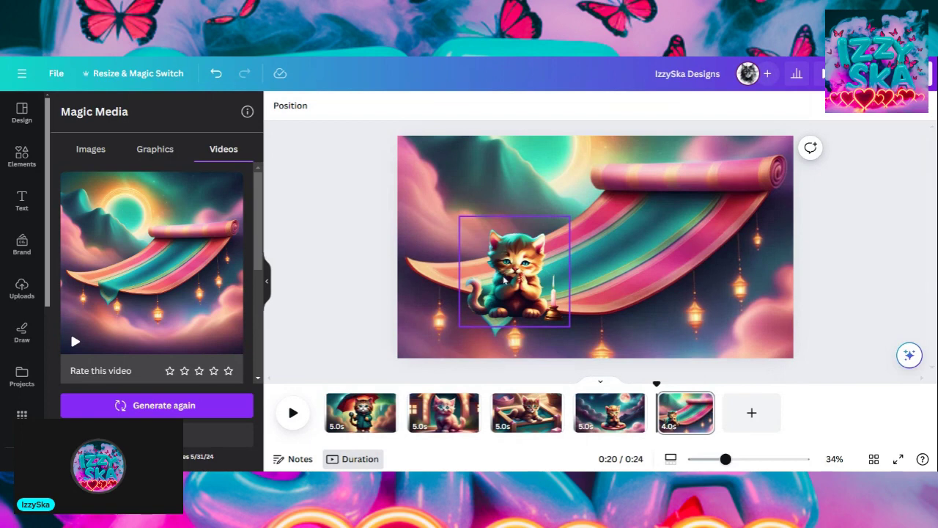
Move the kitten up onto the carpet and preview the playback.
left_click(504, 281)
left_click_drag(504, 281, 601, 233)
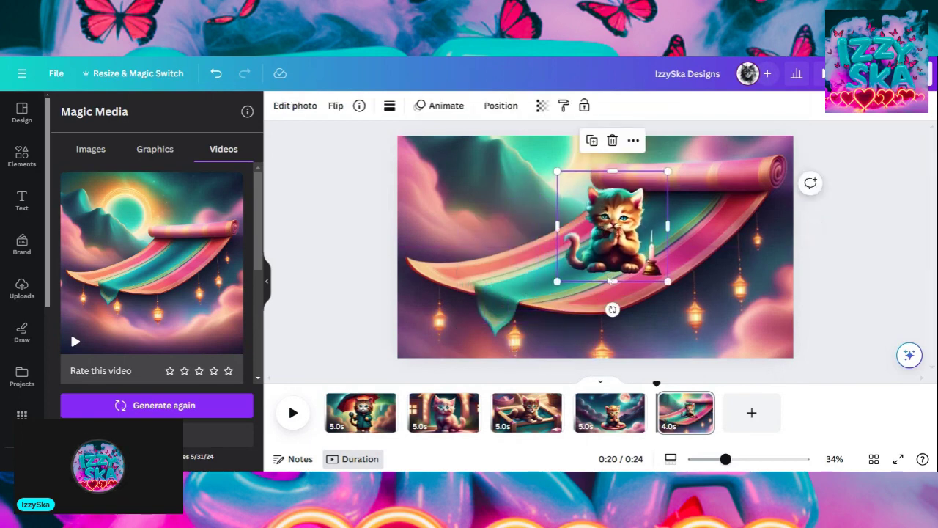
left_click(362, 323)
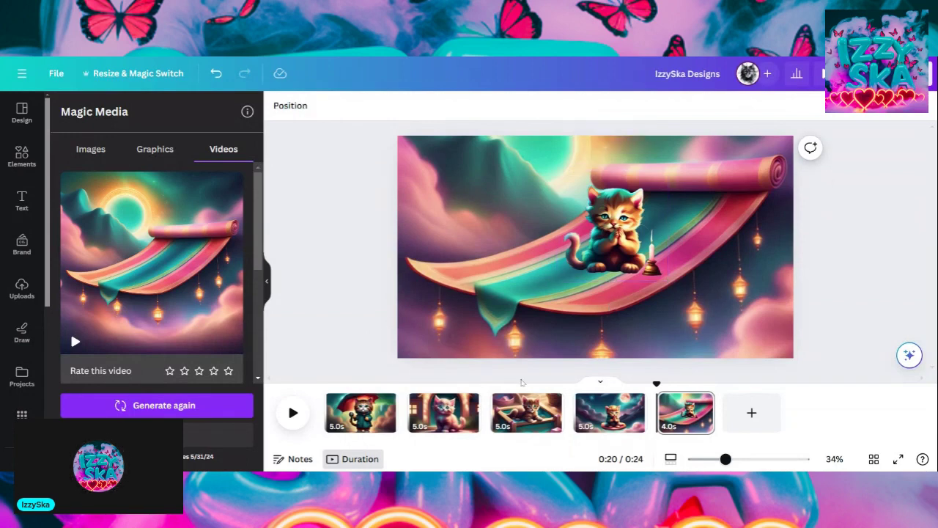
left_click(292, 413)
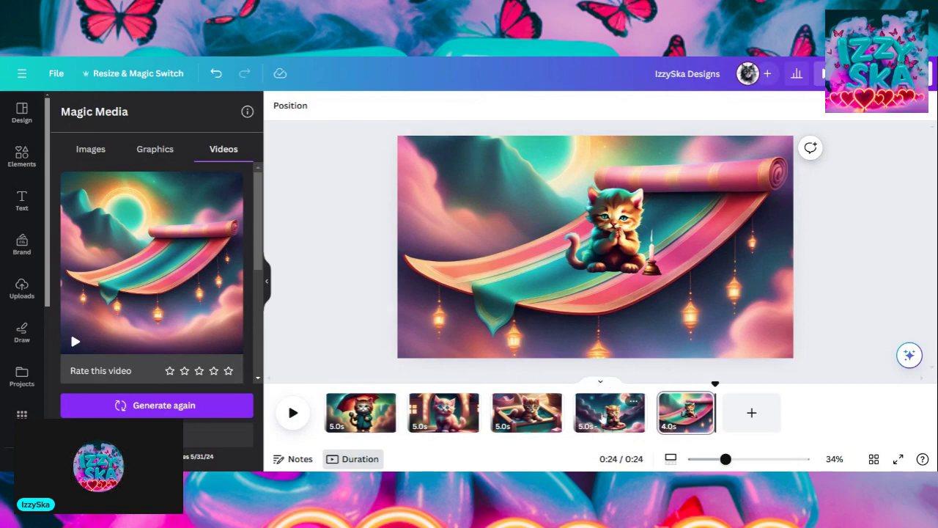
Give the cushion kitten on page 4 an upward Drift photo animation.
left_click(603, 418)
left_click(612, 271)
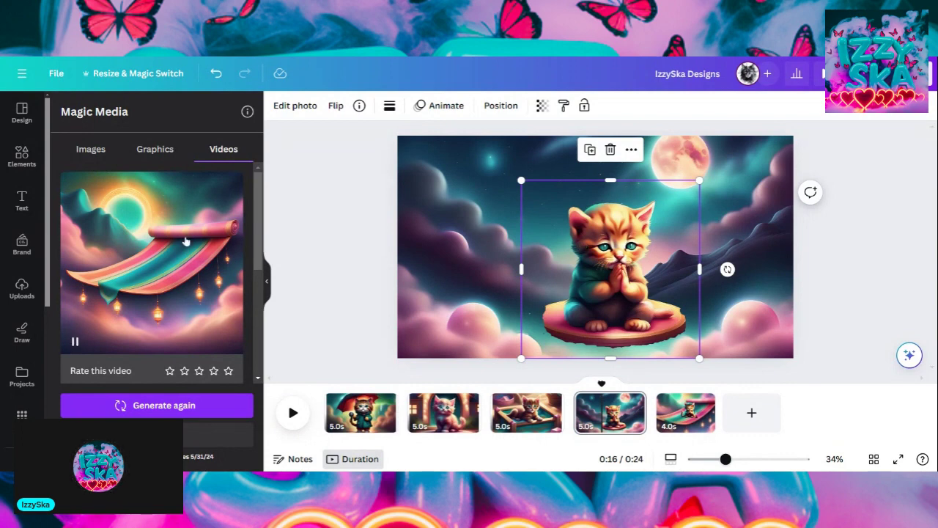
mouse_move(183, 245)
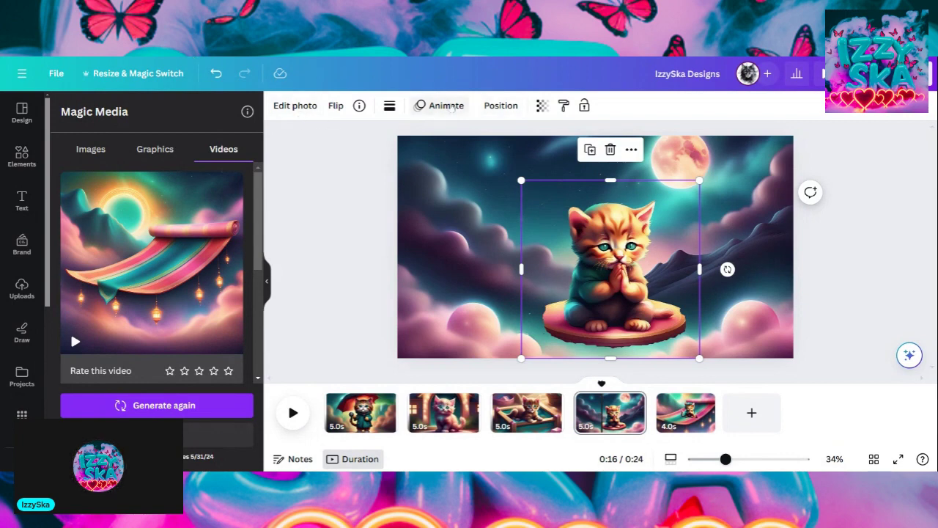
left_click(446, 106)
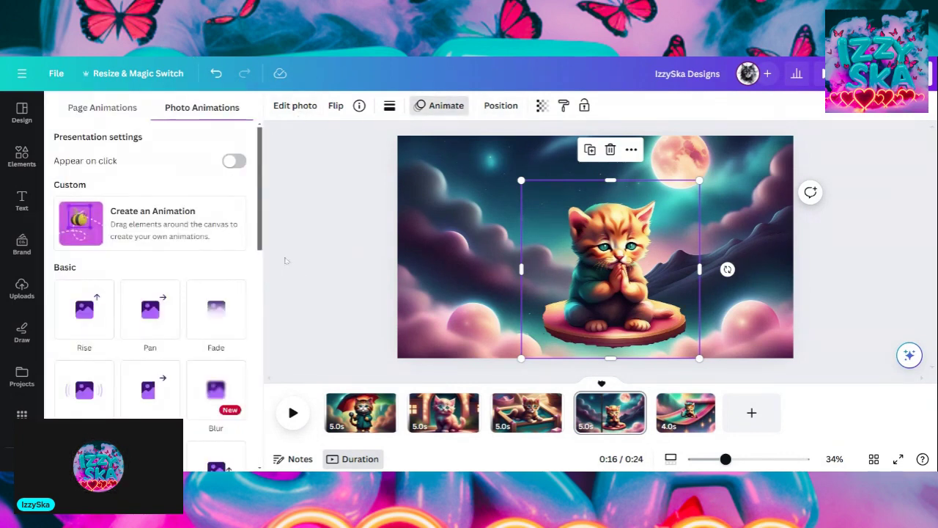
left_click_drag(260, 239, 259, 314)
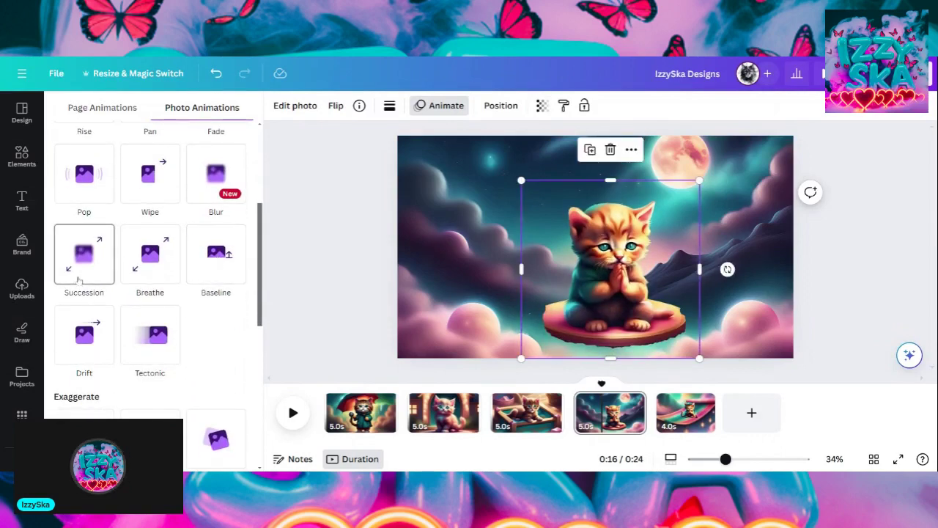
left_click(85, 337)
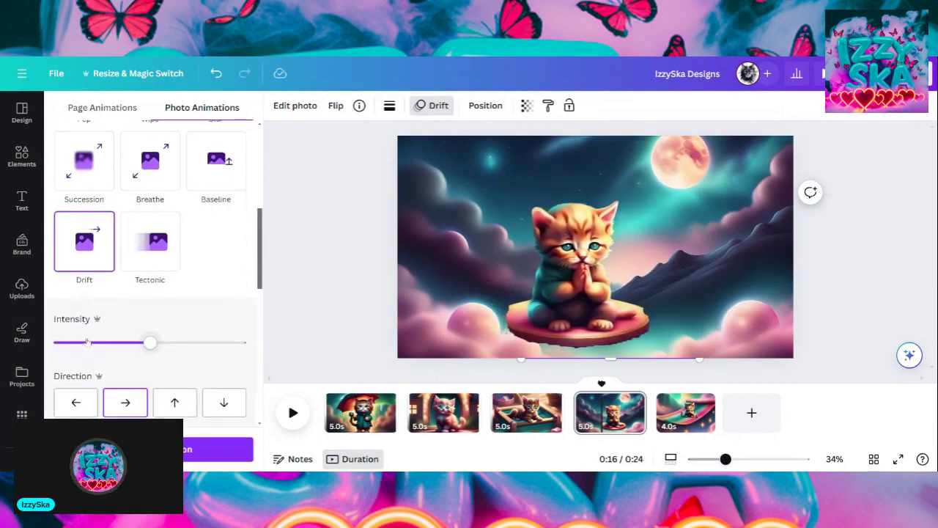
left_click(175, 401)
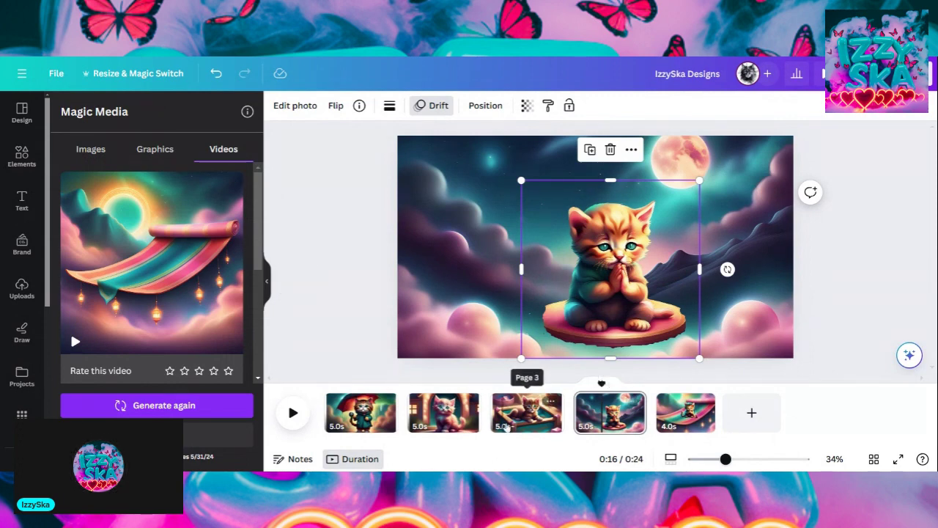
Apply the Chill page animation to page 3 with the boxed kitten.
left_click(529, 416)
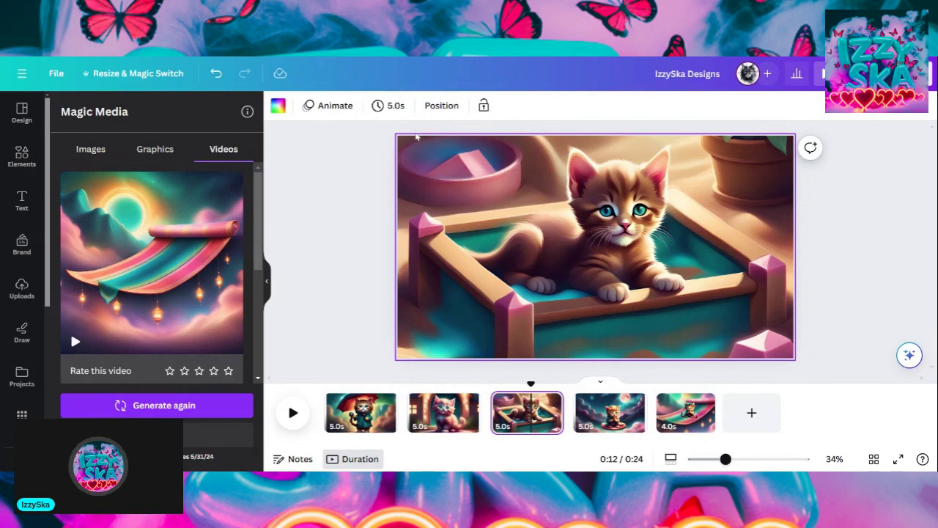
left_click(329, 106)
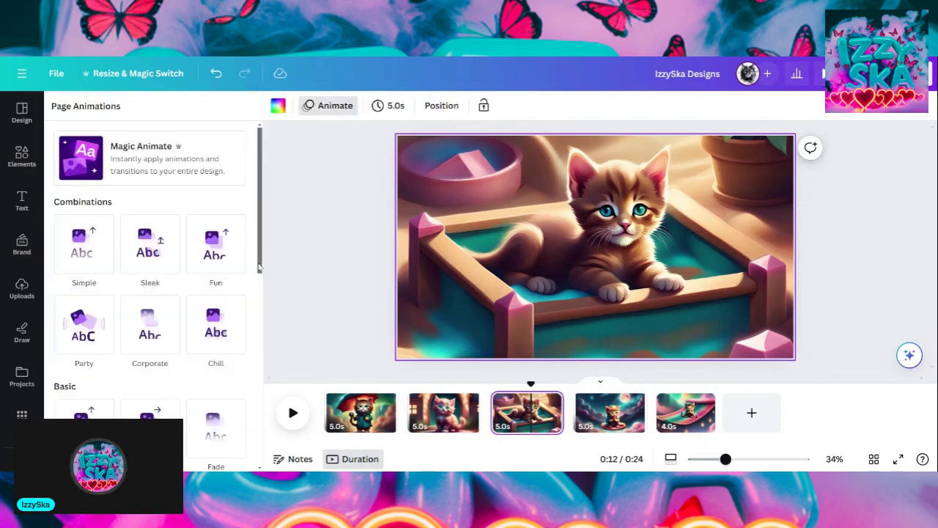
left_click(217, 332)
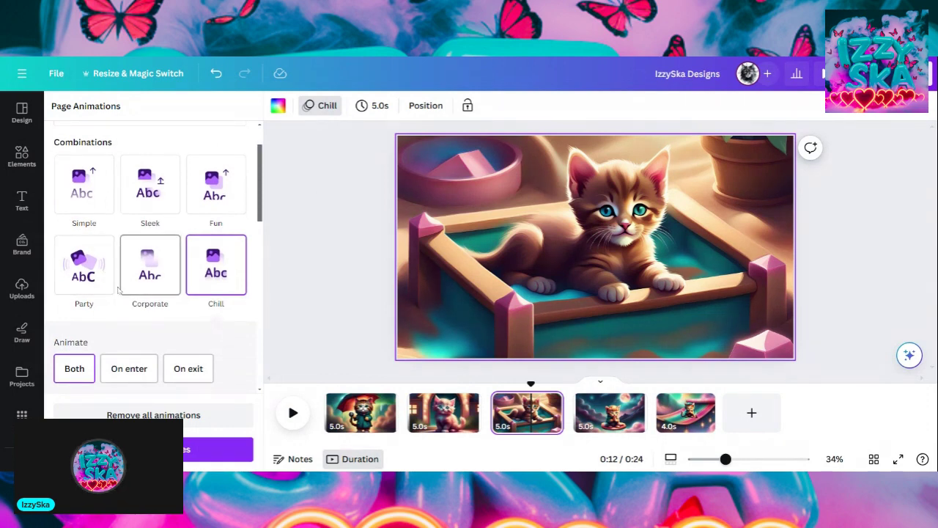
scroll(122, 300, "up", 1)
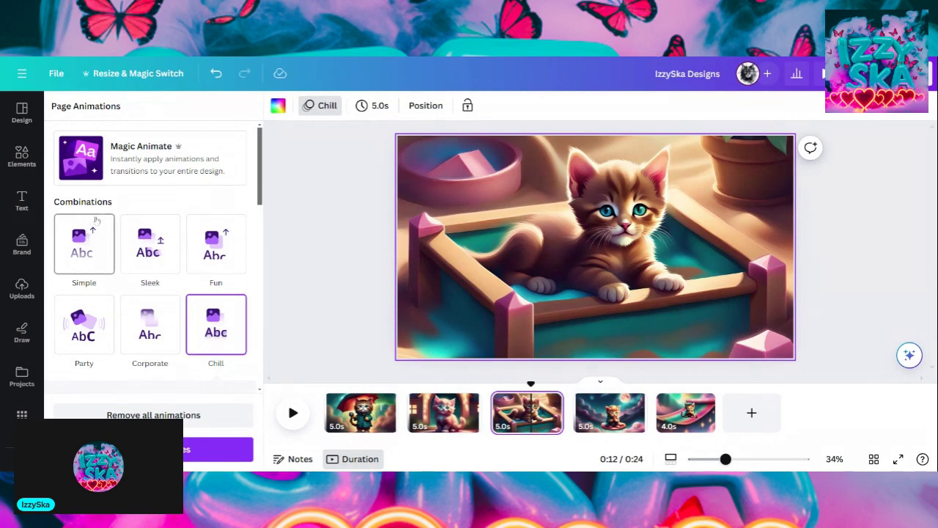
scroll(94, 213, "down", 5)
scroll(108, 236, "down", 1)
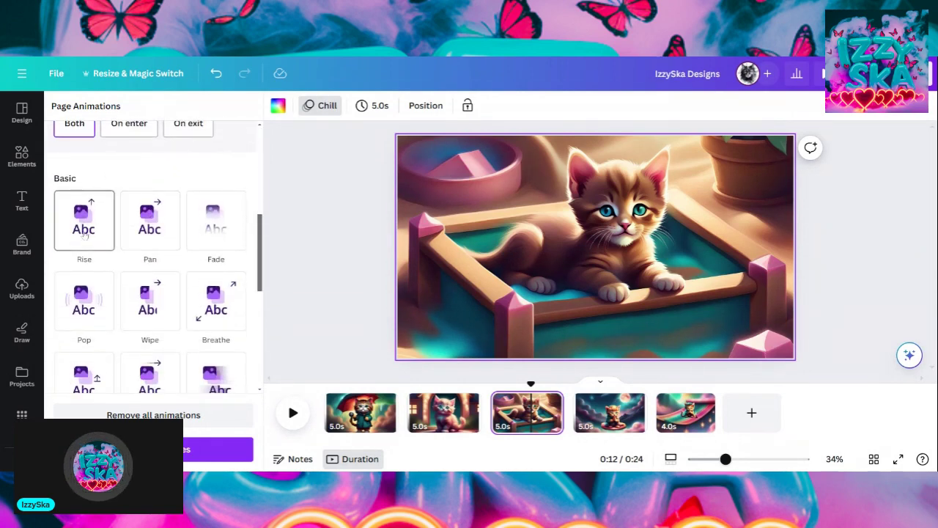
Switch page 3's animation to Drift, then bring up the umbrella cat page.
left_click(591, 293)
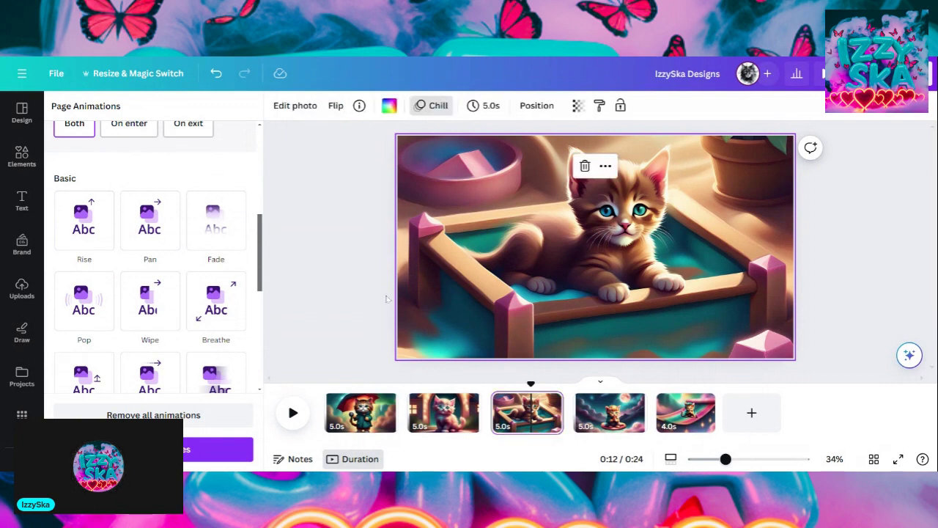
scroll(154, 308, "down", 1)
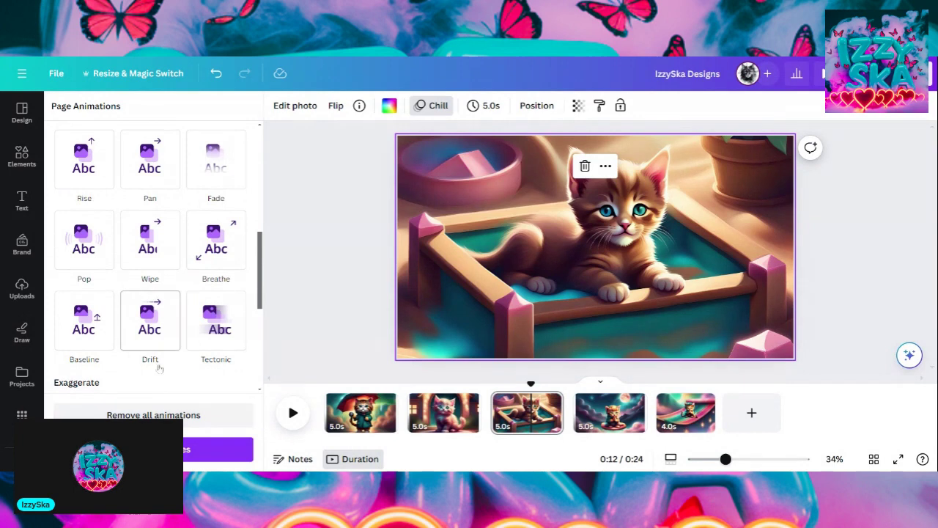
scroll(160, 340, "down", 1)
scroll(160, 340, "down", 1)
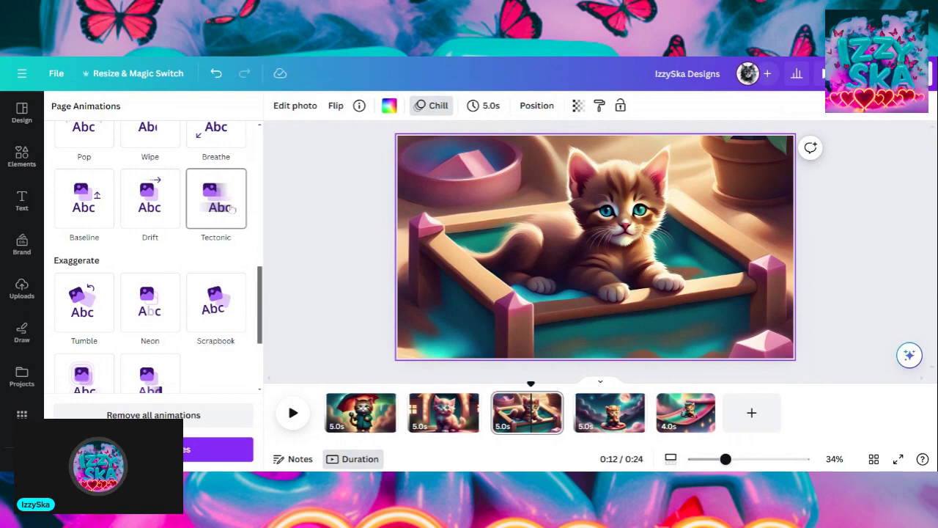
left_click(163, 209)
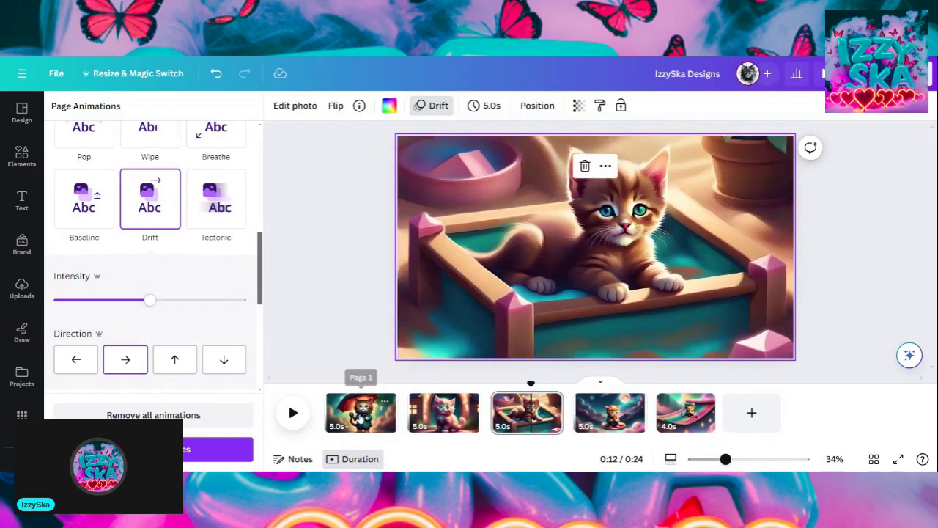
left_click(361, 407)
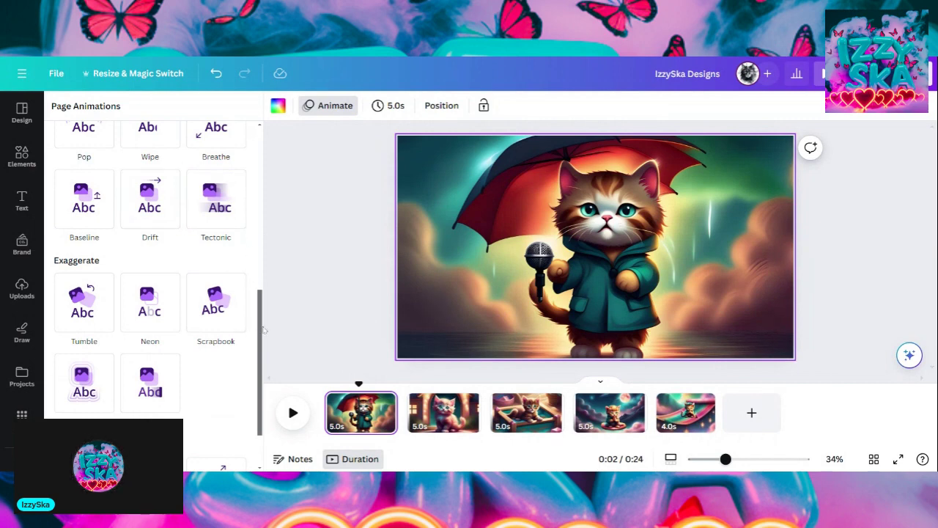
Apply Breathe to the umbrella cat page with its scale near maximum.
left_click_drag(262, 330, 250, 264)
left_click(217, 309)
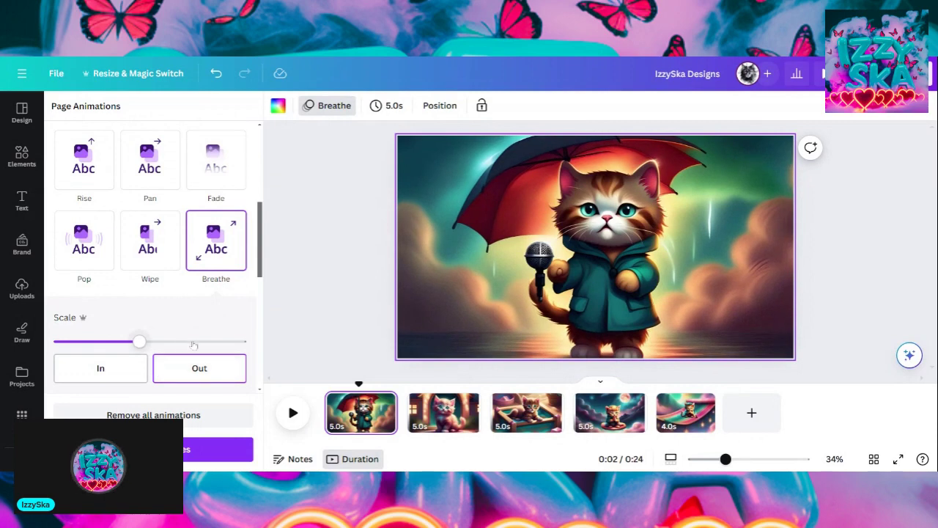
left_click(193, 342)
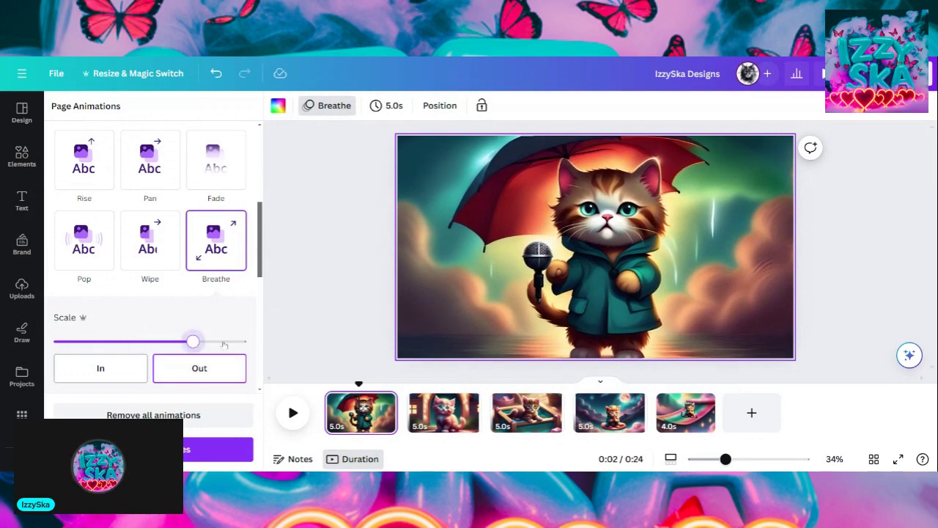
left_click(90, 342)
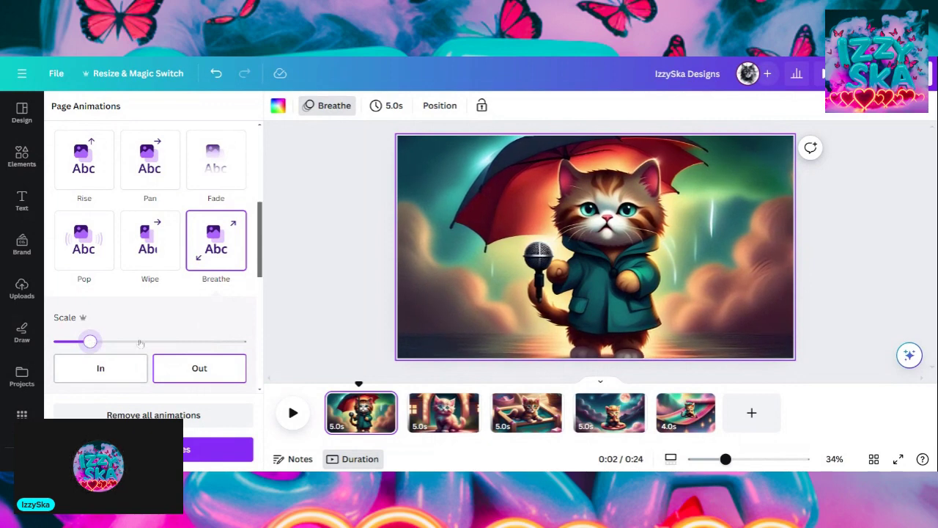
left_click(219, 341)
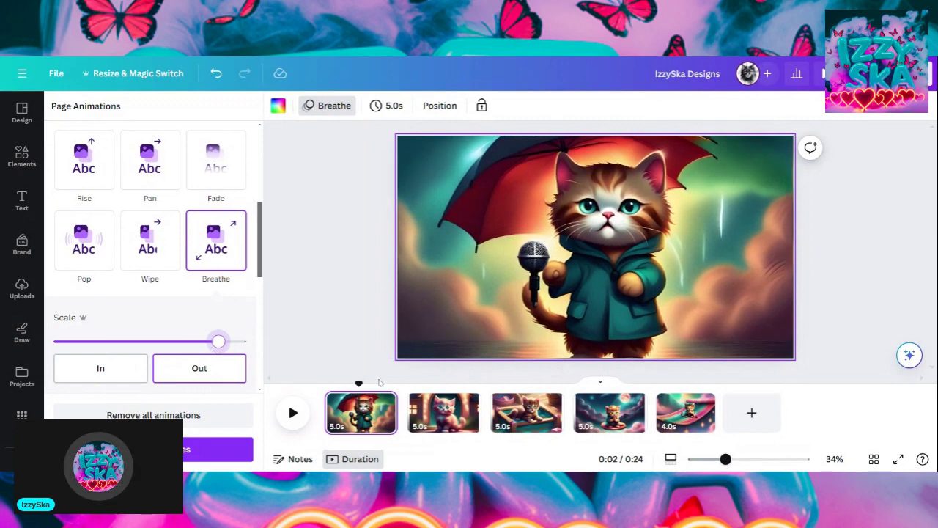
Try Stomp on the pink kitten page, preview the slideshow, then remove Stomp.
left_click(433, 415)
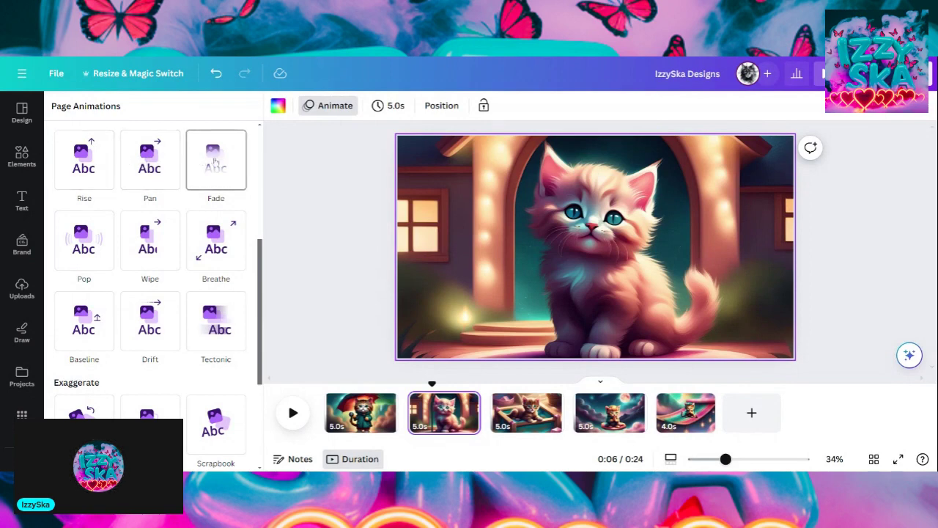
scroll(214, 315, "down", 2)
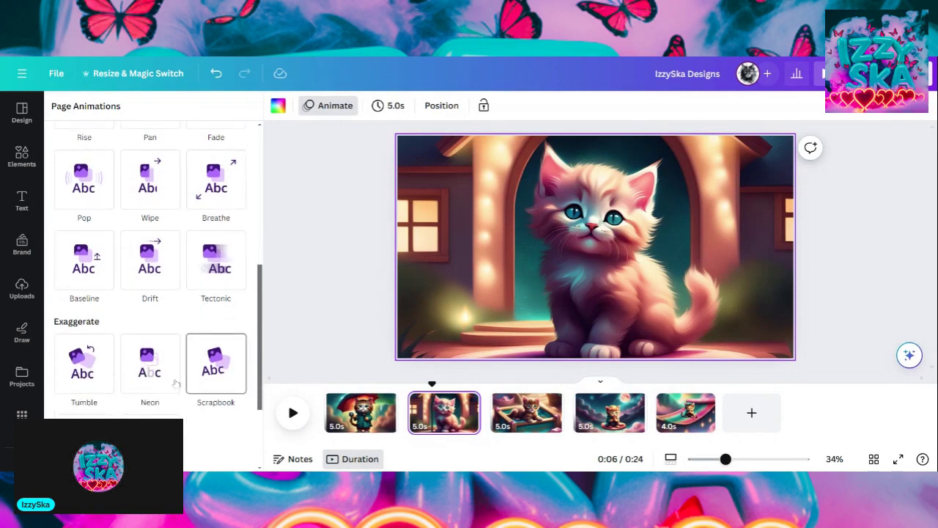
scroll(118, 301, "up", 2)
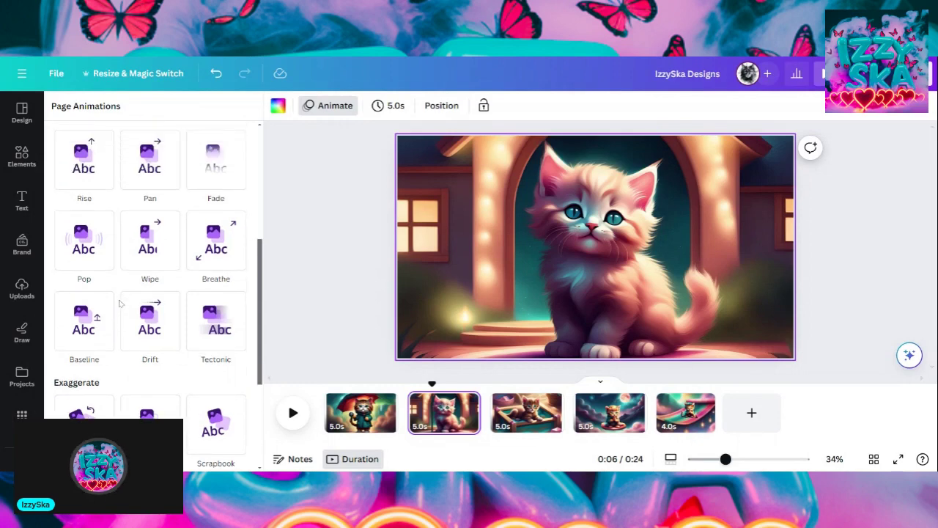
scroll(100, 253, "up", 2)
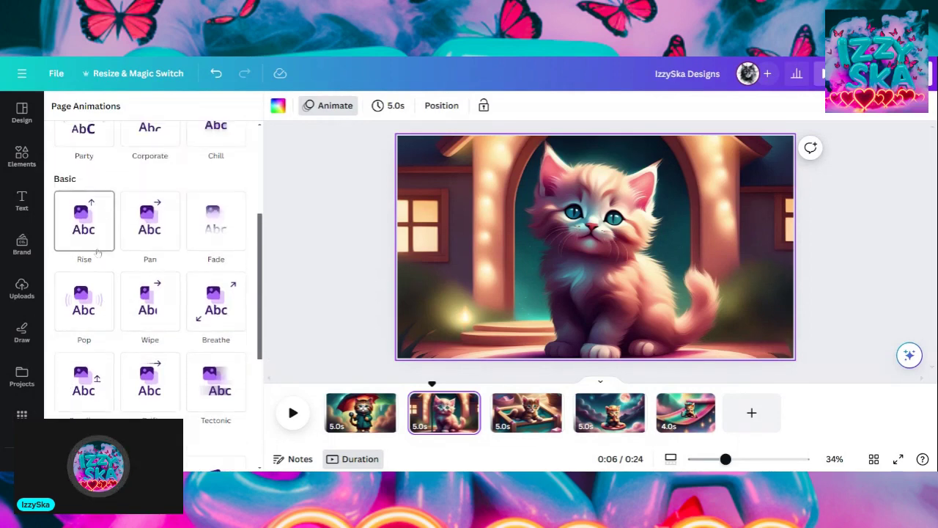
scroll(97, 252, "up", 4)
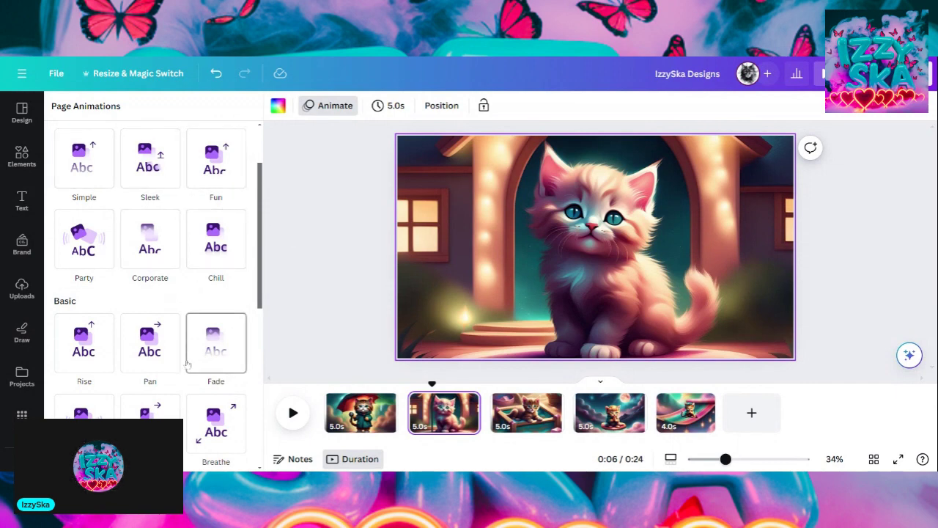
scroll(188, 363, "down", 2)
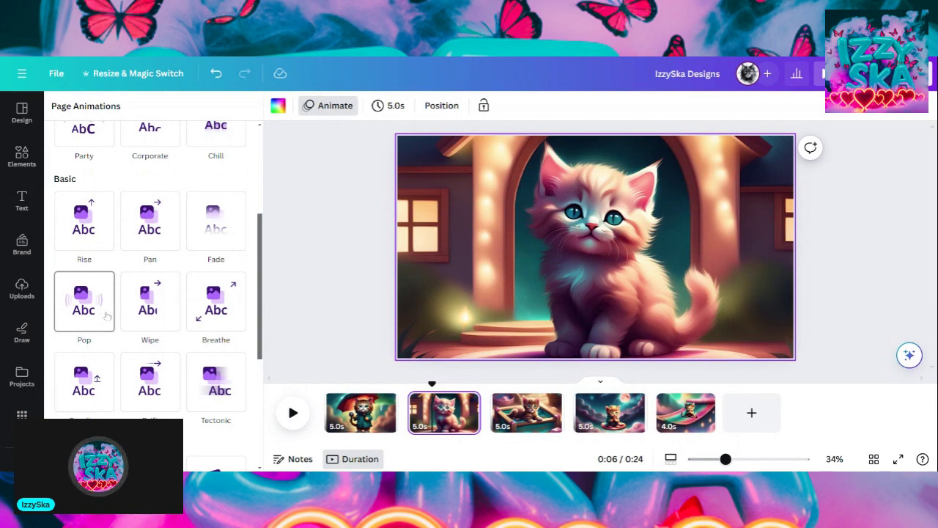
scroll(107, 315, "down", 4)
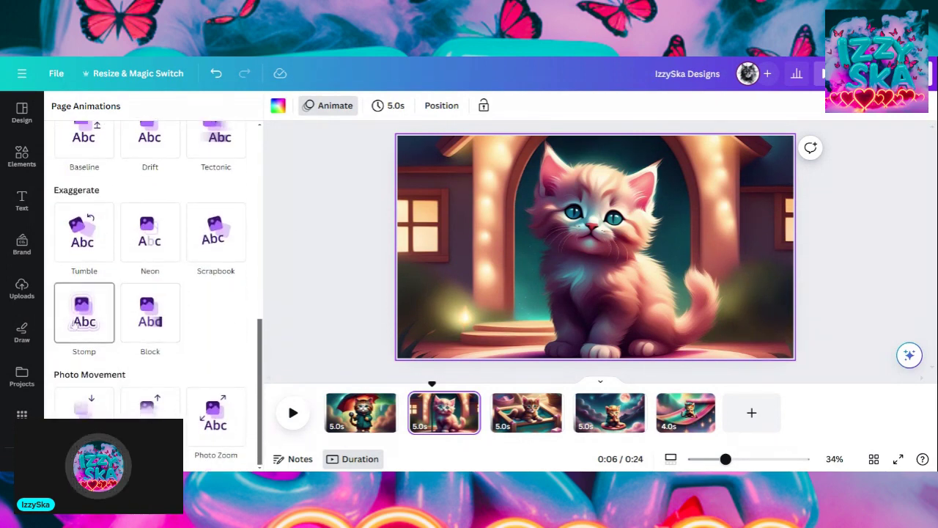
left_click(73, 325)
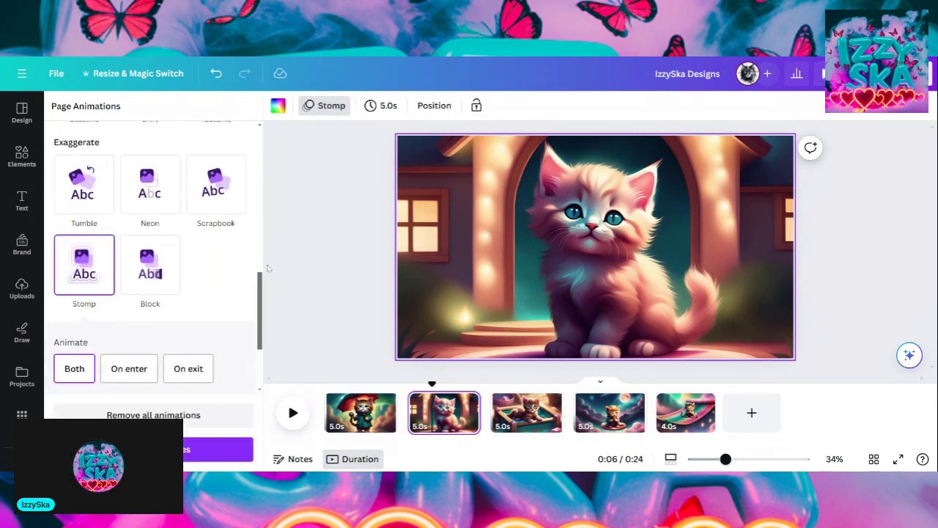
left_click(361, 411)
left_click(292, 412)
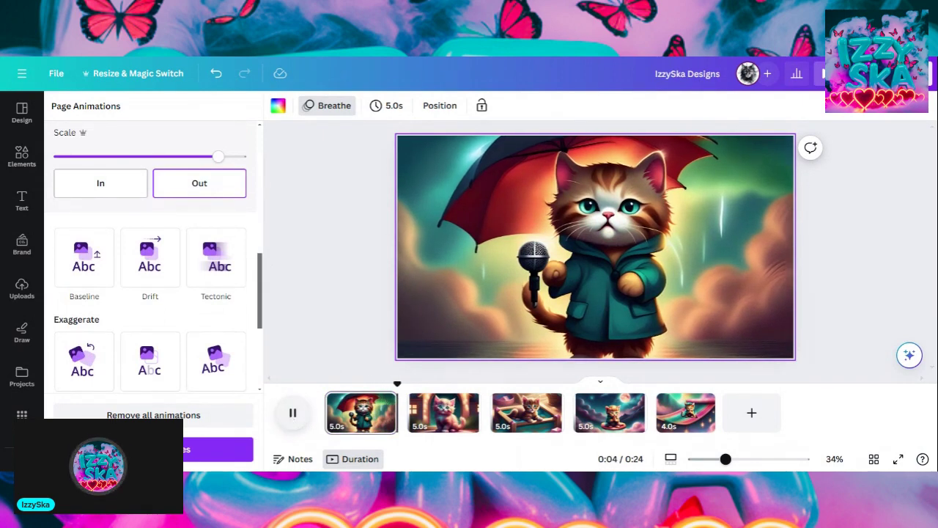
left_click(443, 412)
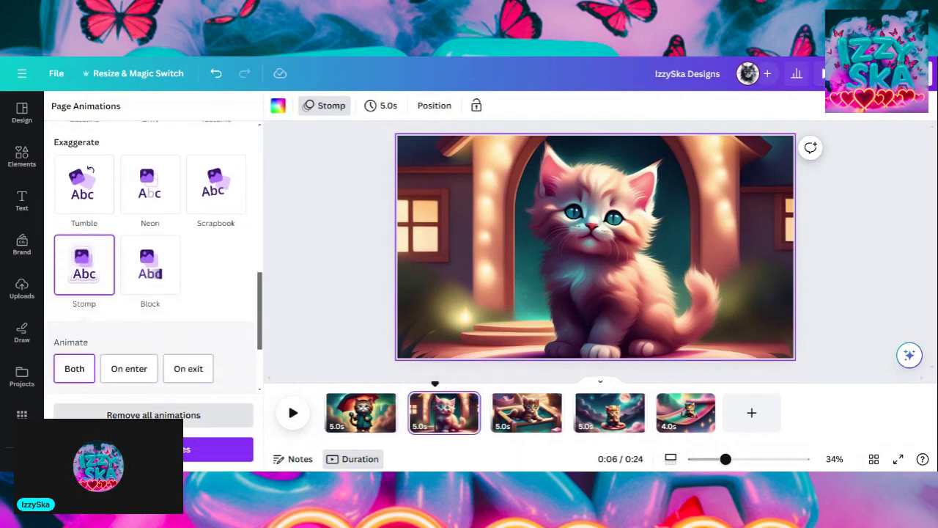
left_click(212, 415)
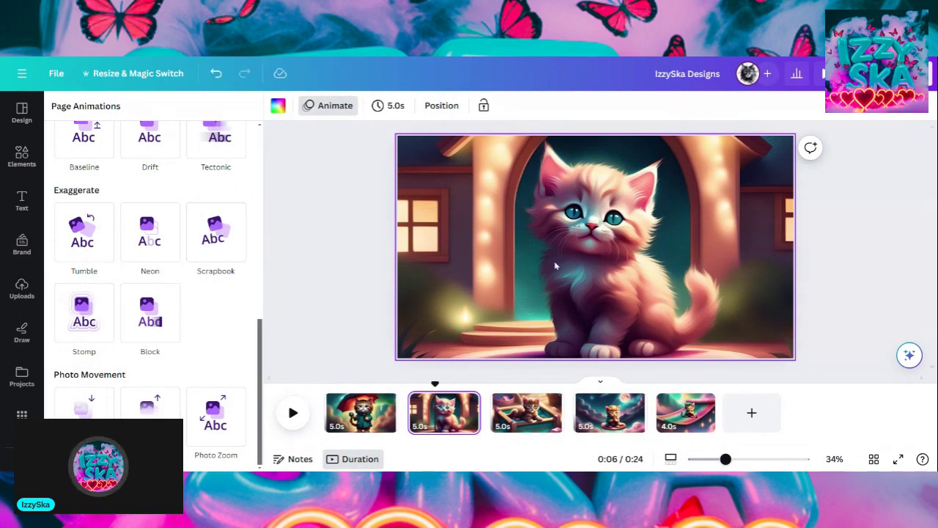
left_click(511, 265)
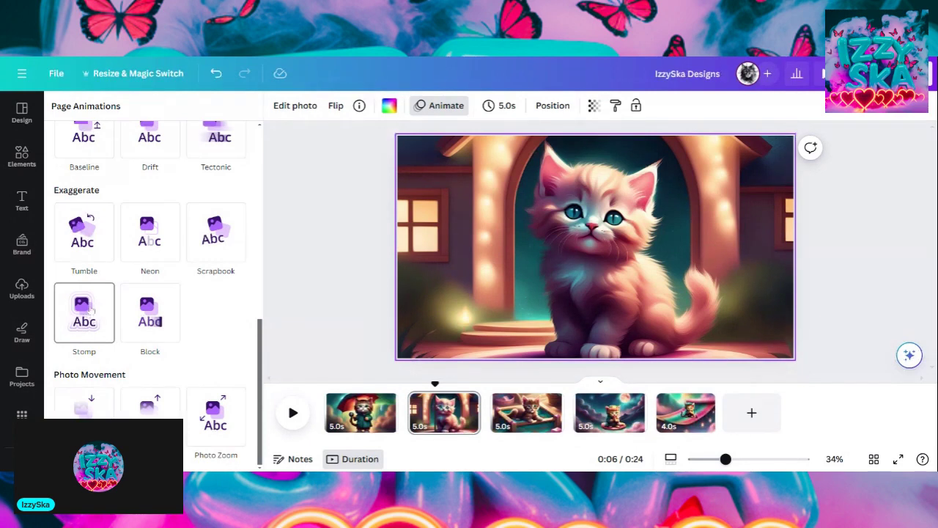
scroll(176, 230, "up", 1)
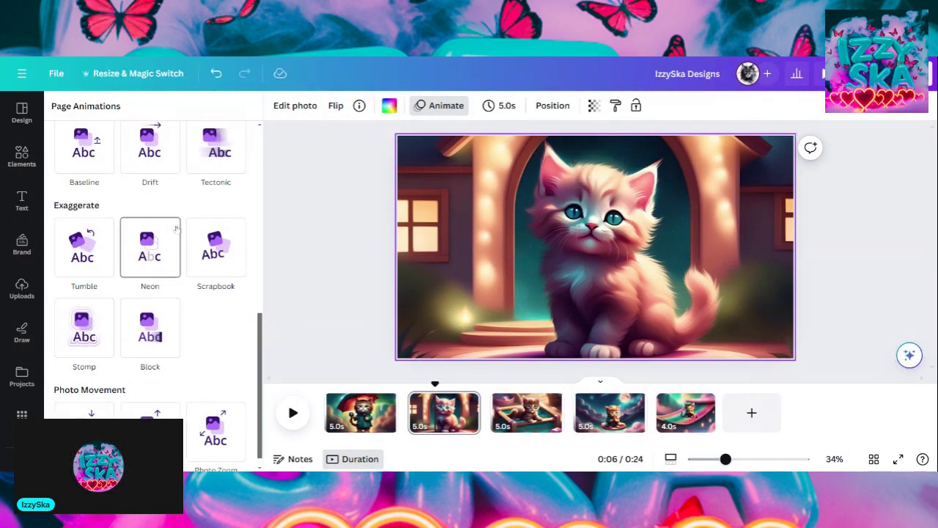
scroll(178, 230, "up", 5)
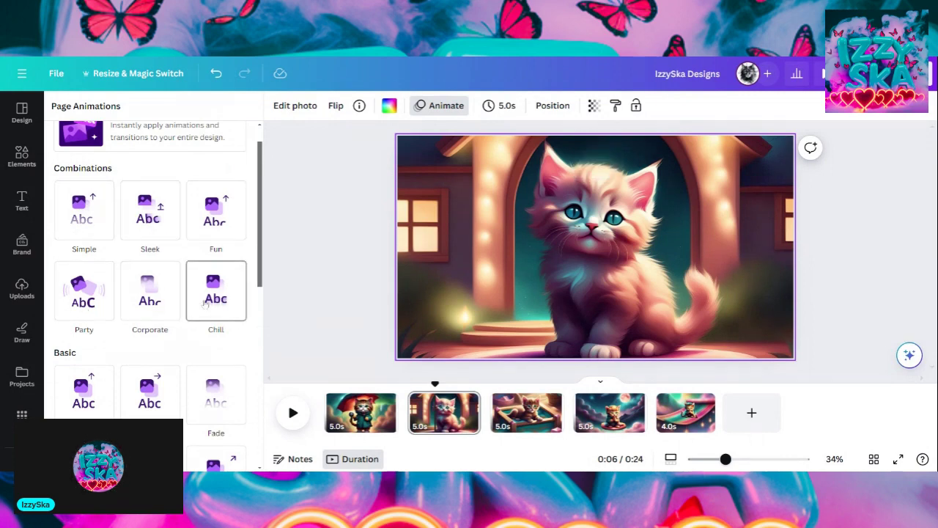
scroll(205, 304, "down", 3)
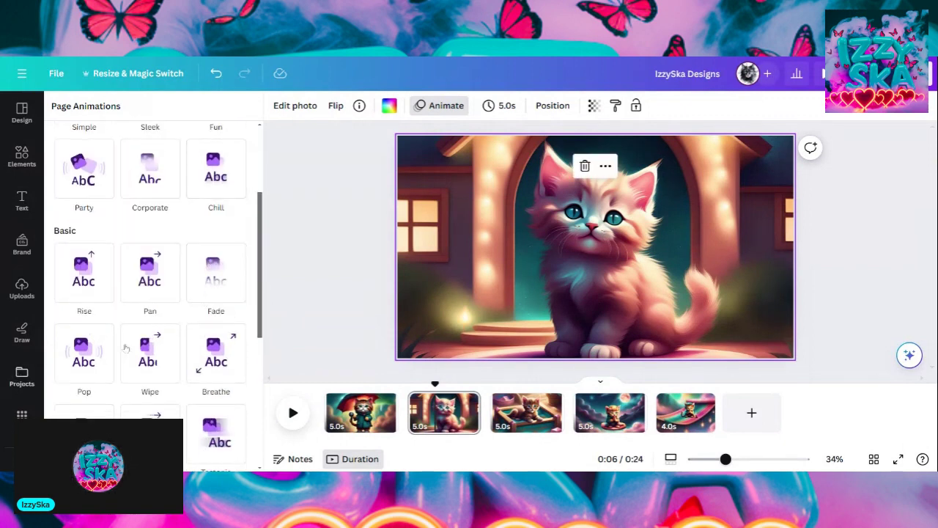
scroll(127, 214, "up", 3)
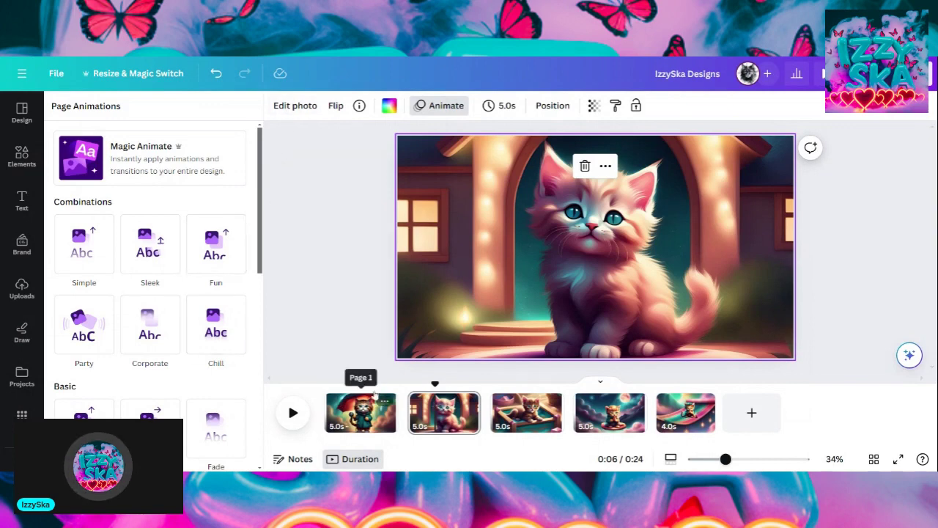
Enlarge page 5's kitten, shift it up-right over the carpet, then return to page 1.
left_click(525, 415)
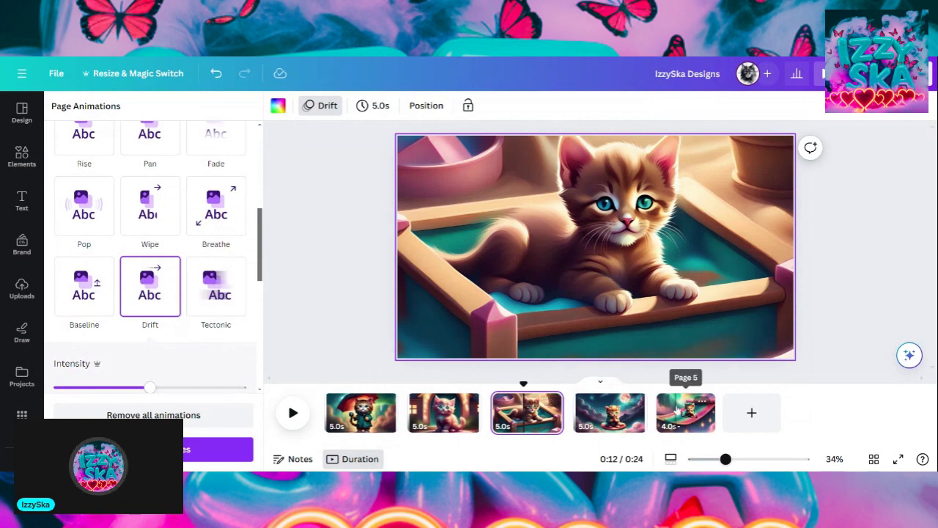
left_click(686, 413)
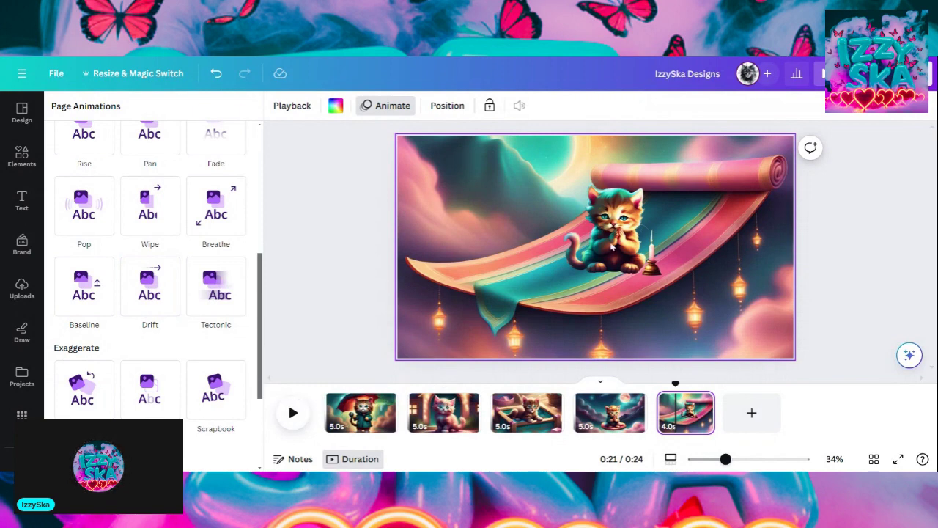
left_click(612, 248)
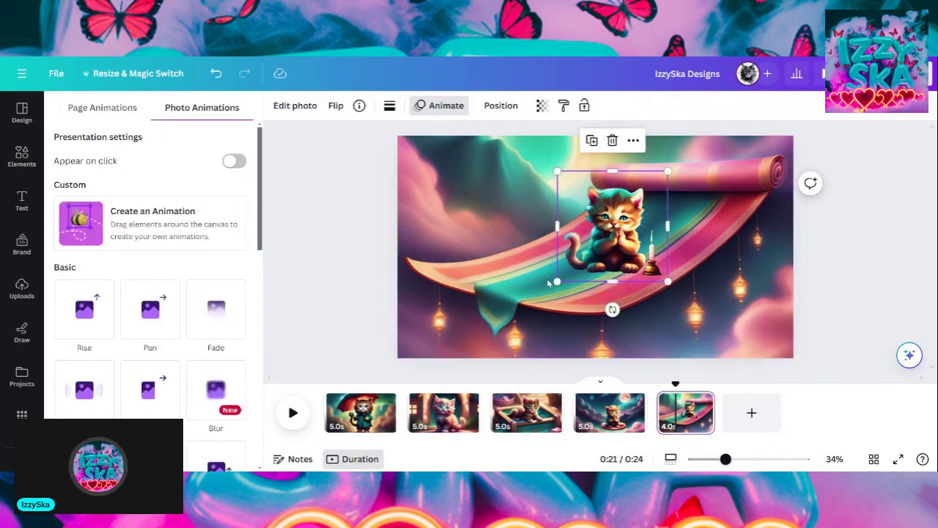
left_click_drag(555, 281, 516, 320)
left_click_drag(584, 280, 614, 242)
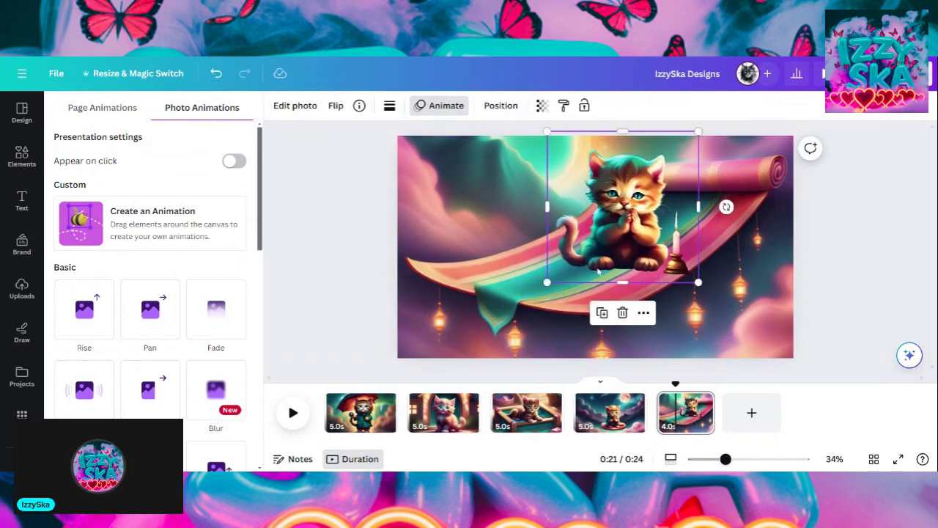
key("Escape")
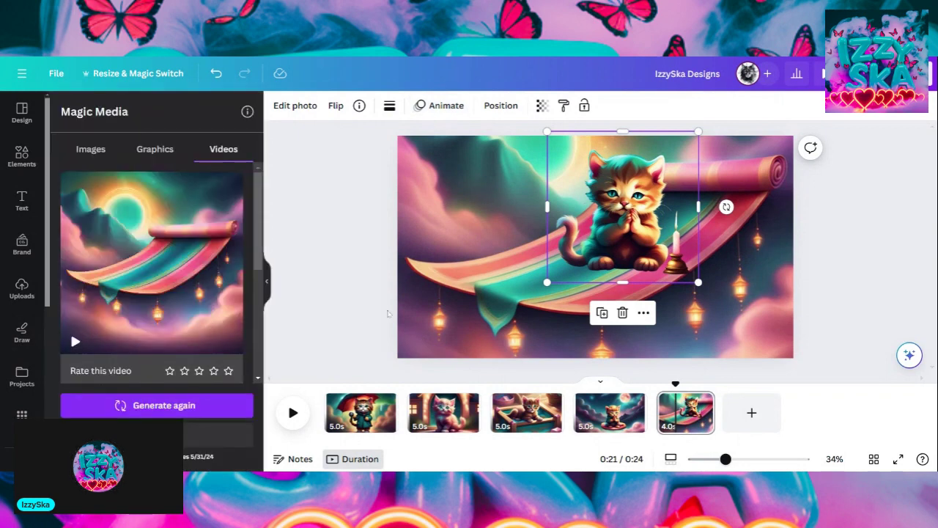
key("Escape")
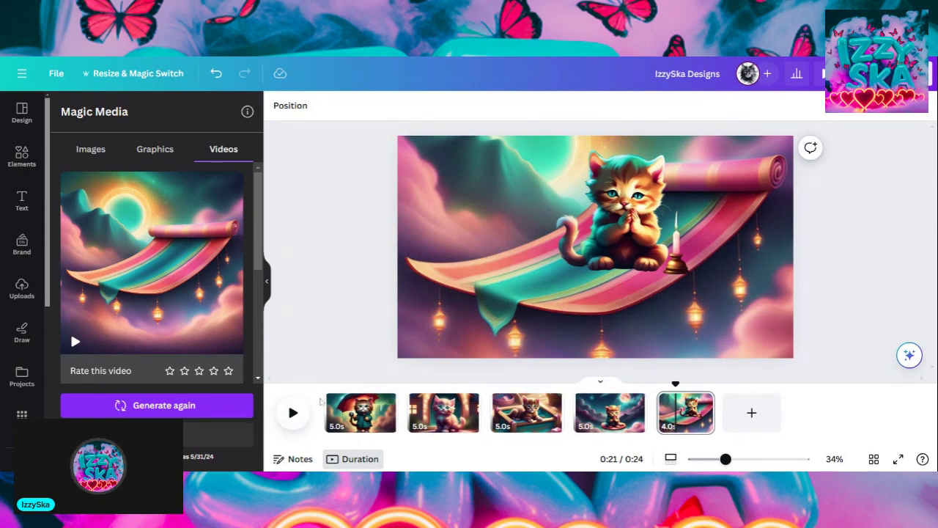
left_click(349, 408)
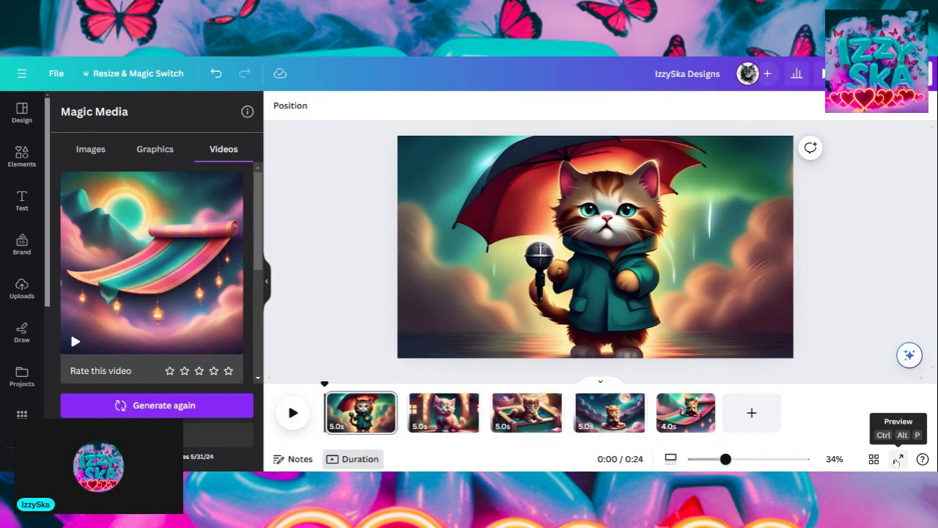
left_click(899, 460)
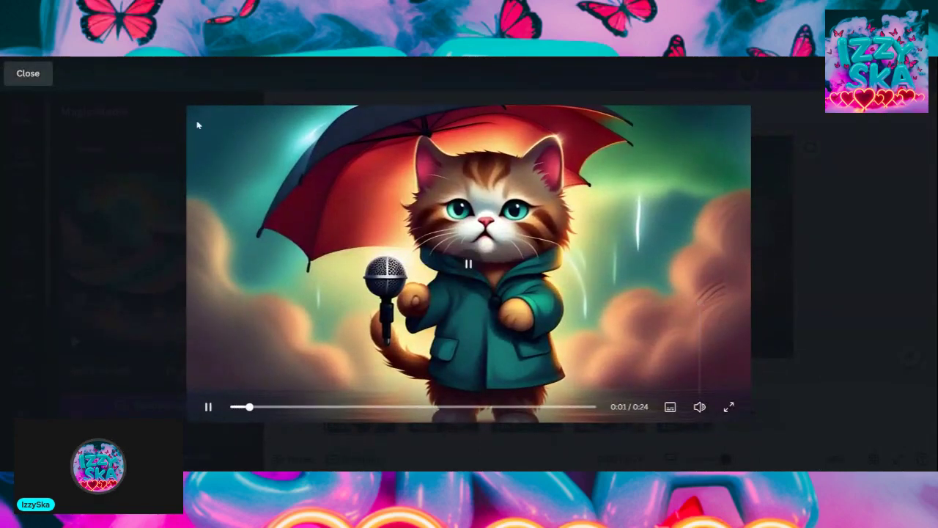
key("space")
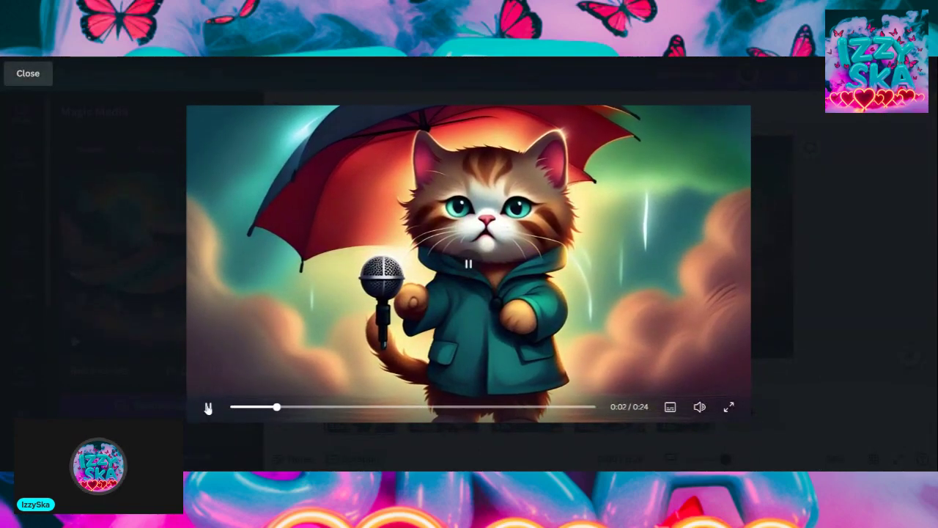
left_click(28, 74)
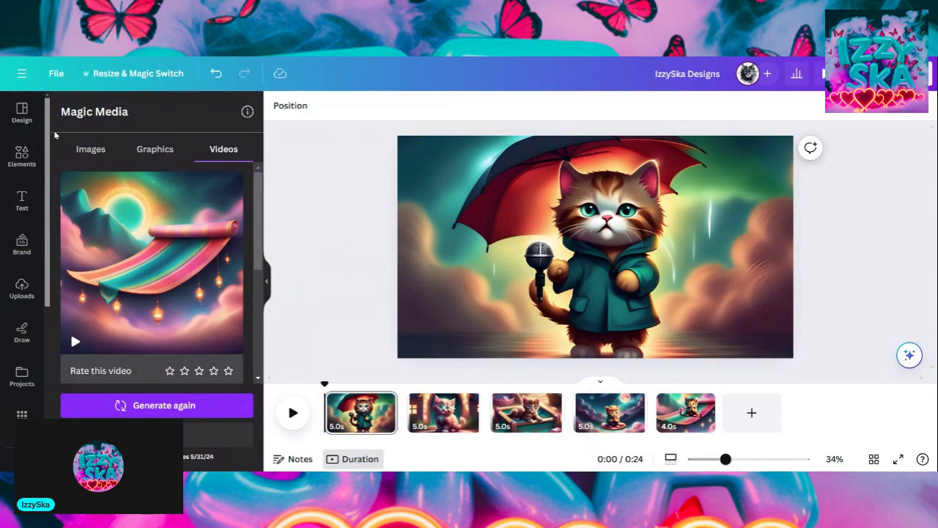
Add a new page with the uploaded white kitten-on-blanket image as its background.
left_click(89, 154)
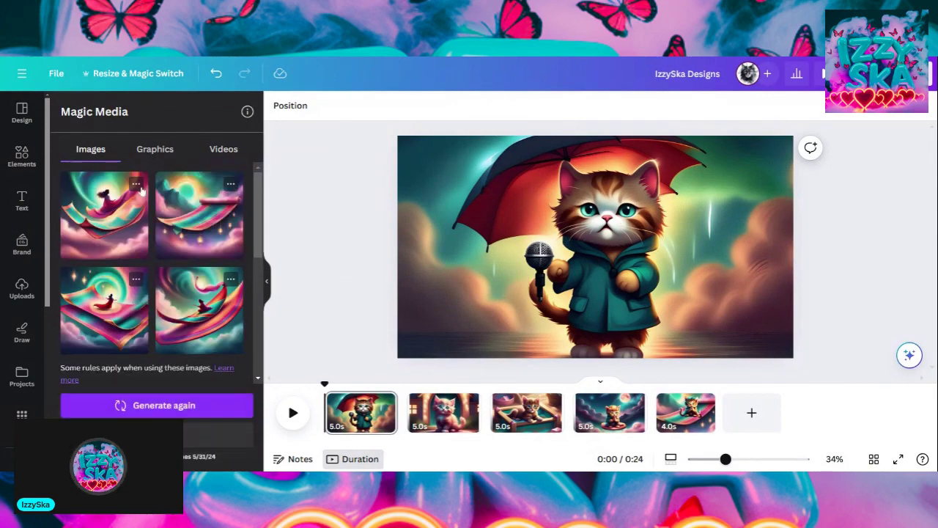
left_click(22, 289)
scroll(136, 286, "down", 5)
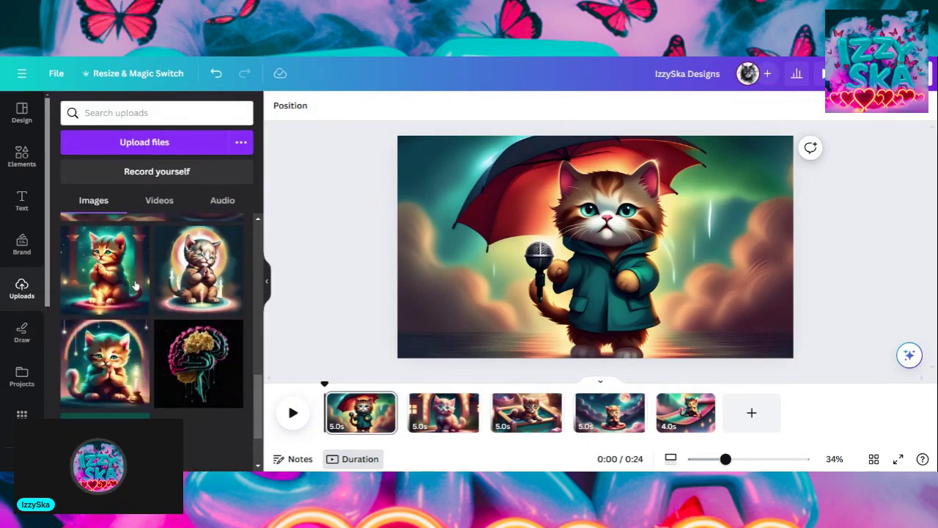
scroll(168, 290, "down", 3)
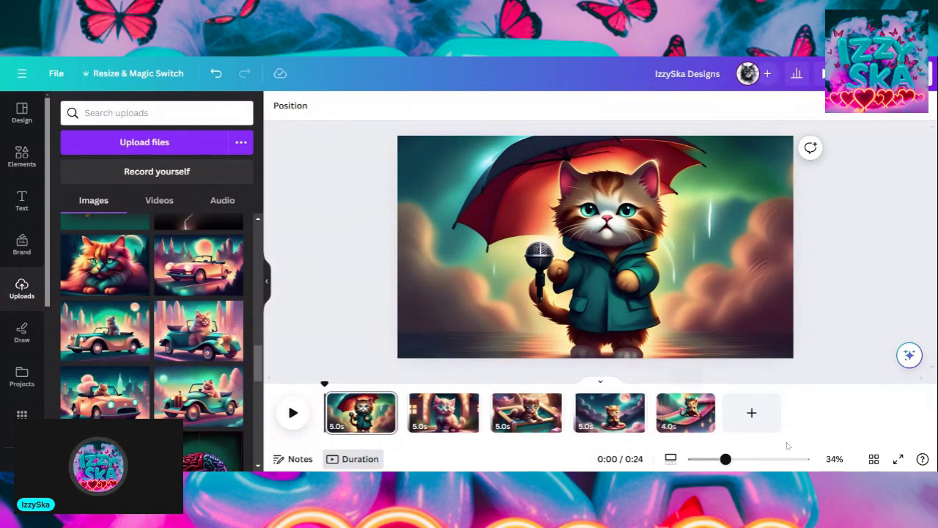
left_click(751, 413)
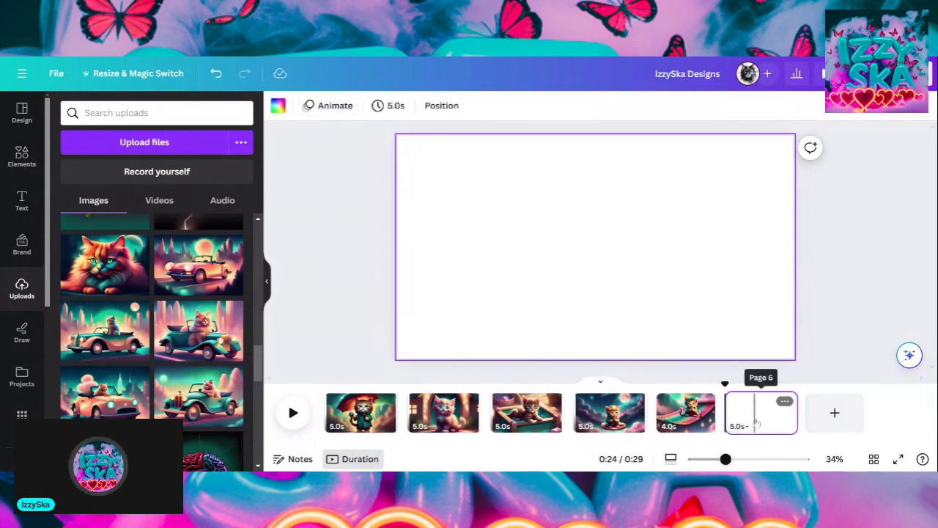
scroll(176, 332, "down", 5)
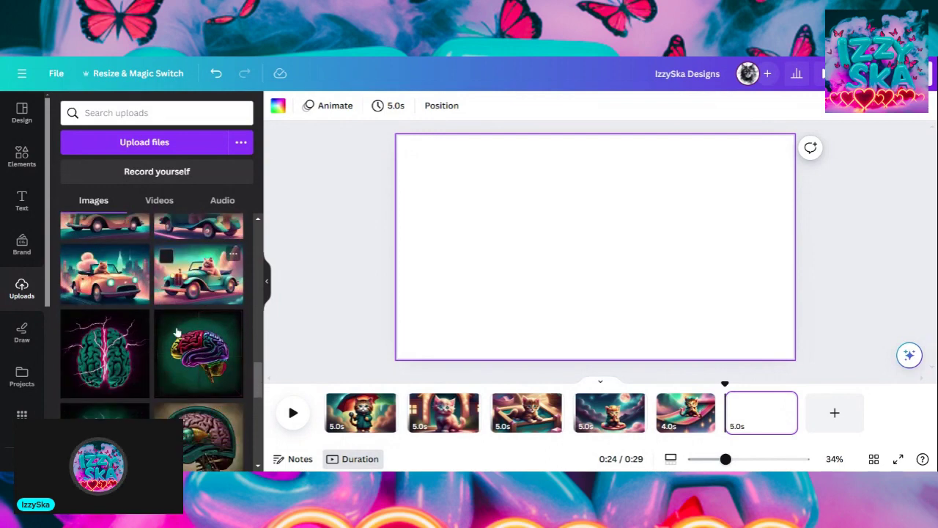
scroll(185, 336, "down", 5)
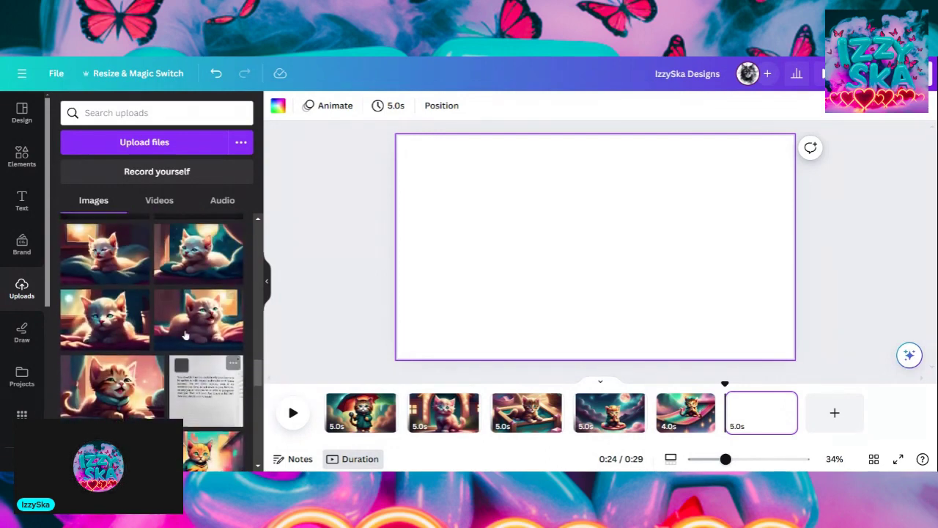
left_click(227, 332)
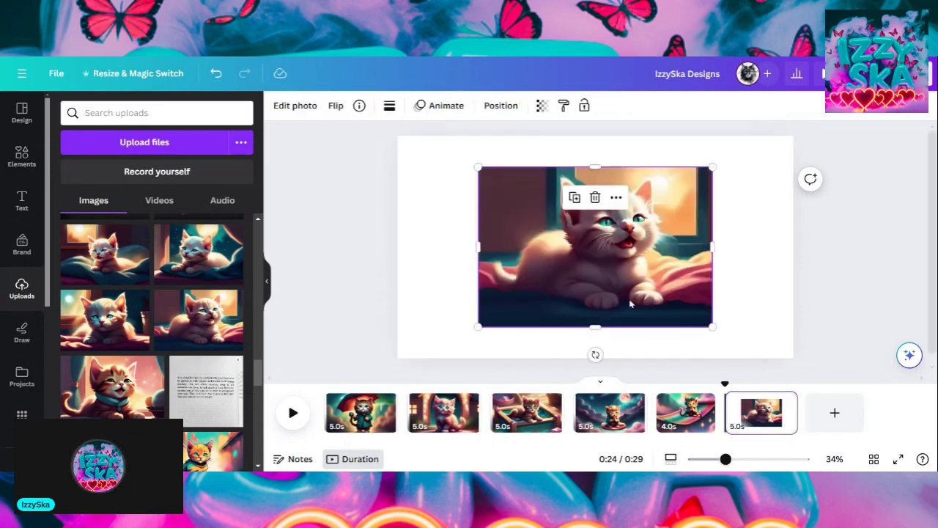
right_click(582, 286)
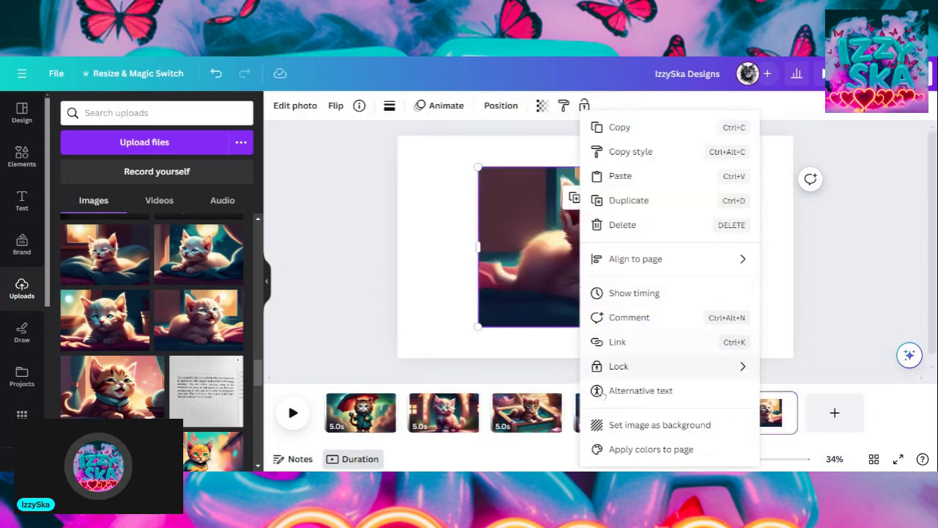
left_click(609, 424)
left_click(546, 270)
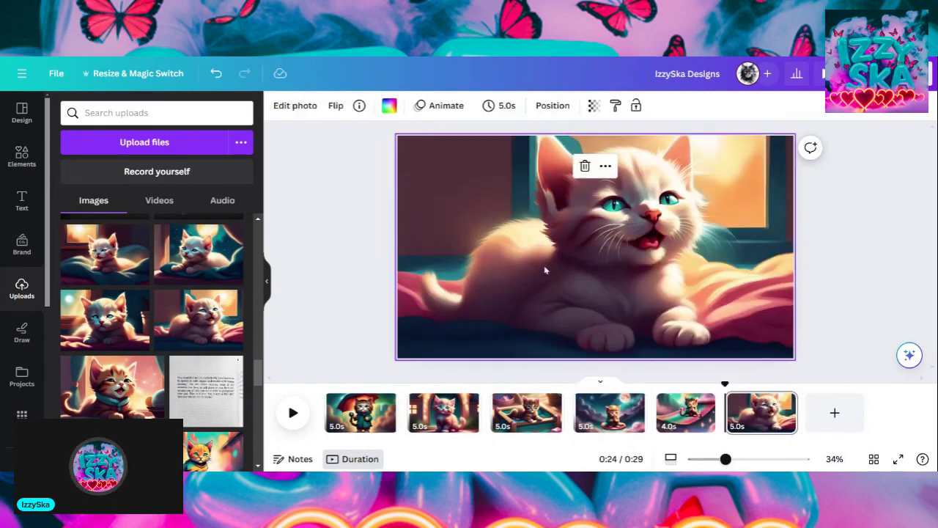
Apply a leftward Drift page animation to page 6.
left_click(438, 105)
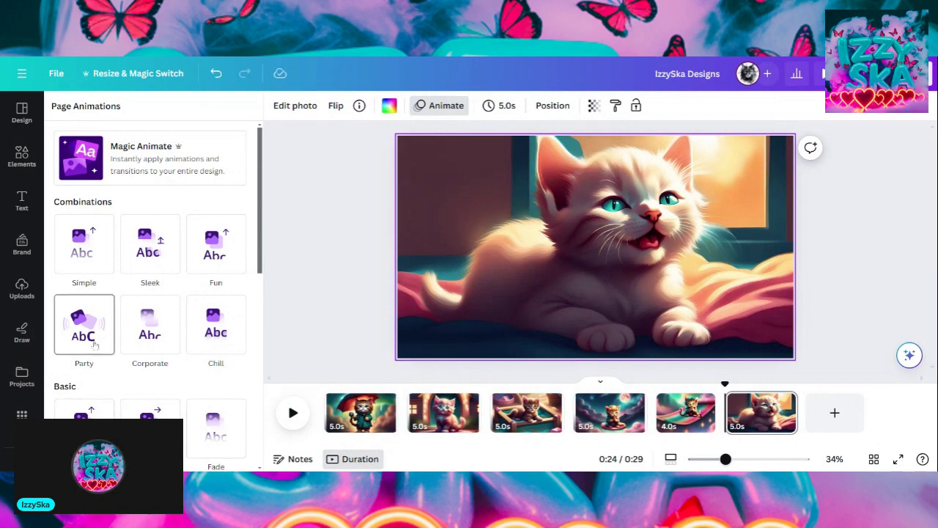
scroll(94, 345, "down", 3)
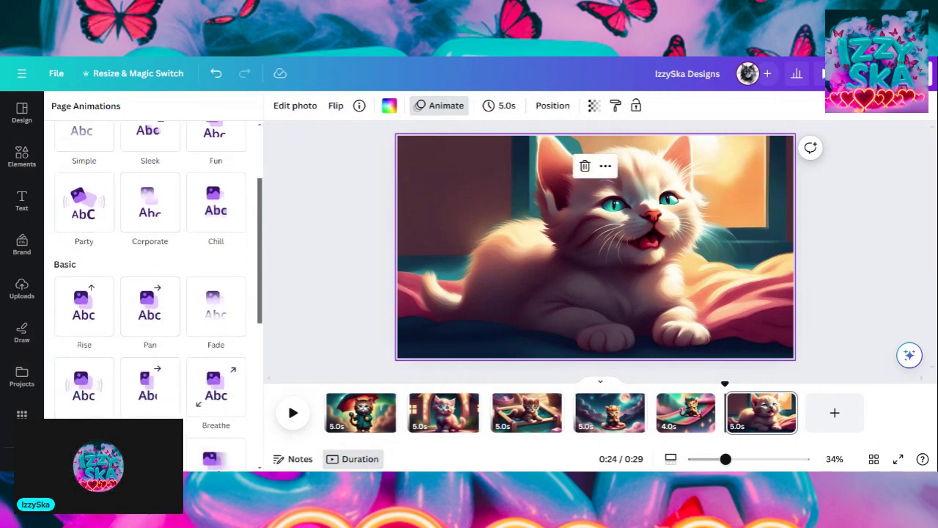
scroll(149, 345, "down", 3)
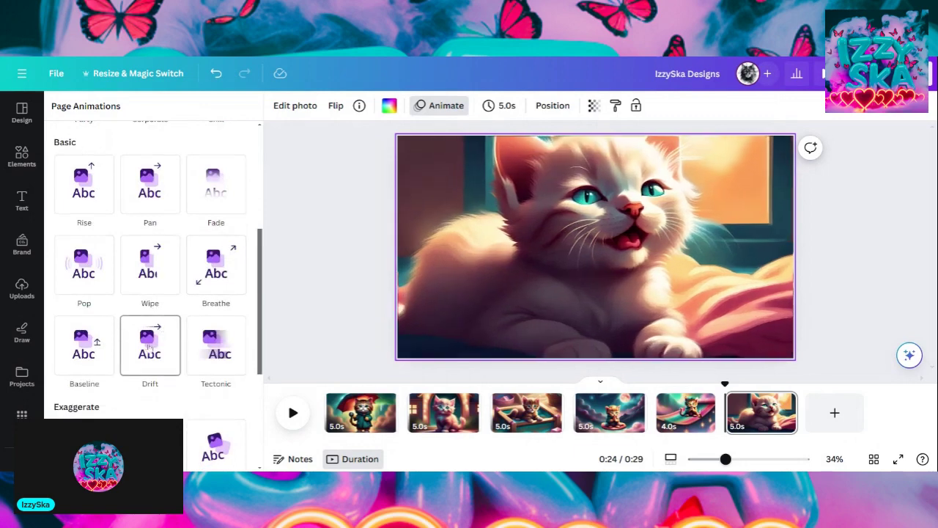
left_click(150, 349)
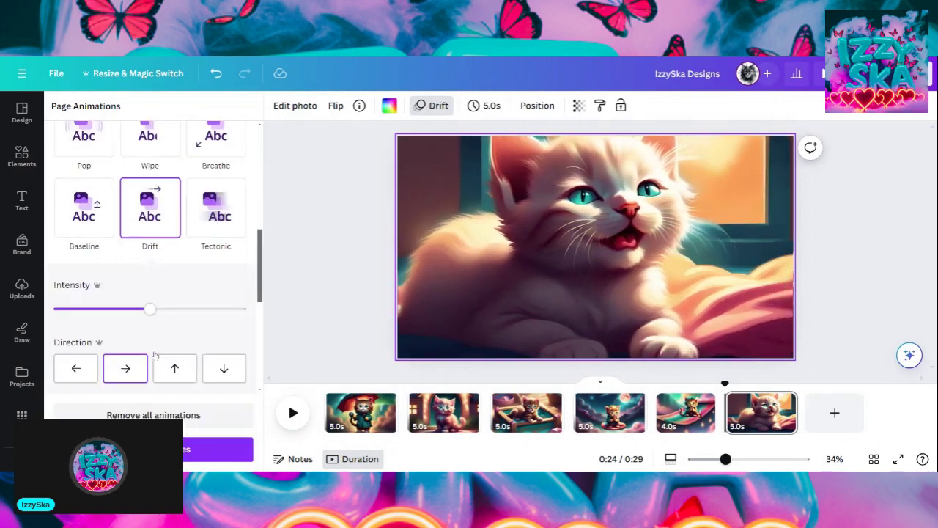
left_click(76, 369)
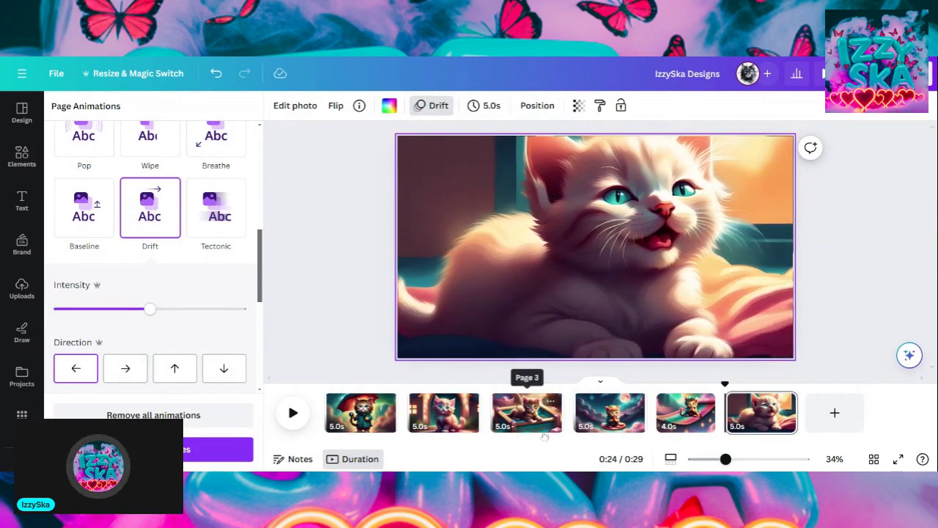
left_click(777, 420)
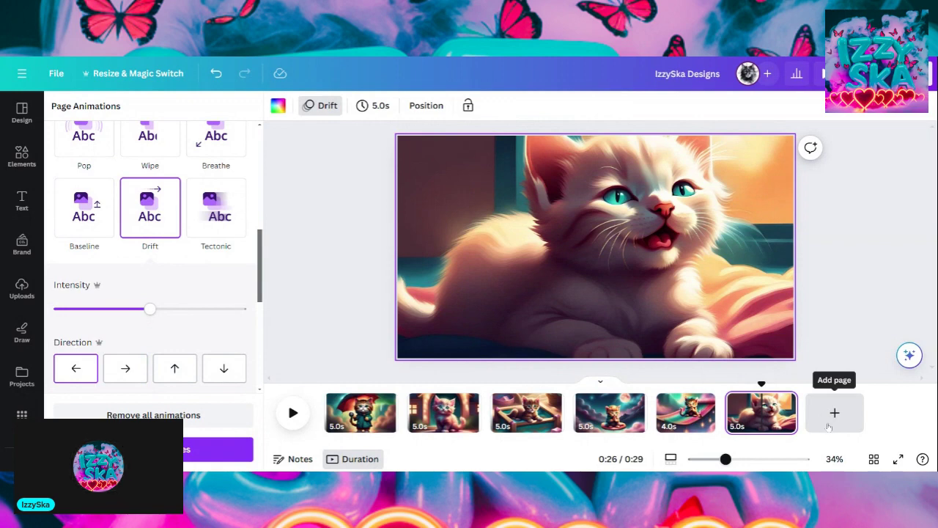
Add a seventh page holding the uploaded kitten-riding-a-bicycle image.
left_click(829, 428)
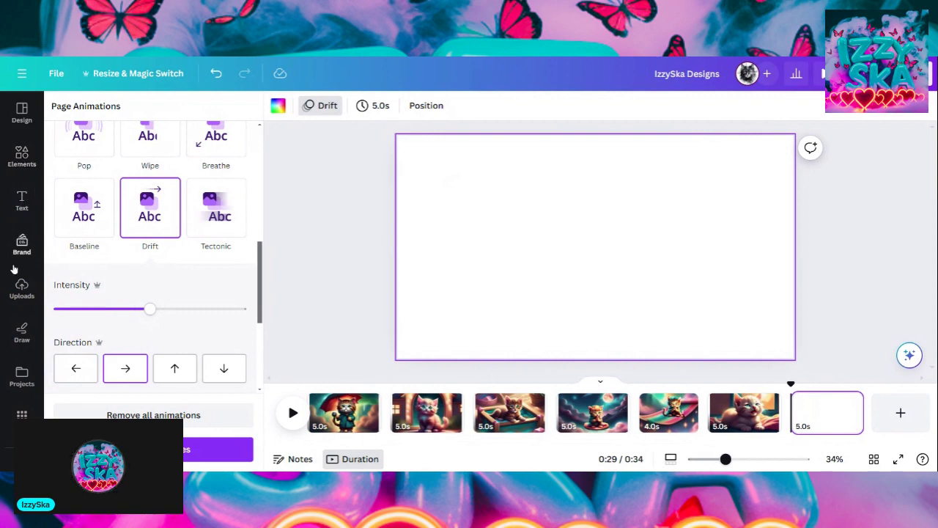
left_click(22, 290)
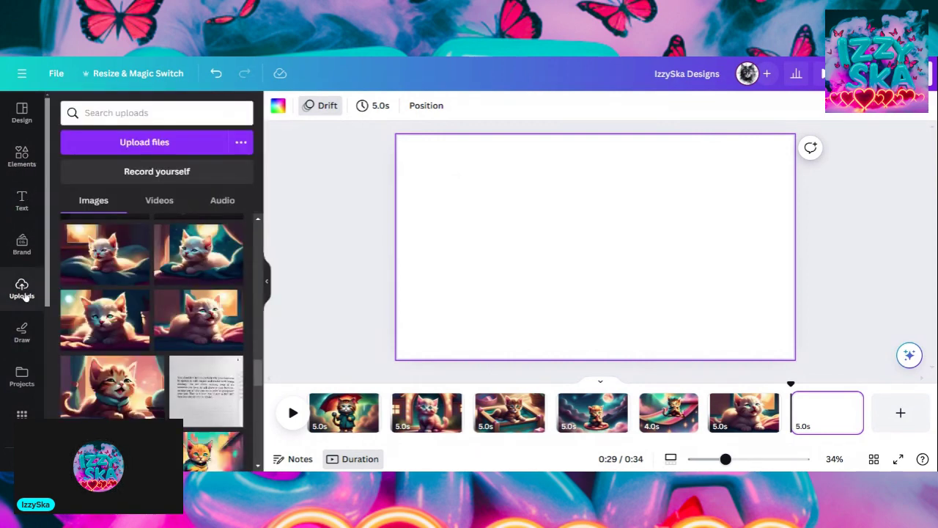
scroll(155, 291, "down", 3)
scroll(154, 291, "down", 2)
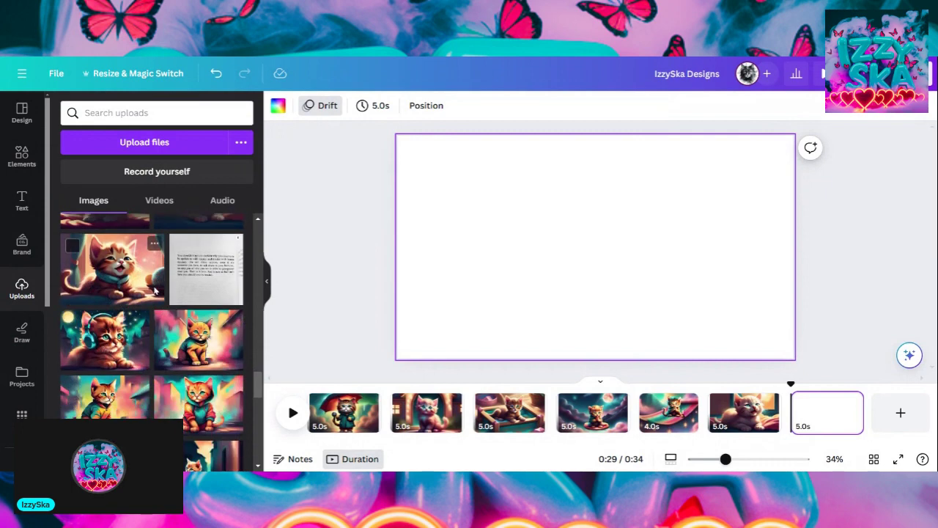
scroll(155, 291, "down", 2)
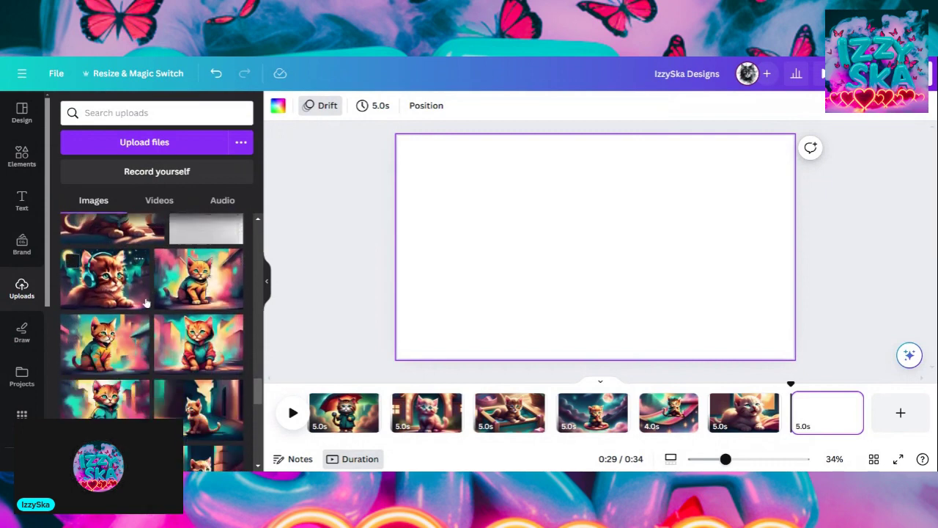
scroll(145, 302, "down", 10)
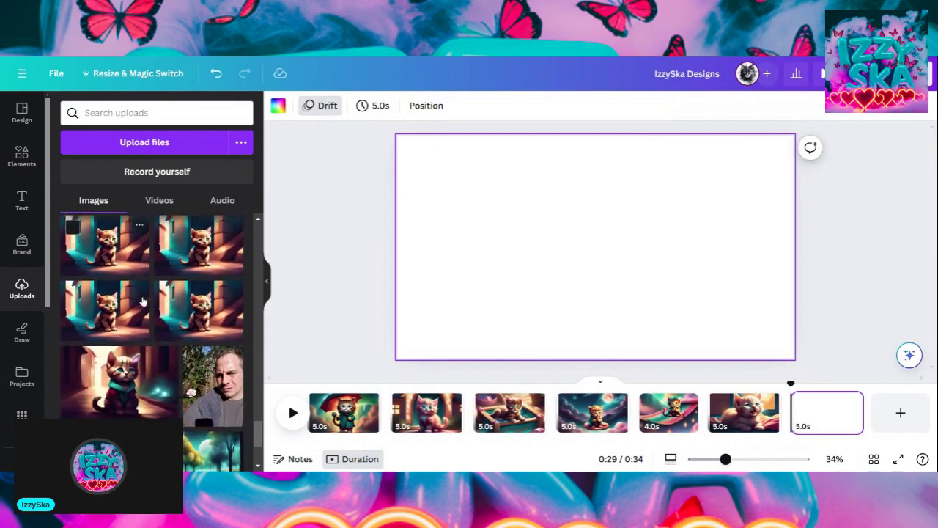
scroll(143, 301, "down", 1)
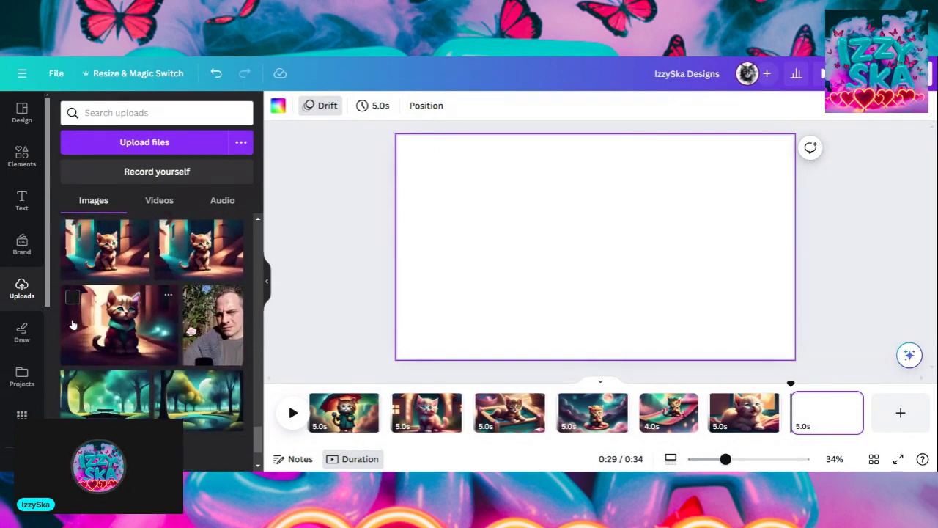
scroll(81, 314, "down", 2)
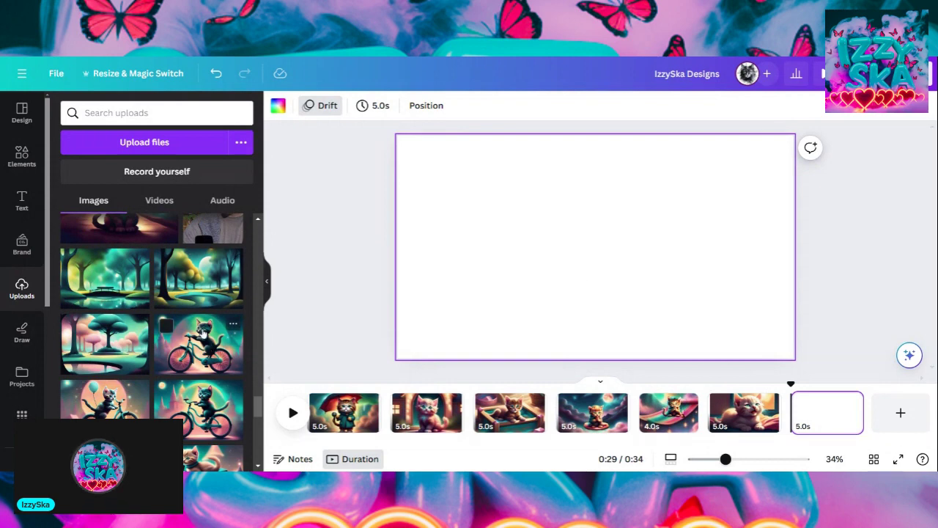
left_click(201, 339)
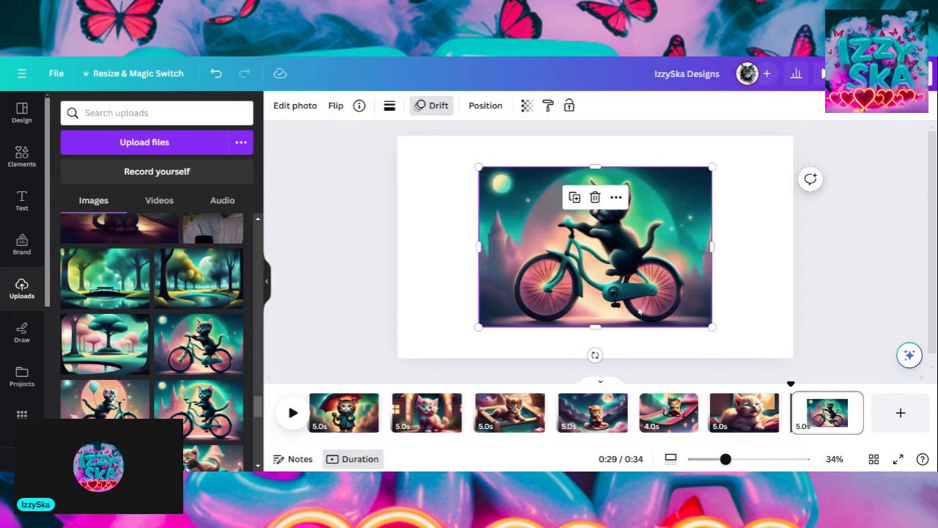
right_click(557, 286)
Set the bike-kitten image as the last page's full background and remove its Drift page animation.
left_click(635, 425)
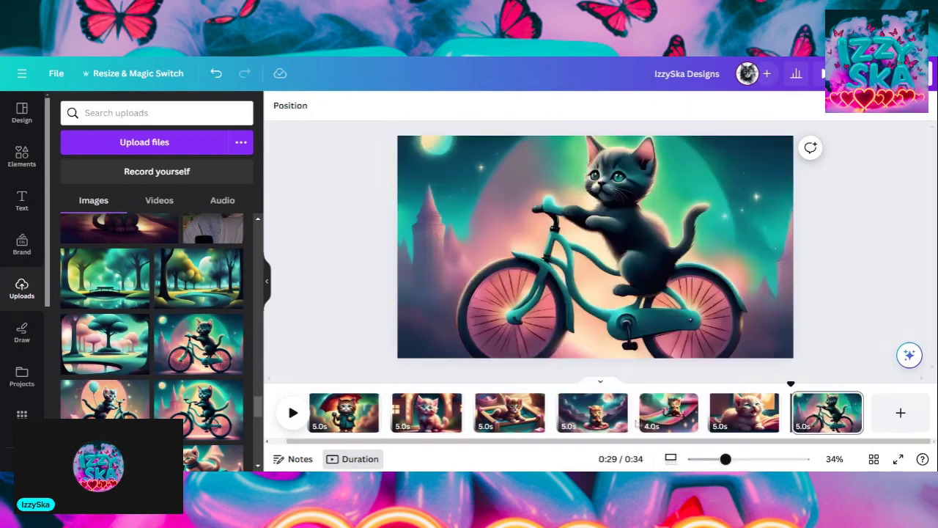
left_click(509, 240)
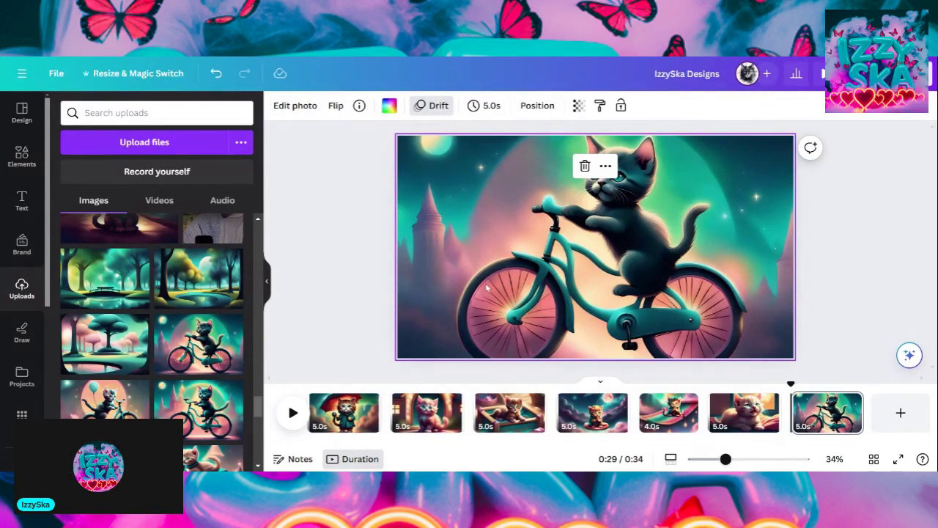
left_click(434, 106)
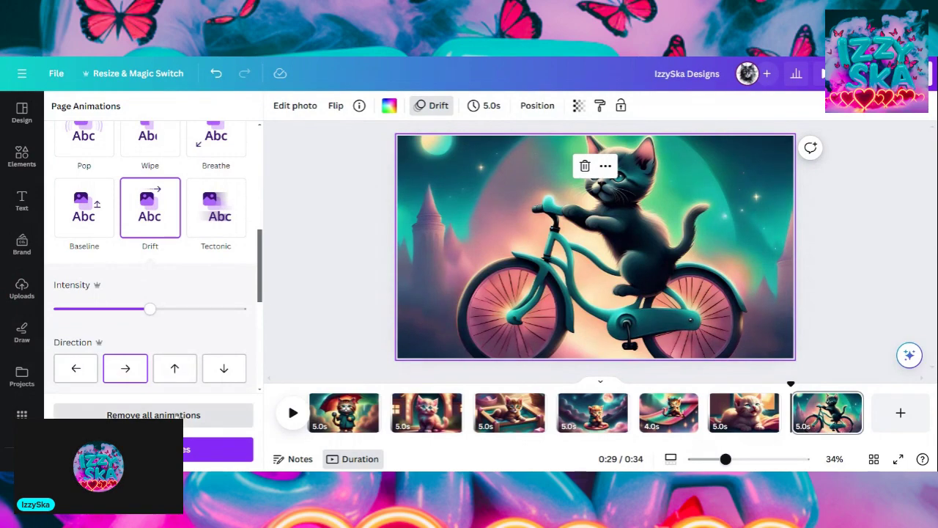
scroll(132, 203, "up", 5)
scroll(132, 202, "up", 2)
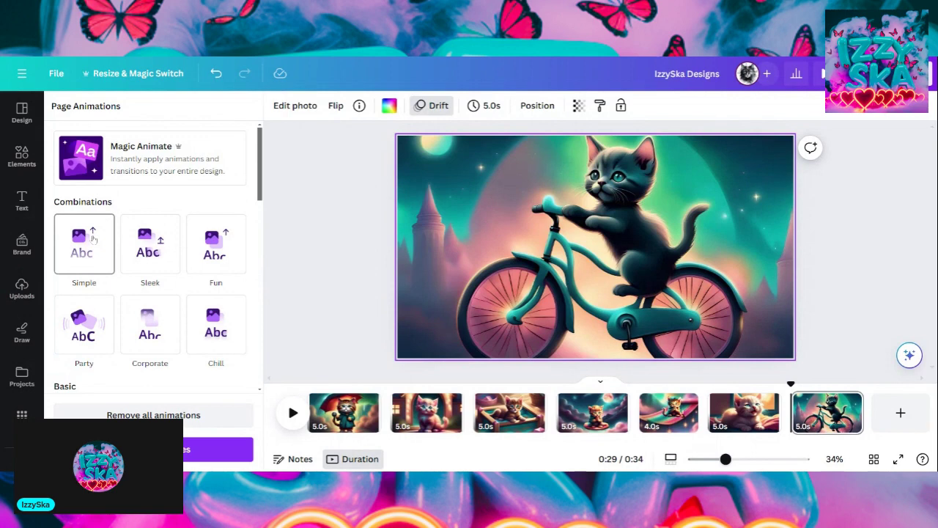
left_click_drag(261, 186, 255, 349)
left_click(154, 415)
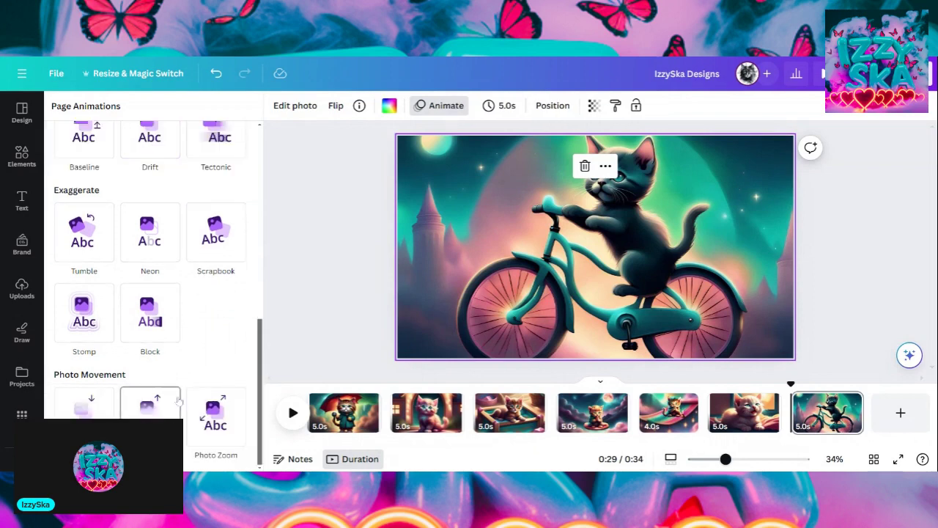
left_click(348, 227)
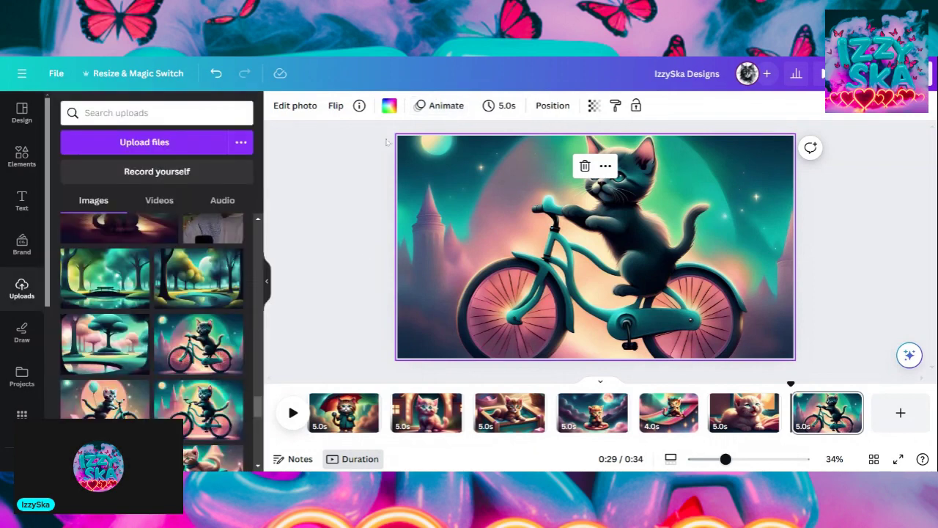
left_click(344, 411)
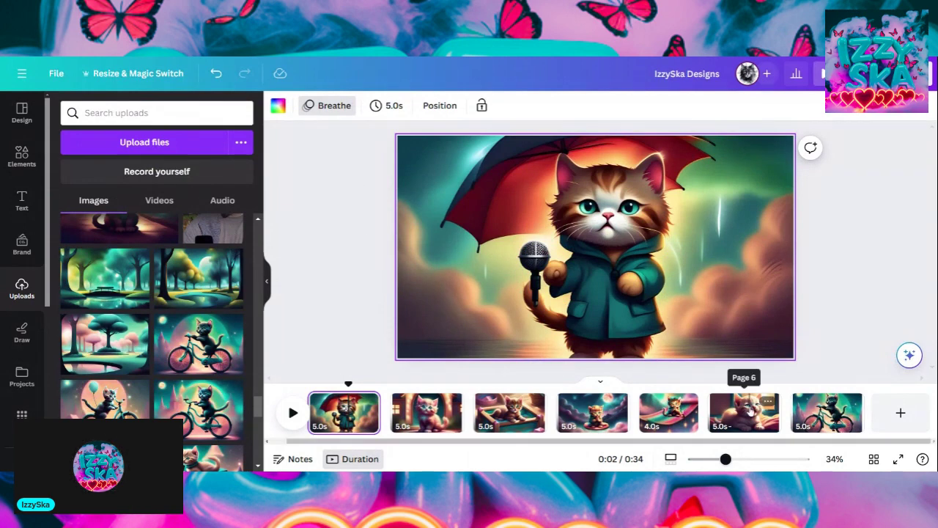
Show the Edit photo effects for the bike-kitten background on page 7.
left_click(827, 412)
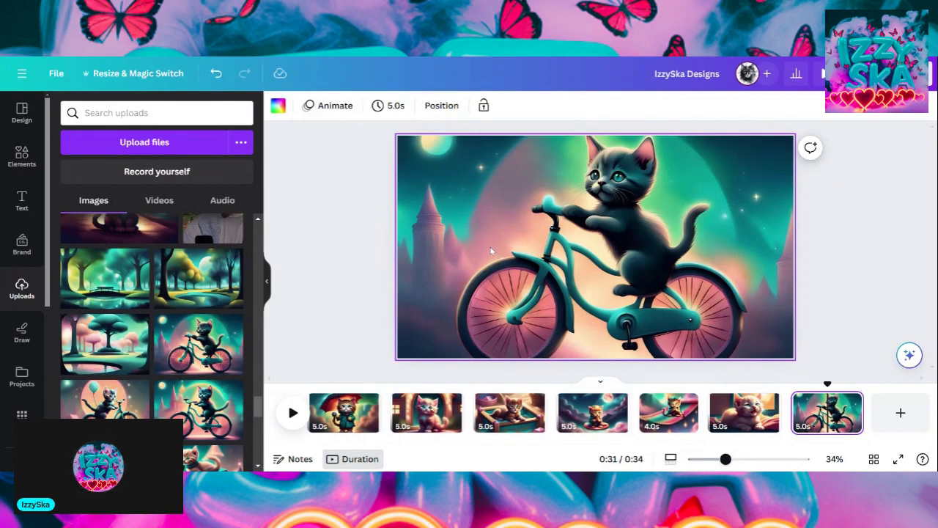
left_click(462, 246)
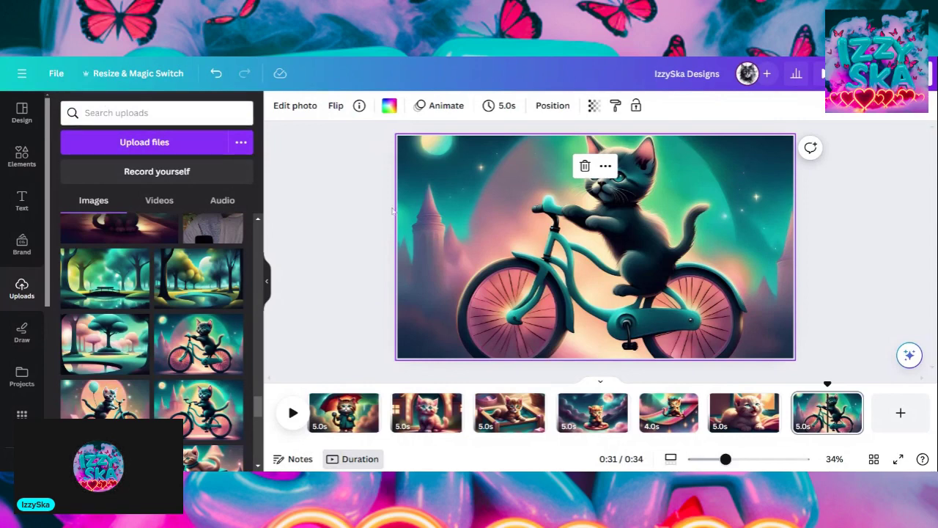
left_click(296, 108)
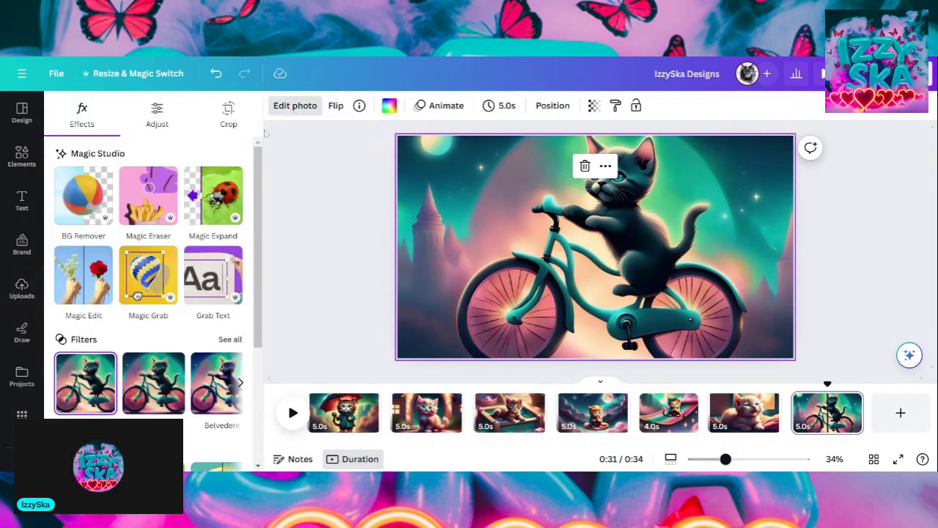
Remove the bike-kitten image's scenery with BG Remover and detach it from the page background.
left_click(100, 209)
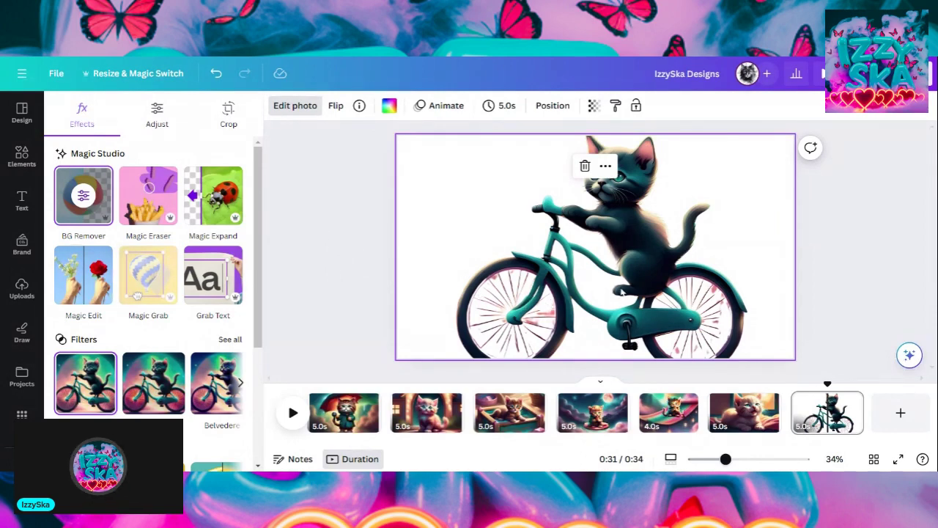
right_click(618, 242)
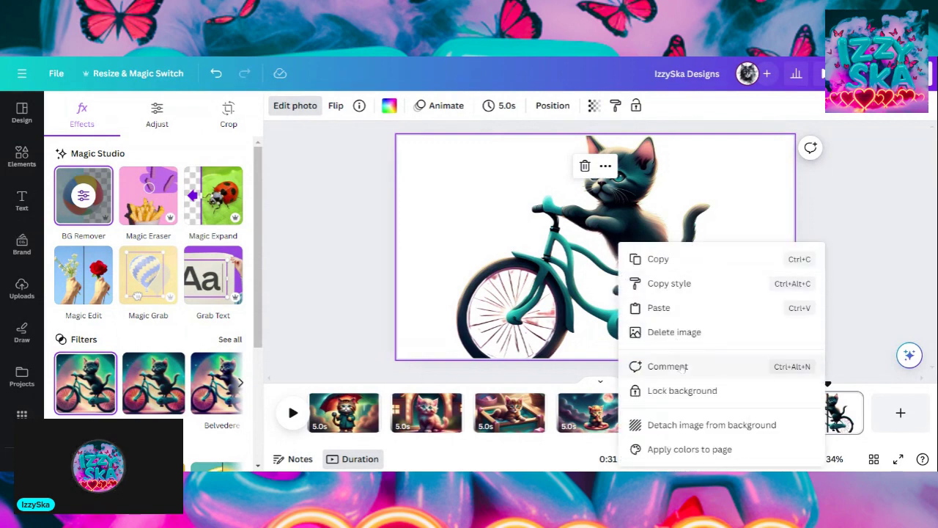
left_click(682, 430)
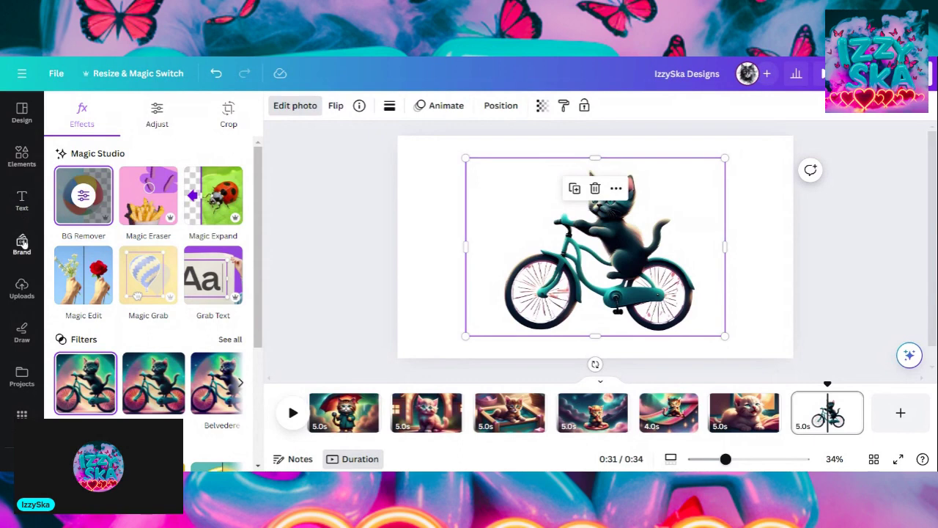
left_click(22, 290)
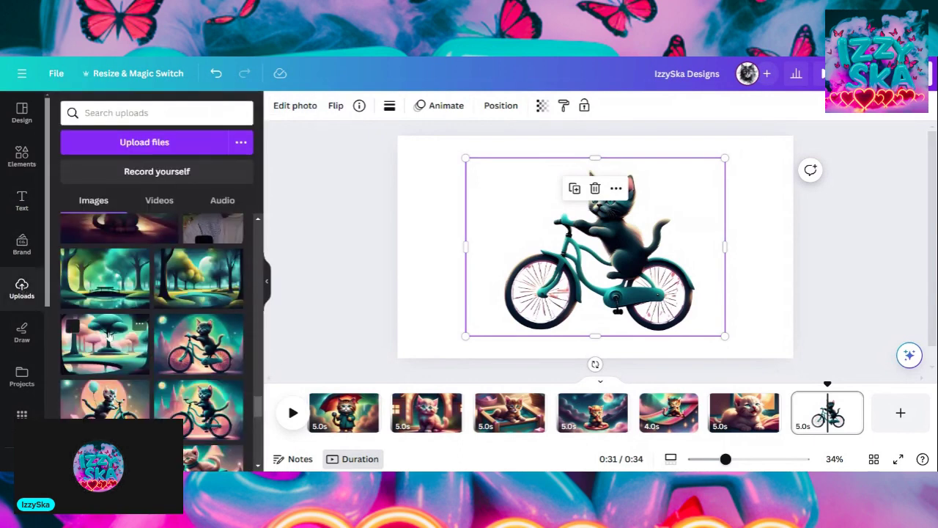
Drag the park-with-bridge upload onto page 7 and set it as the page background.
scroll(212, 293, "down", 2)
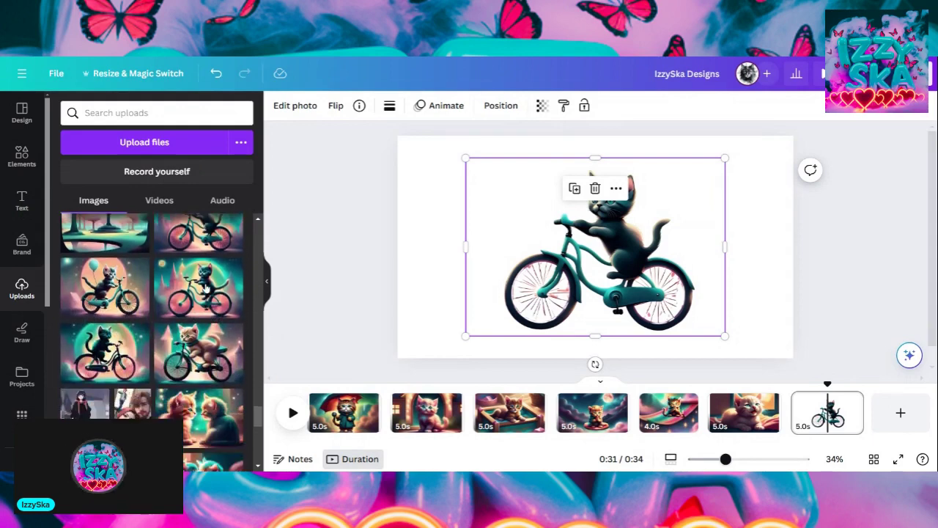
scroll(206, 288, "down", 2)
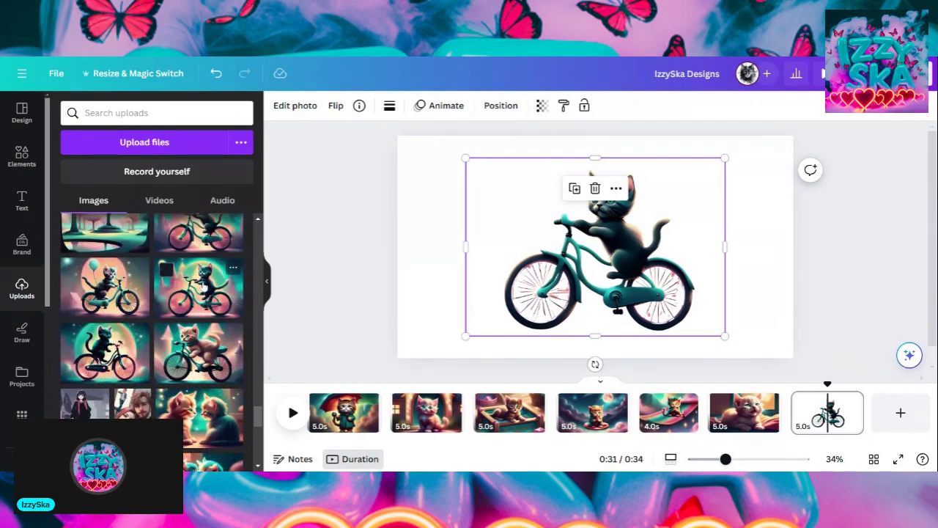
scroll(176, 304, "up", 3)
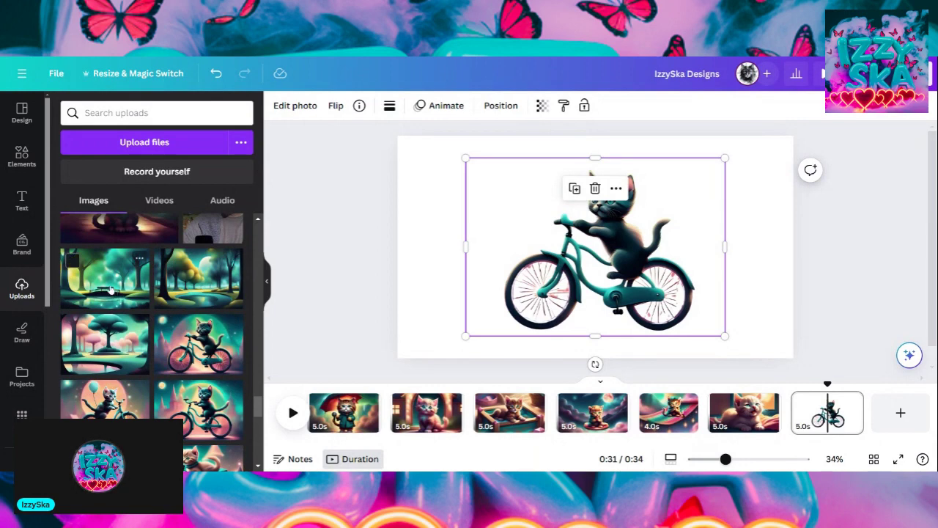
left_click_drag(110, 290, 444, 274)
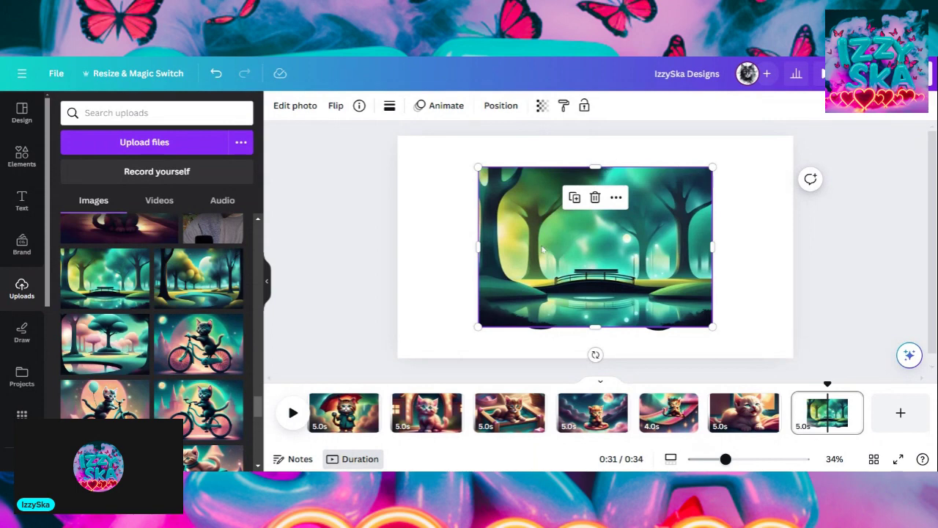
right_click(521, 260)
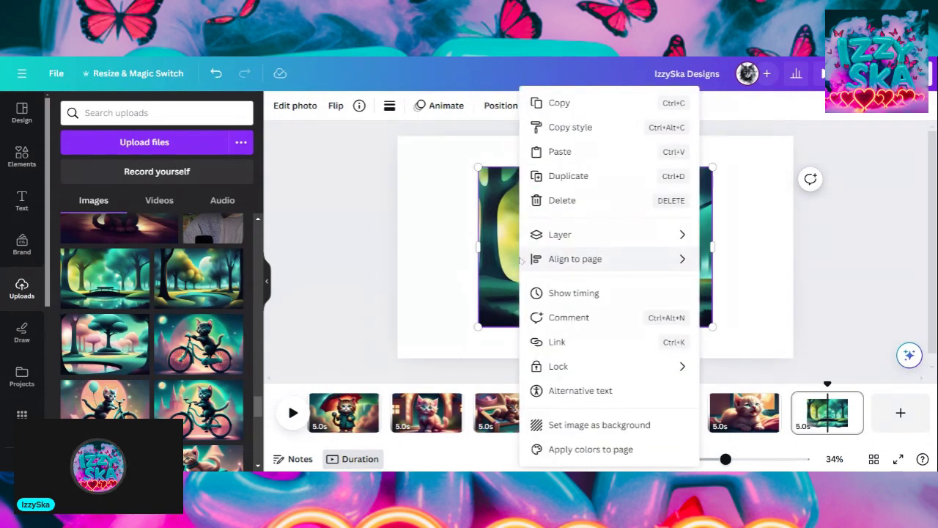
left_click(595, 424)
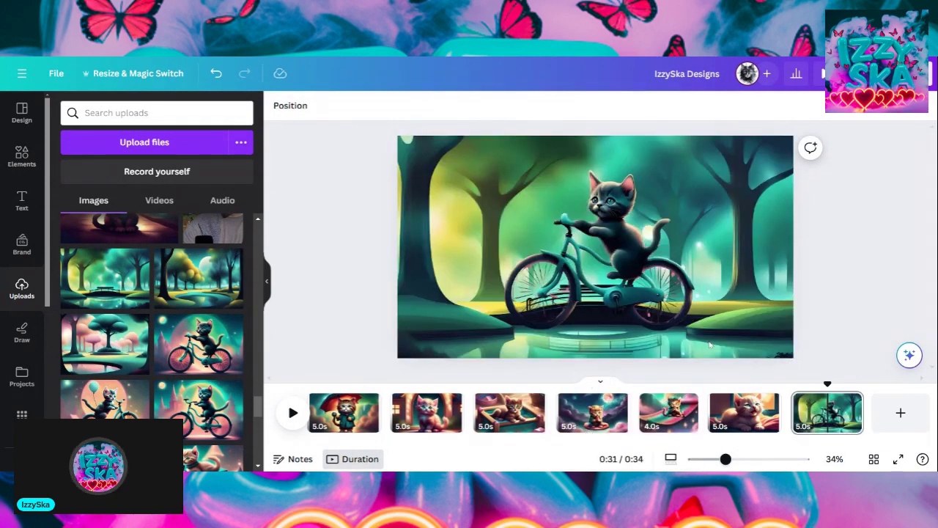
Shrink the cut-out bicycle kitten and centre it over the park bridge on page 7.
left_click(484, 313)
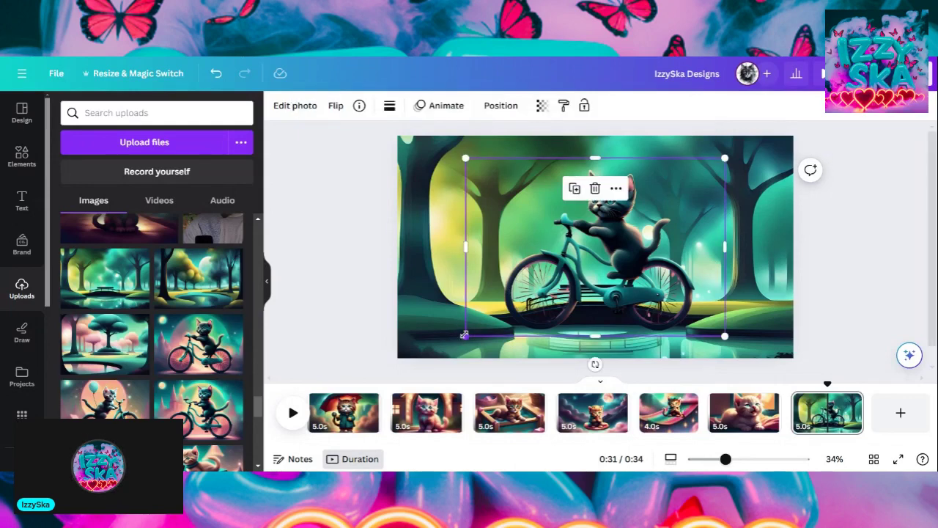
left_click_drag(465, 335, 509, 305)
left_click_drag(601, 301, 576, 294)
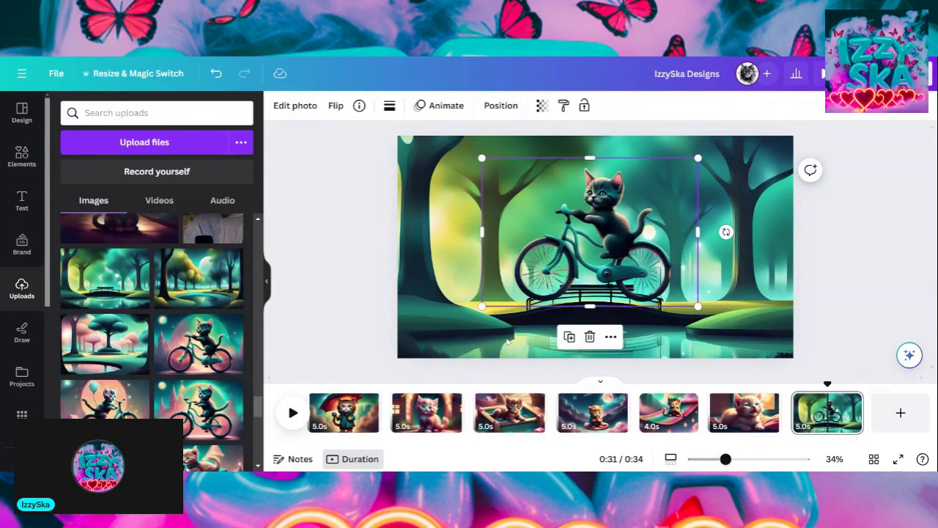
left_click(508, 340)
left_click(531, 299)
left_click_drag(482, 307, 558, 305)
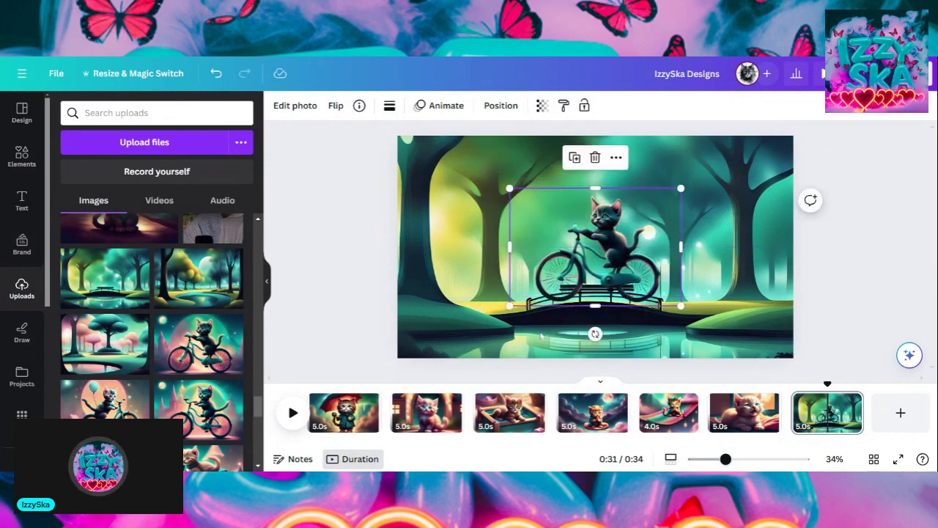
left_click_drag(602, 271, 599, 274)
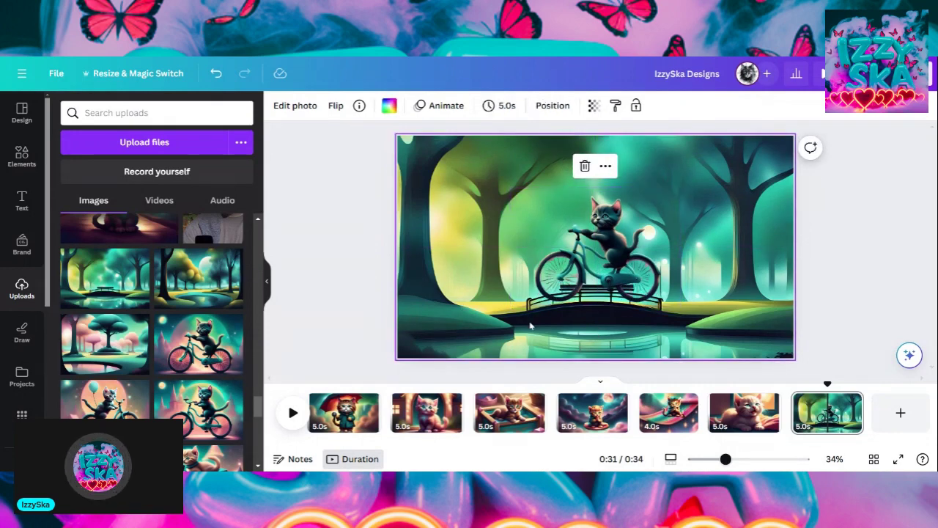
left_click_drag(531, 298, 534, 281)
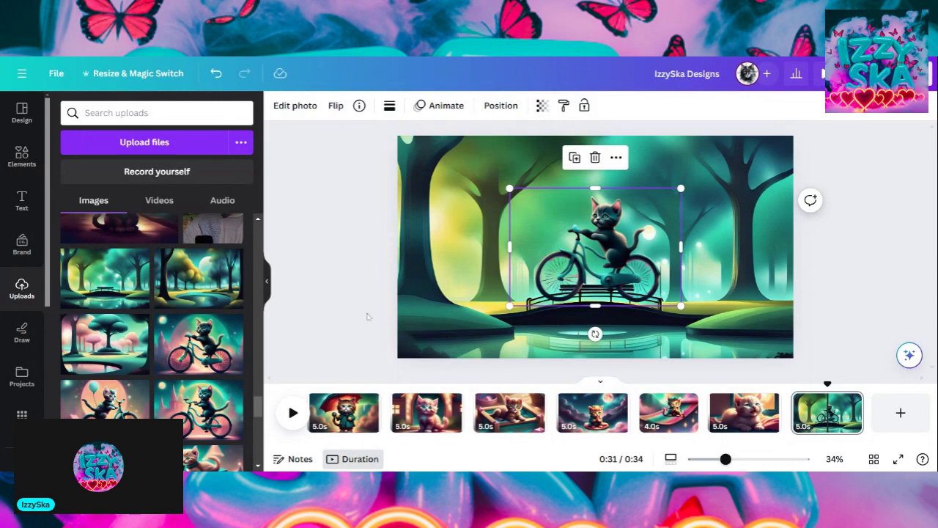
left_click(378, 312)
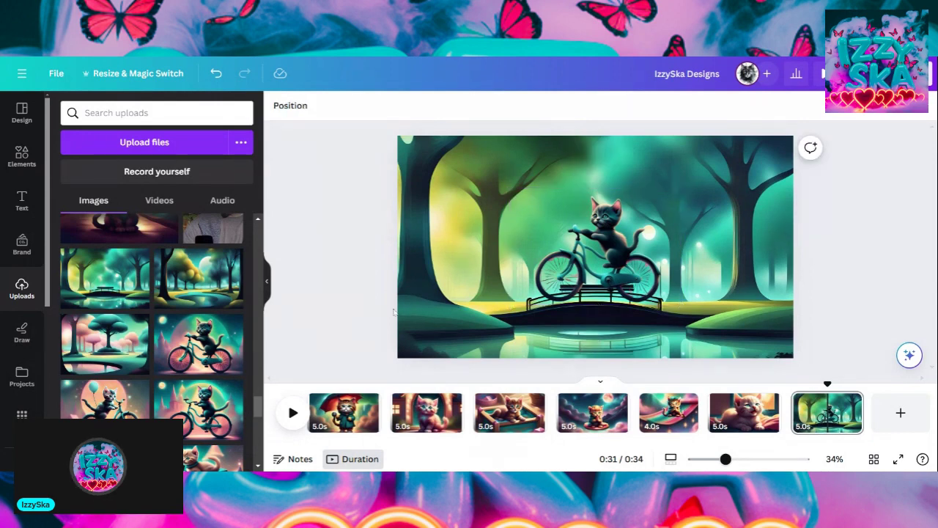
left_click(583, 282)
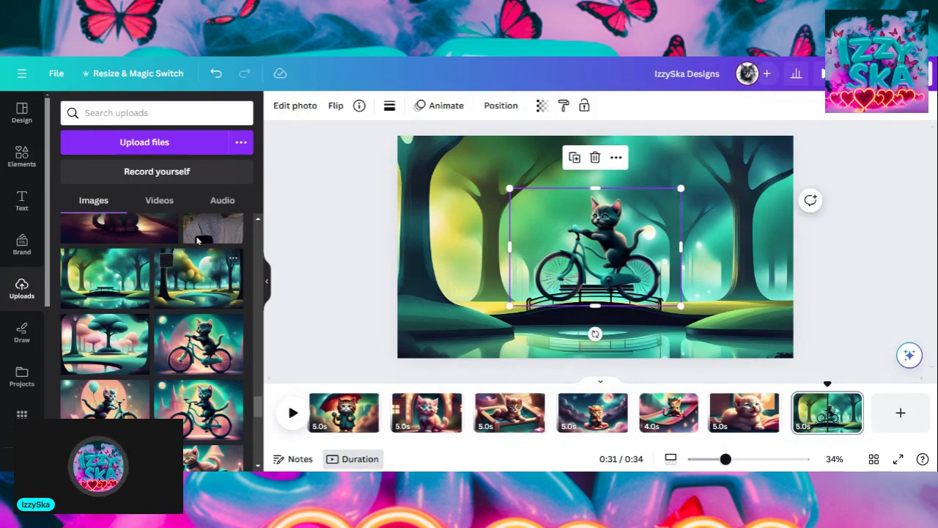
left_click(442, 105)
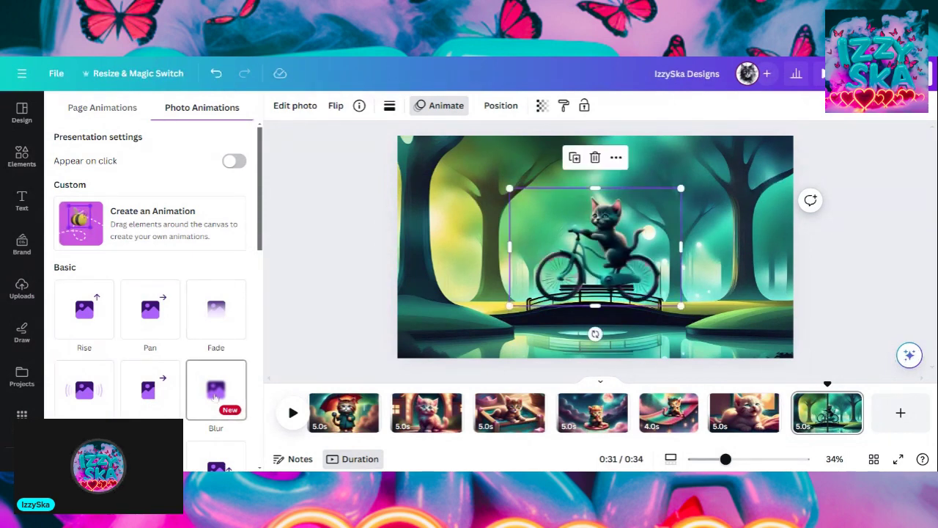
Apply a Drift photo animation to the bicycle kitten, with its direction set to the left.
scroll(215, 396, "down", 3)
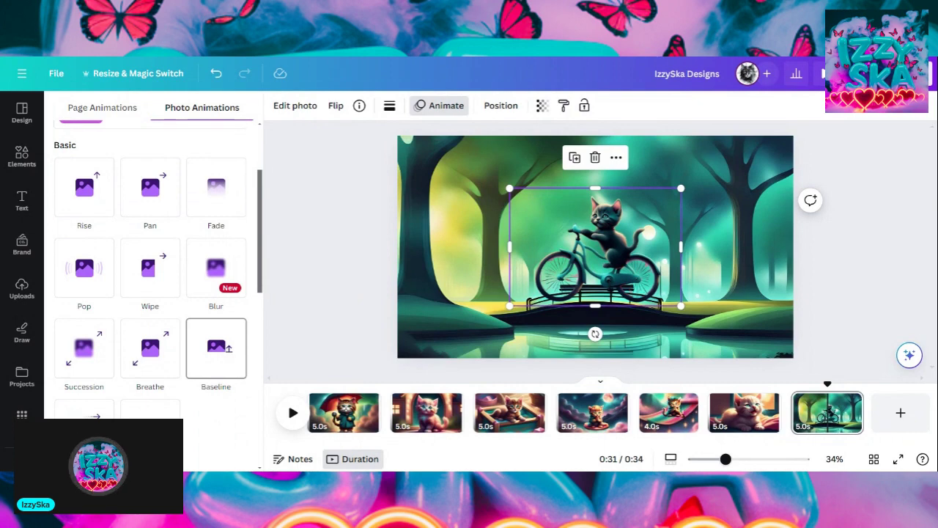
scroll(228, 352, "down", 4)
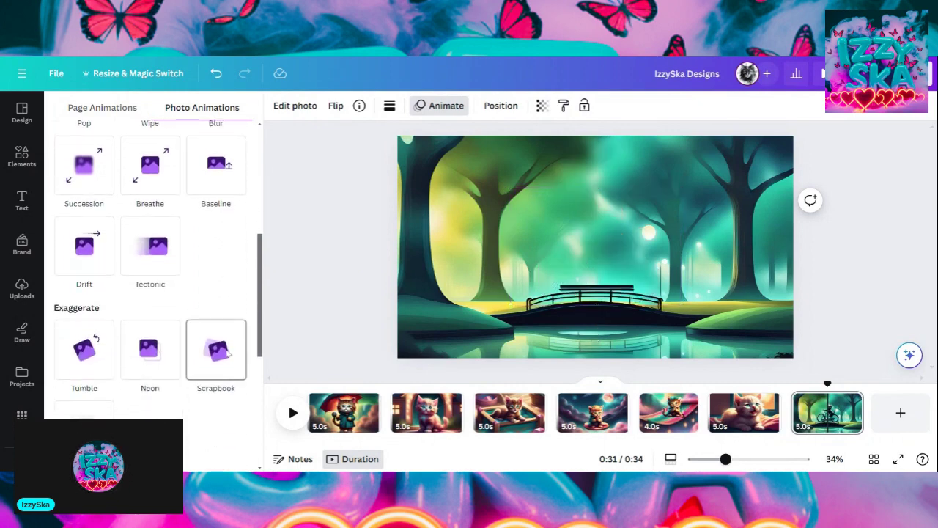
scroll(206, 277, "up", 1)
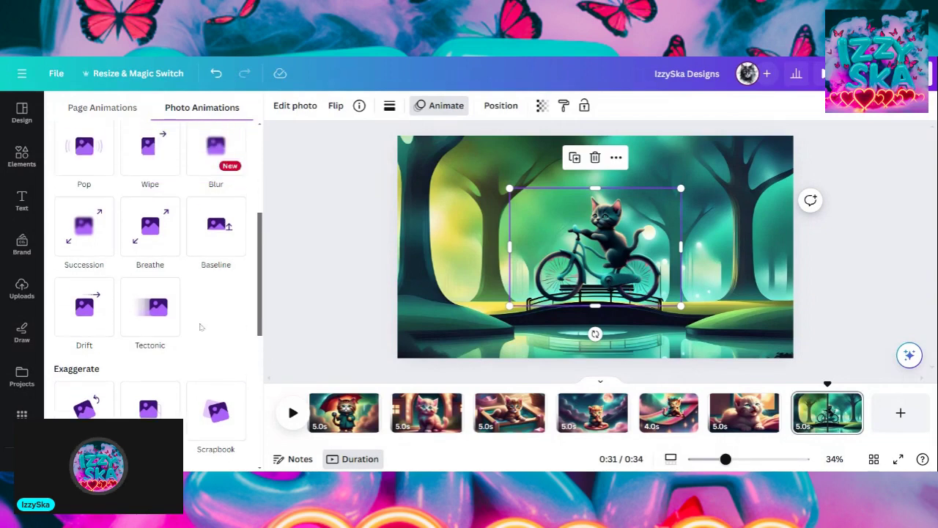
scroll(188, 333, "up", 1)
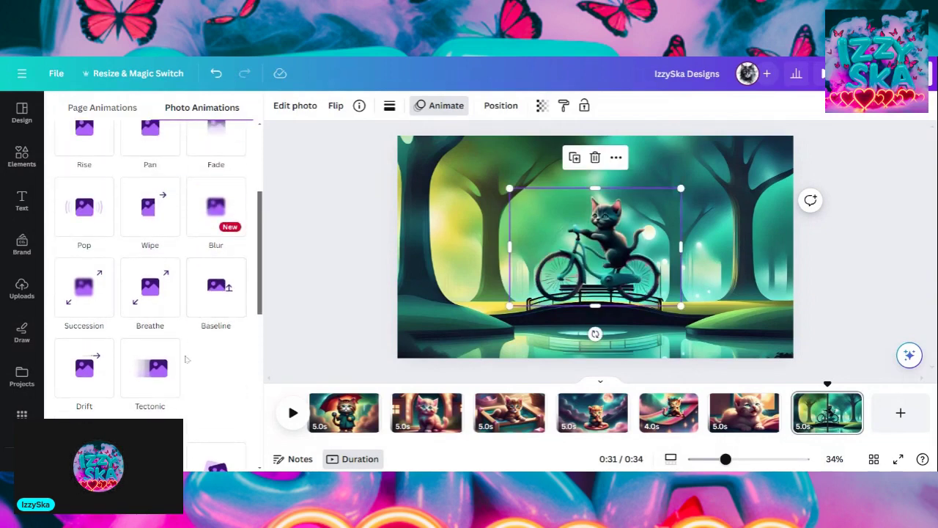
scroll(185, 359, "up", 2)
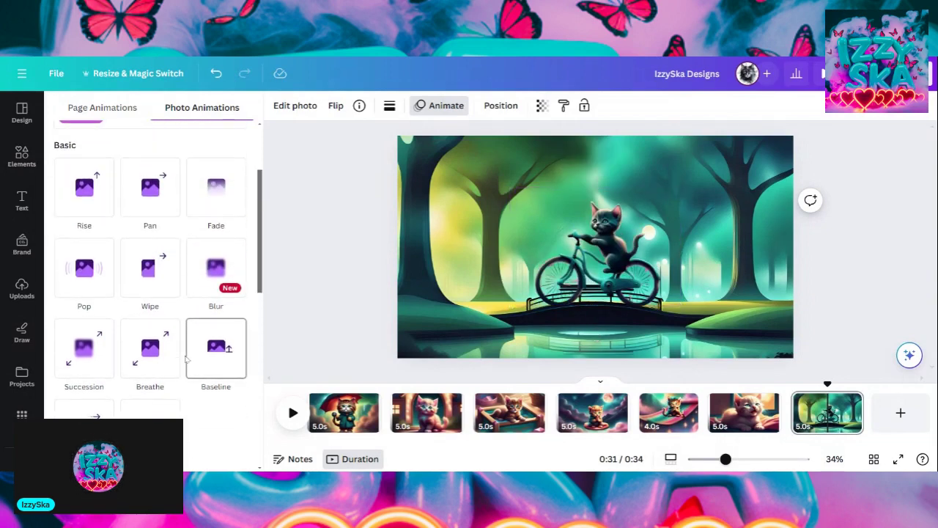
scroll(186, 359, "up", 1)
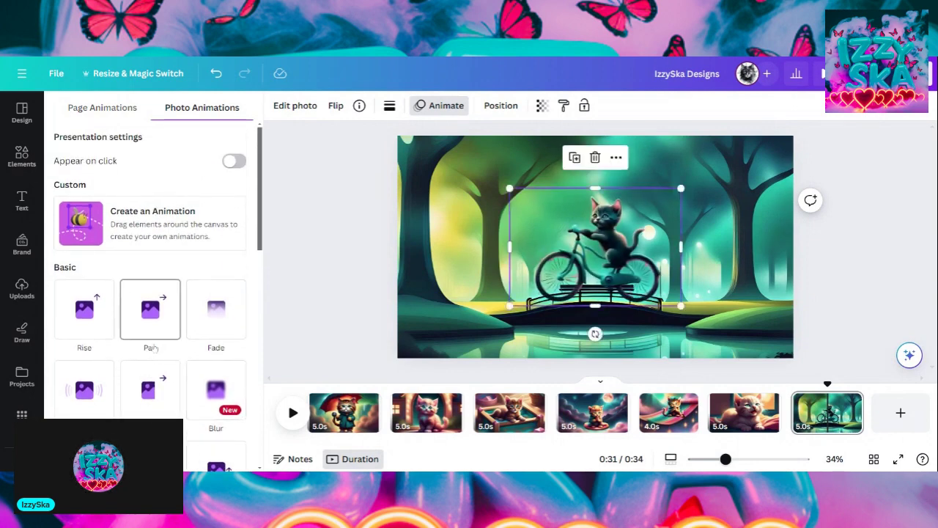
scroll(155, 349, "down", 1)
scroll(155, 348, "down", 1)
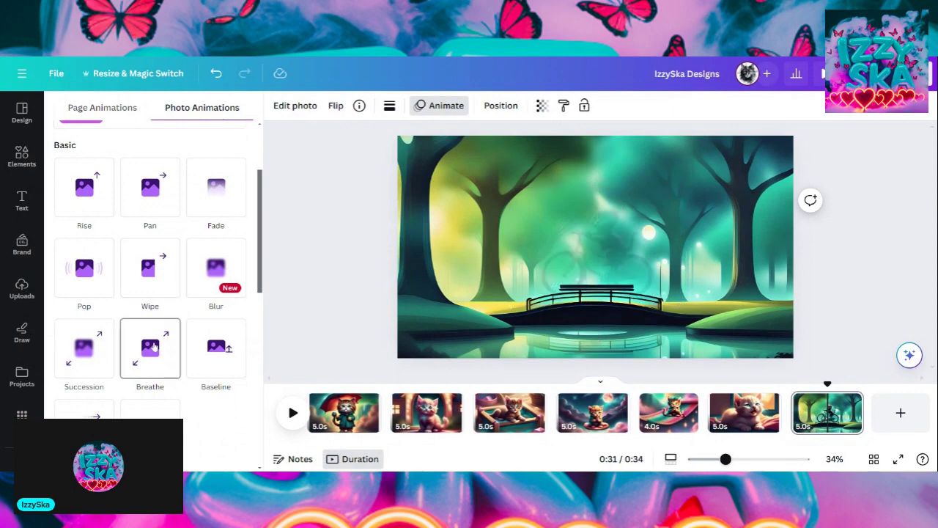
scroll(153, 348, "down", 1)
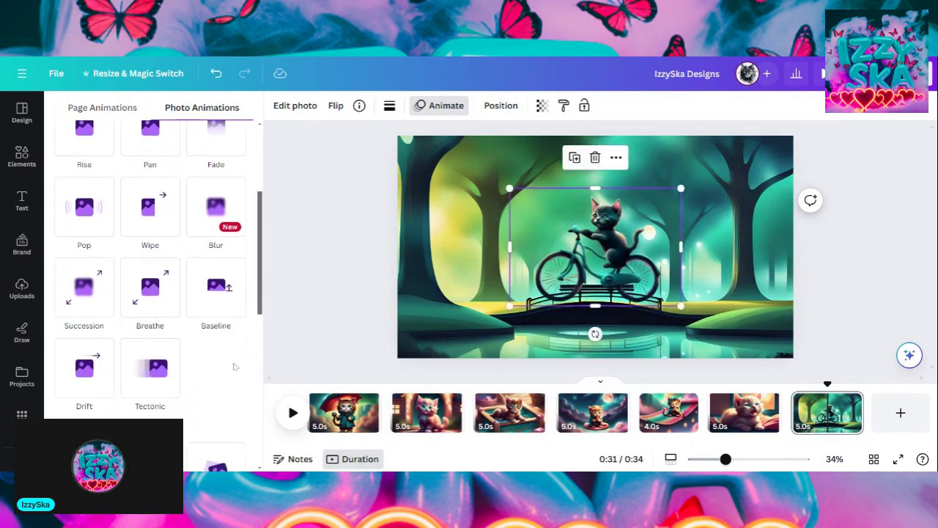
left_click(79, 373)
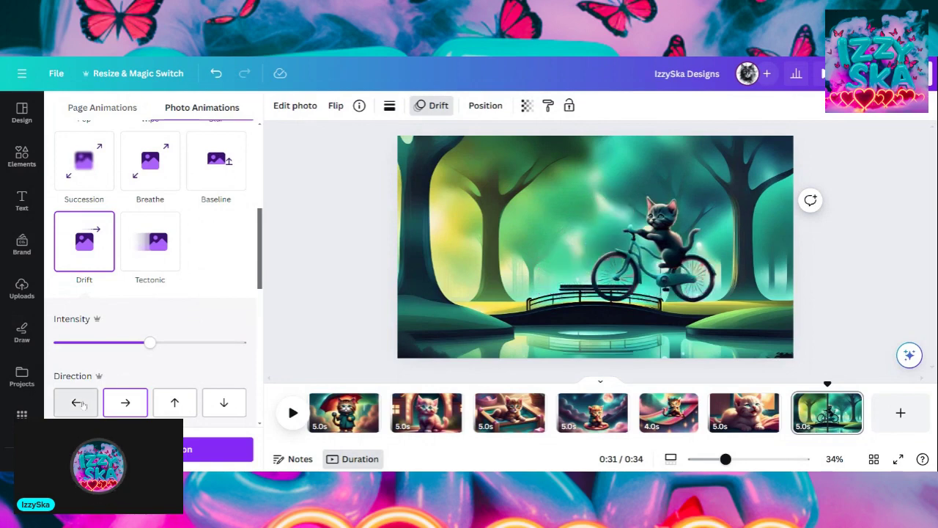
left_click(77, 404)
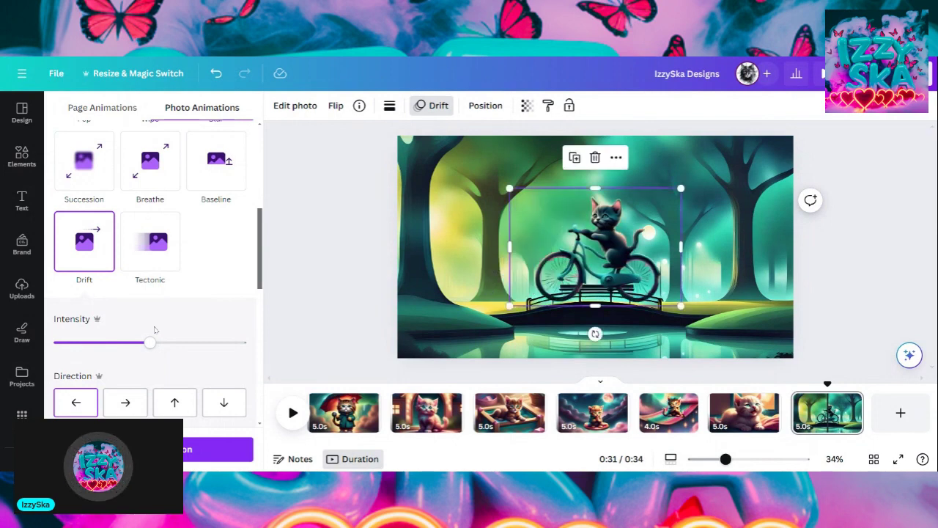
left_click(355, 317)
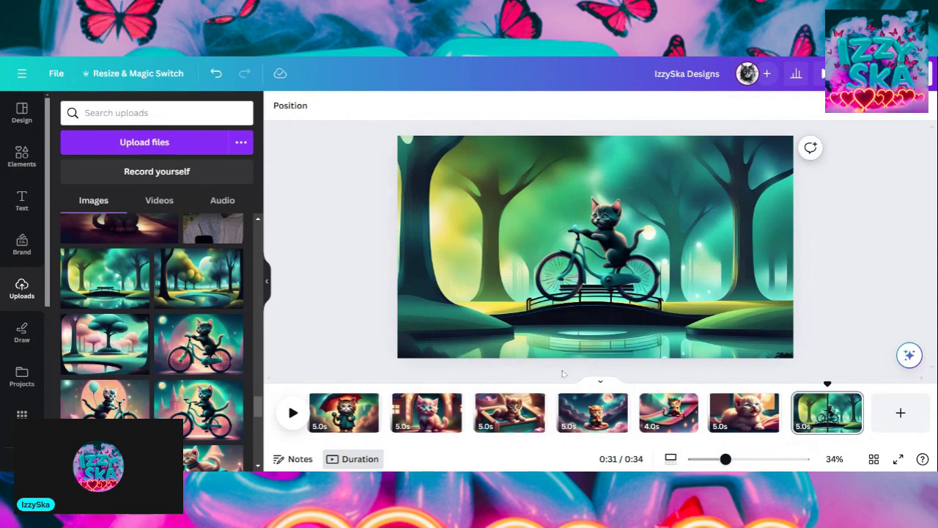
left_click(748, 412)
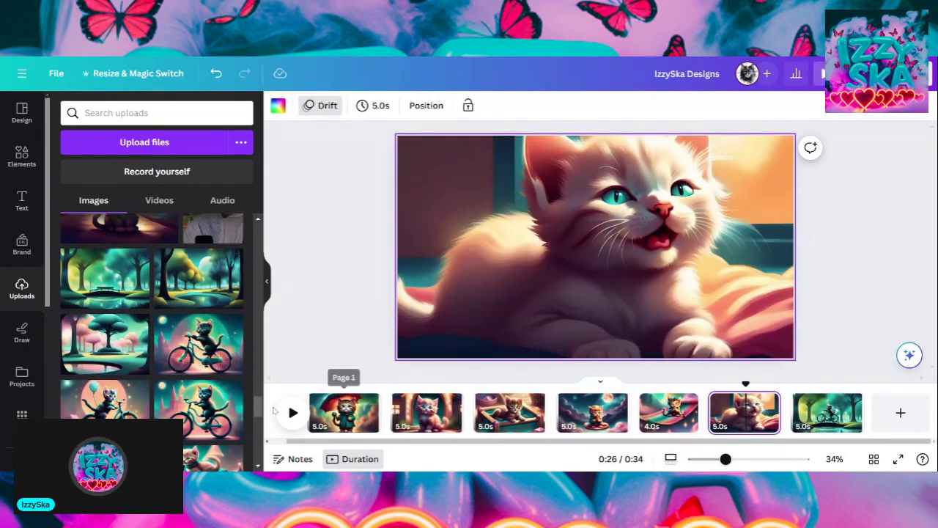
left_click(293, 413)
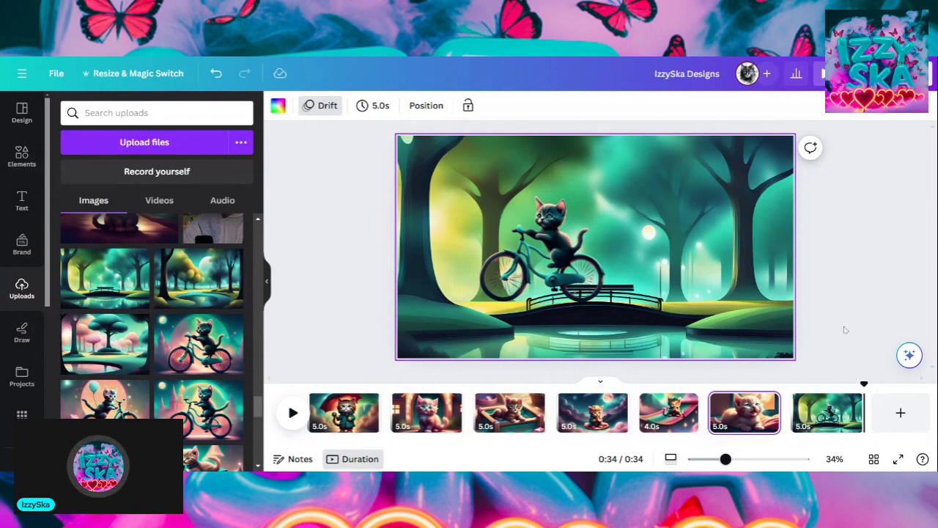
Add an eighth page with the two-kittens-touching-noses upload as its full background.
left_click(901, 414)
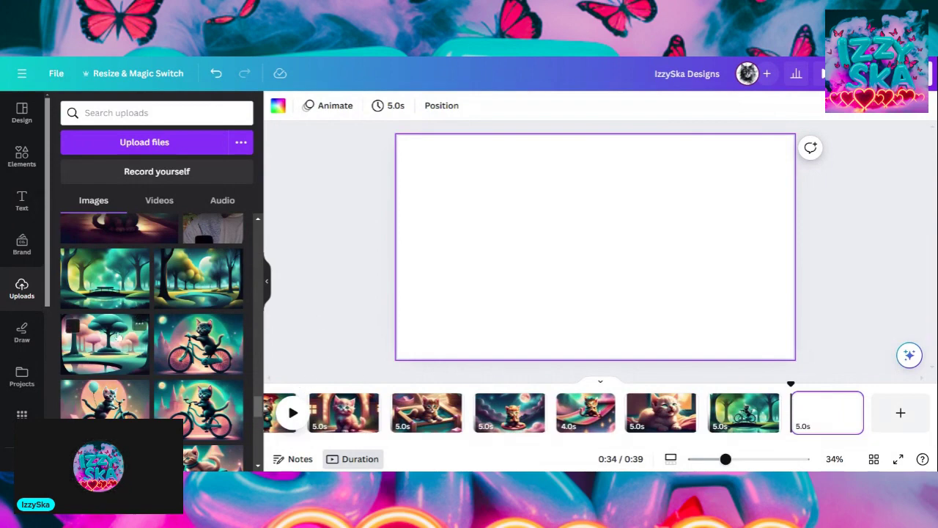
scroll(167, 337, "down", 3)
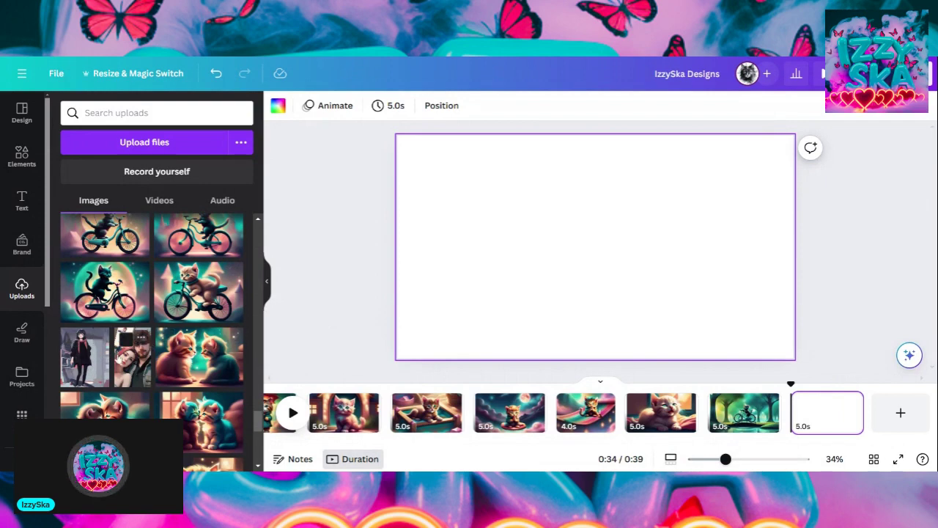
scroll(159, 352, "down", 2)
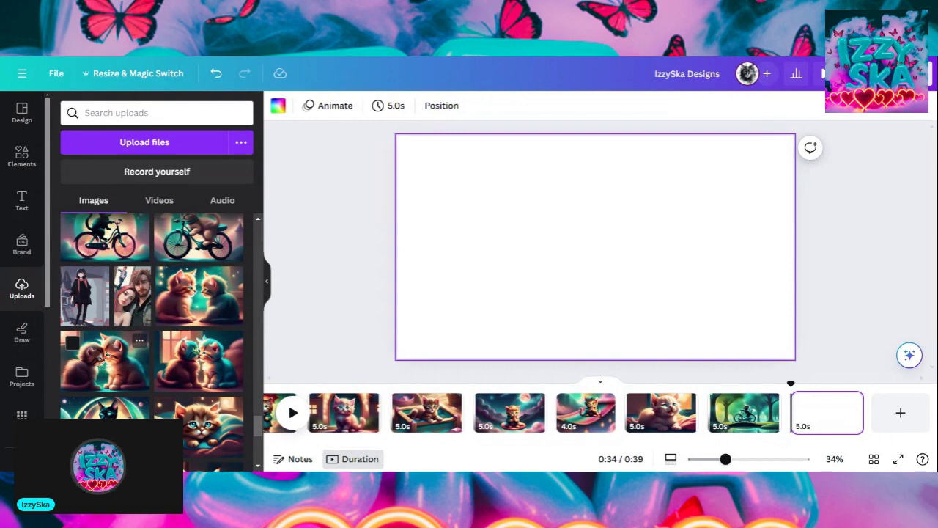
left_click(103, 366)
right_click(581, 277)
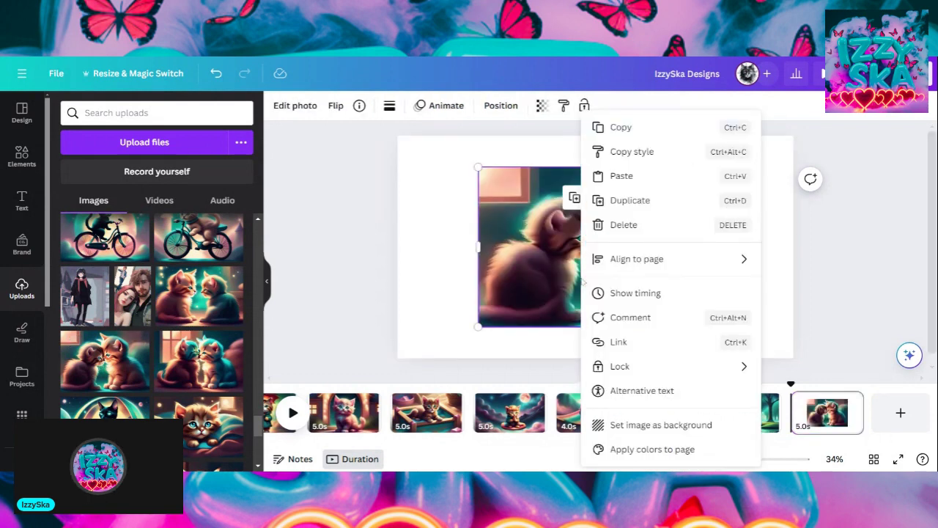
left_click(620, 424)
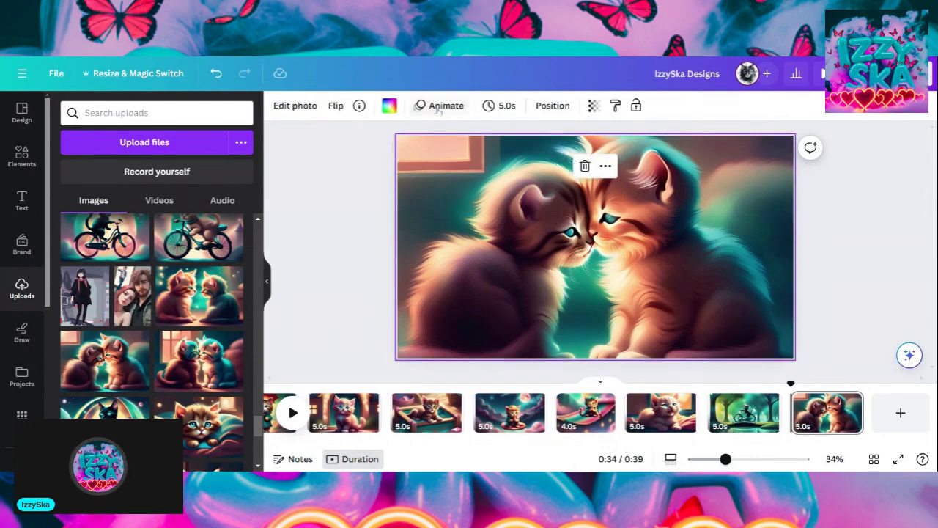
Bring up the page animation choices for the two-kittens page and scroll through them.
left_click(444, 110)
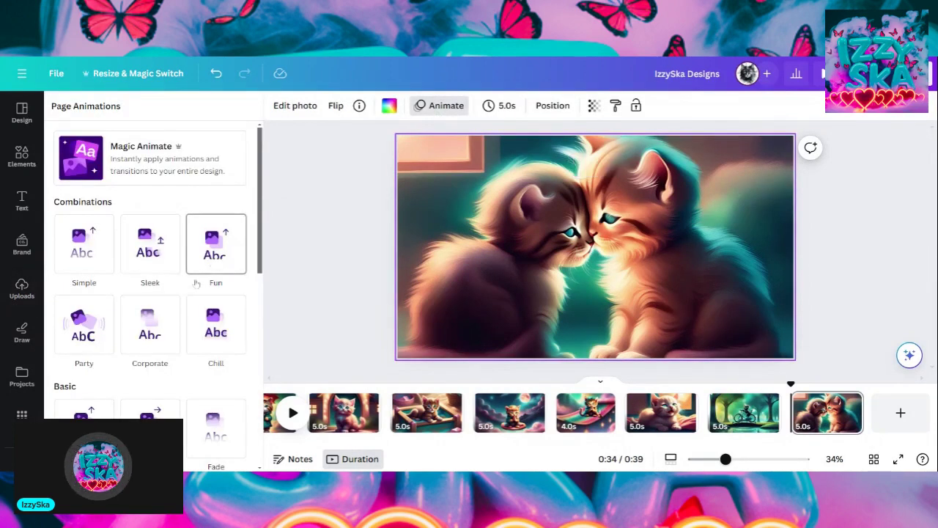
scroll(196, 284, "down", 2)
scroll(179, 320, "down", 1)
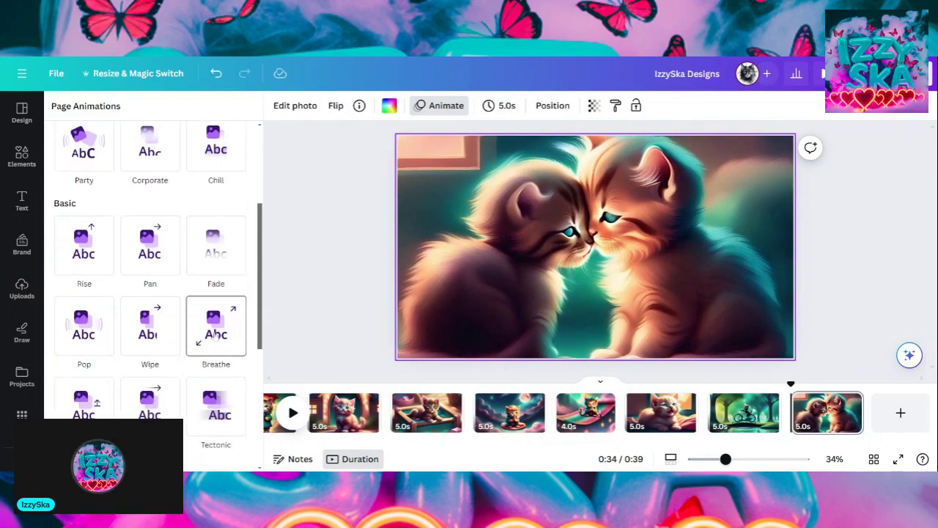
Give the two-kittens page a Breathe animation and add a blank ninth page.
left_click(215, 334)
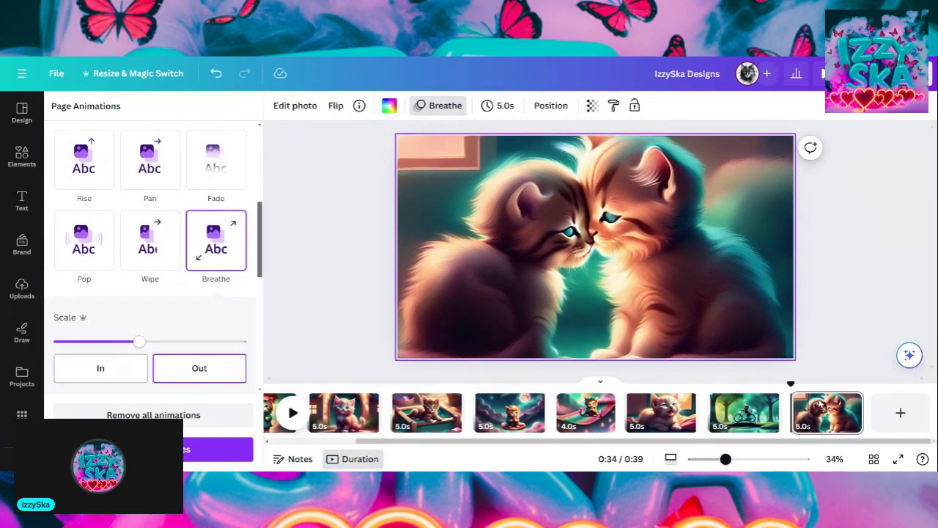
left_click(901, 412)
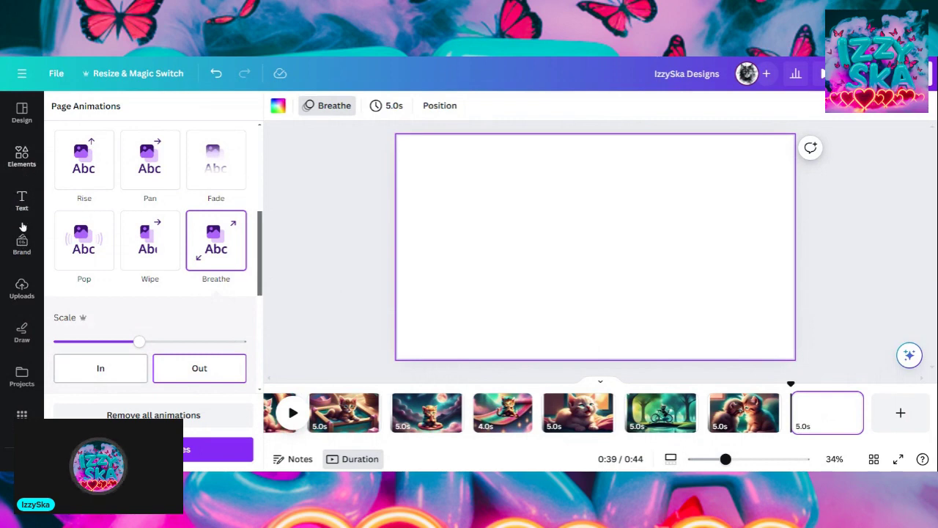
left_click(22, 293)
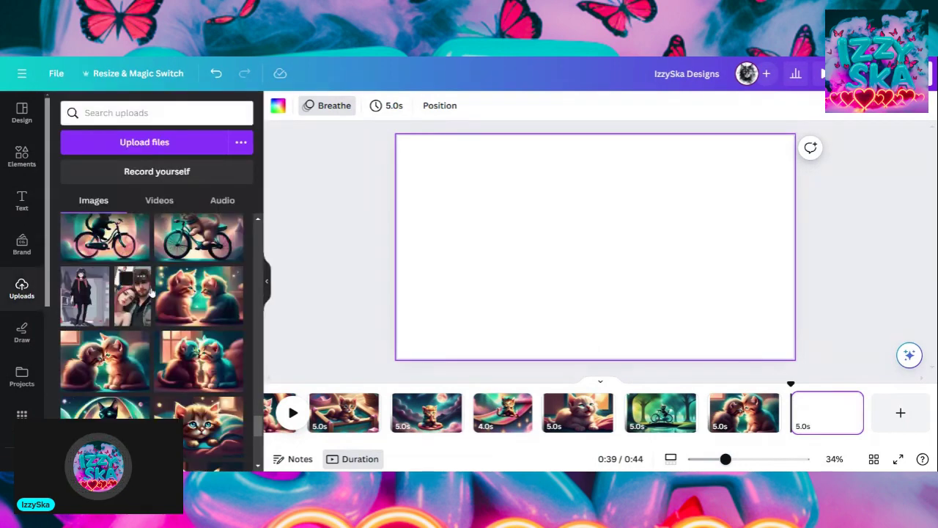
Place the tuxedo-cat-in-a-bubble upload on the ninth page.
scroll(156, 294, "down", 5)
scroll(155, 294, "down", 4)
scroll(110, 256, "up", 2)
left_click(110, 256)
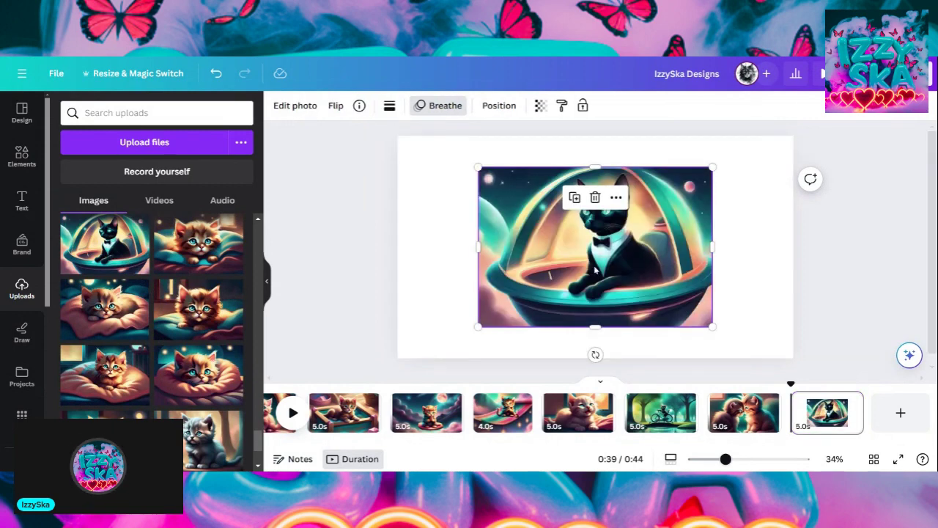
right_click(550, 276)
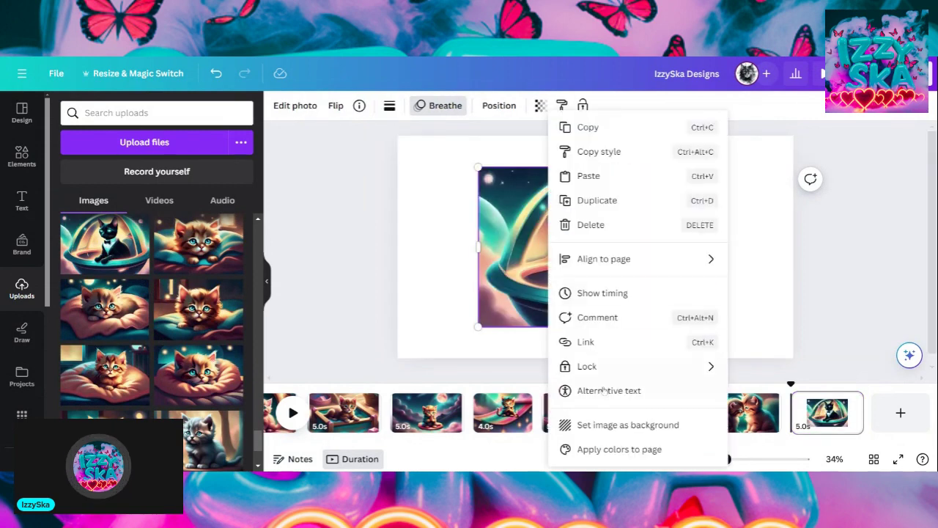
left_click(489, 286)
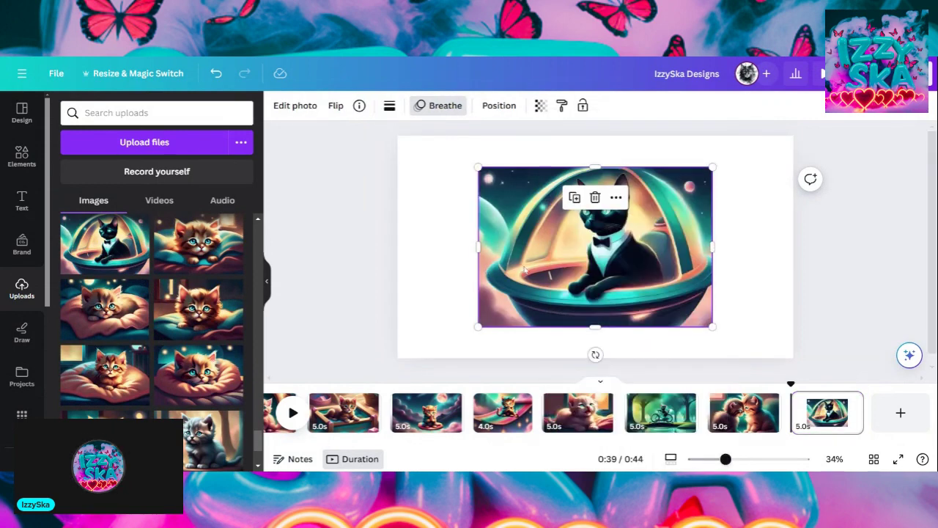
left_click(297, 108)
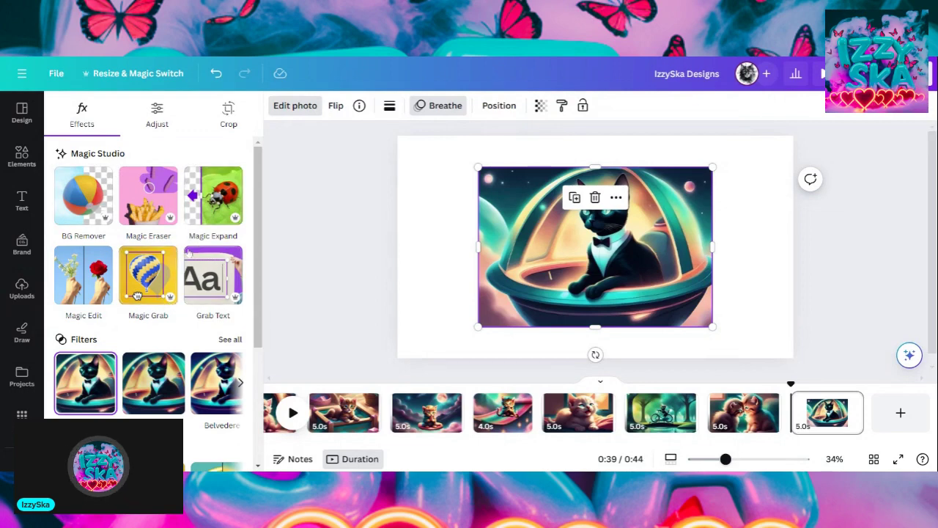
left_click(297, 106)
Flip the tuxedo cat photo horizontally and make it the page background.
left_click(336, 106)
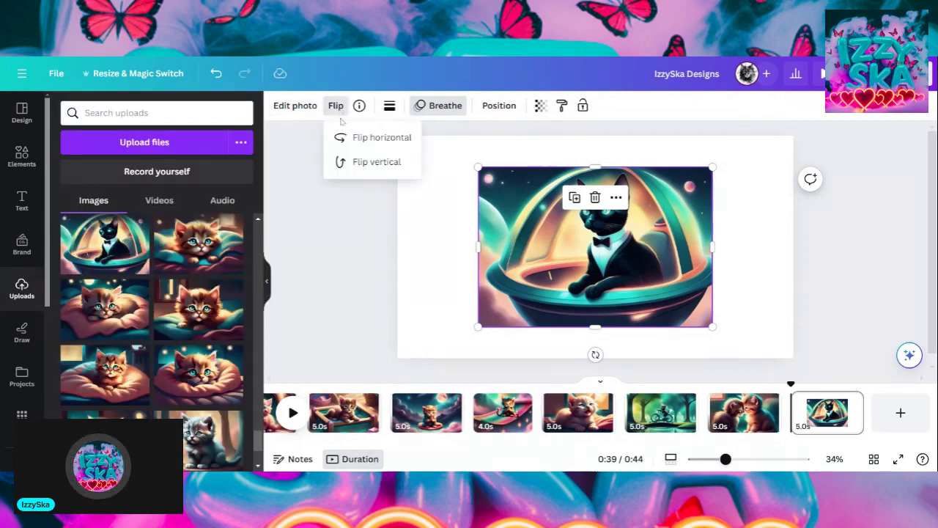
left_click(369, 139)
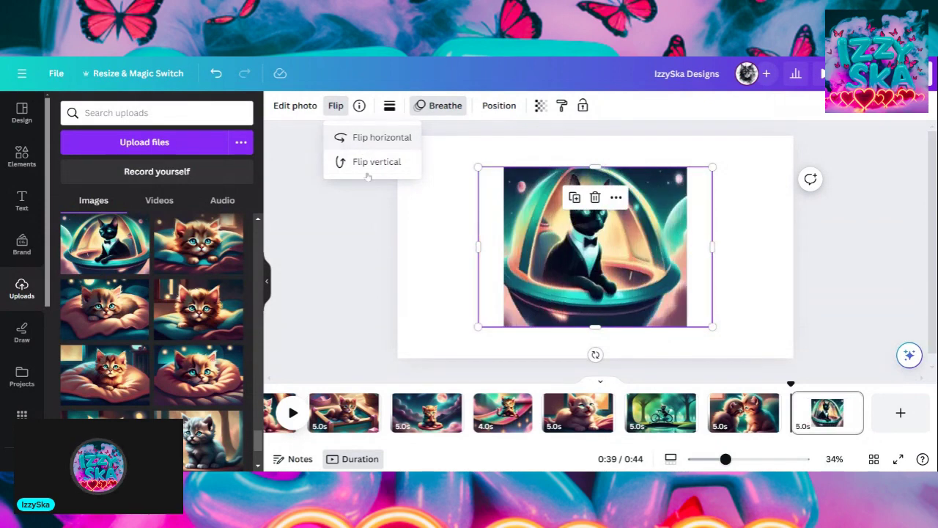
left_click(355, 285)
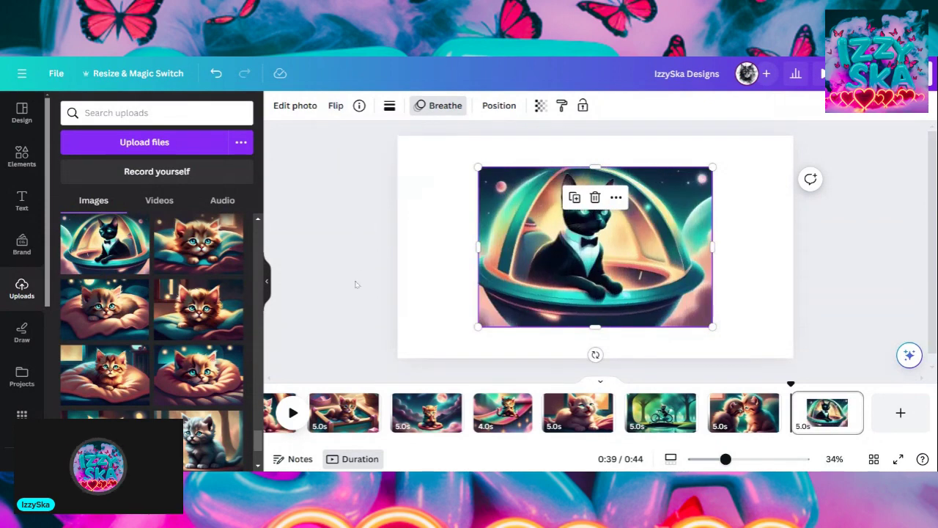
right_click(557, 275)
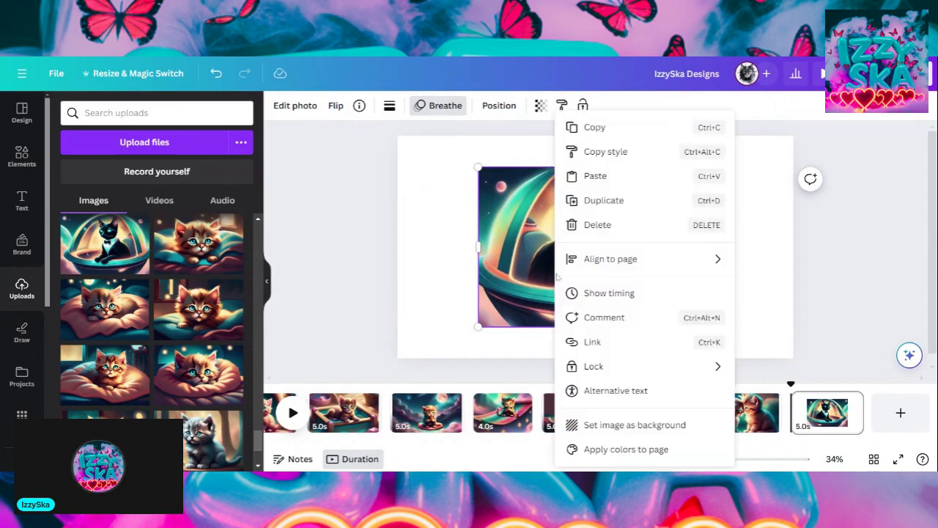
left_click(607, 428)
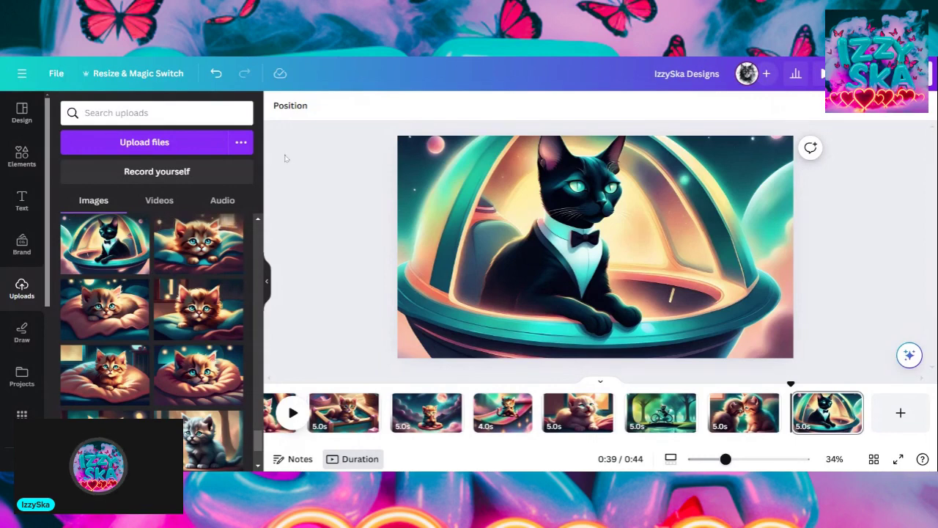
Remove all page animations from the tuxedo-cat background page.
left_click(488, 250)
left_click(439, 106)
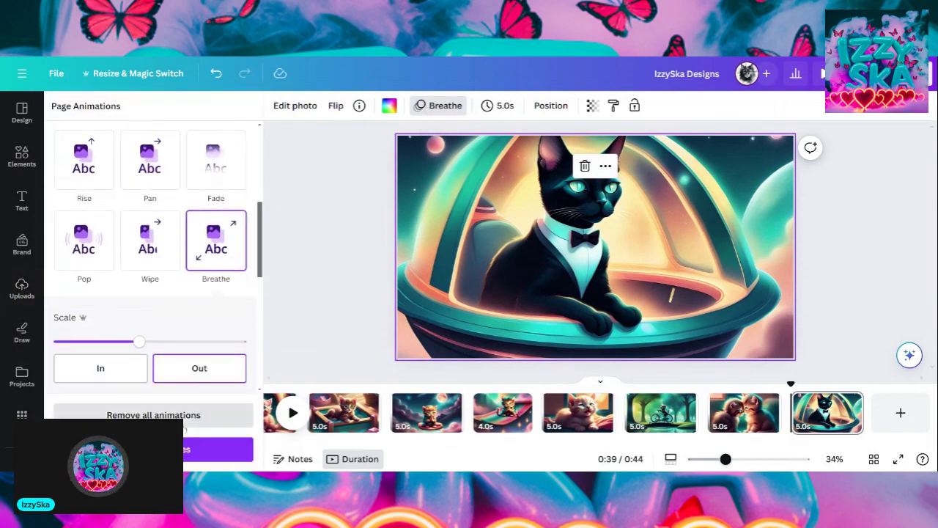
left_click_drag(260, 265, 260, 232)
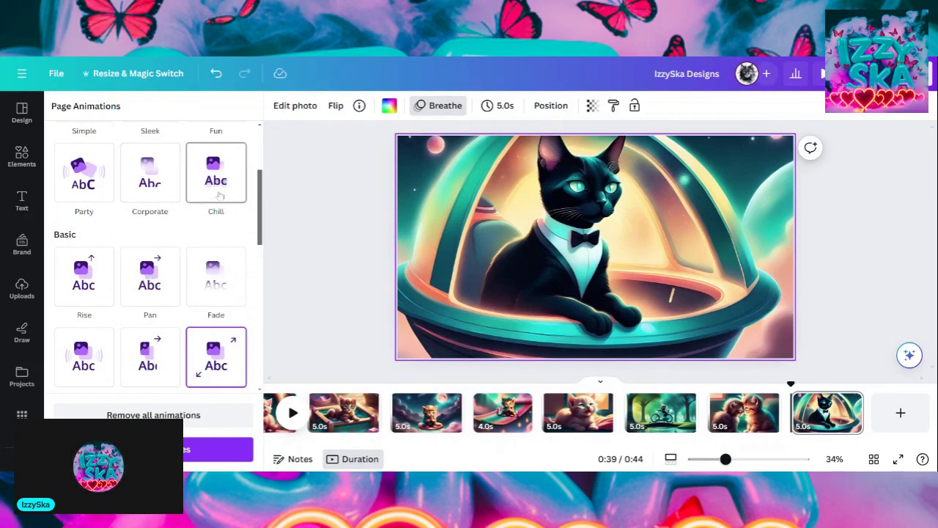
left_click(176, 415)
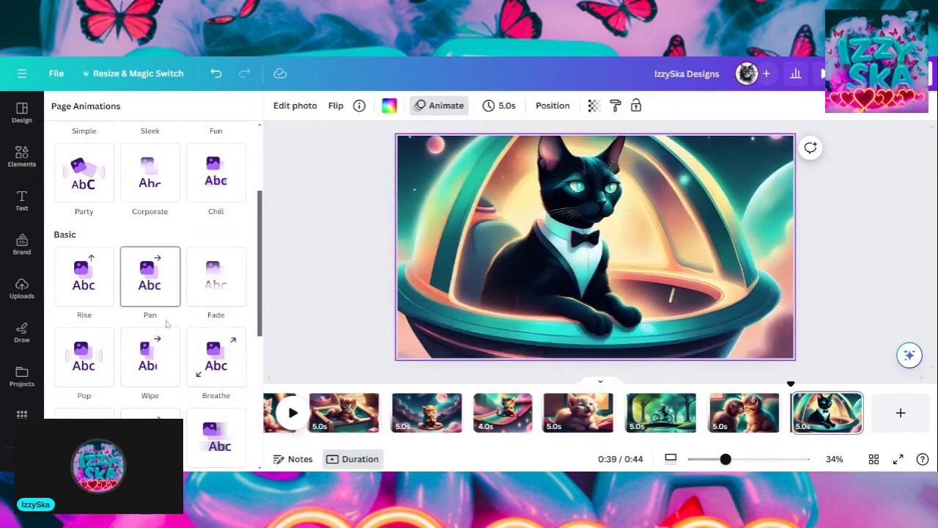
Browse the Page Animations list for the tuxedo-cat page.
scroll(167, 325, "up", 3)
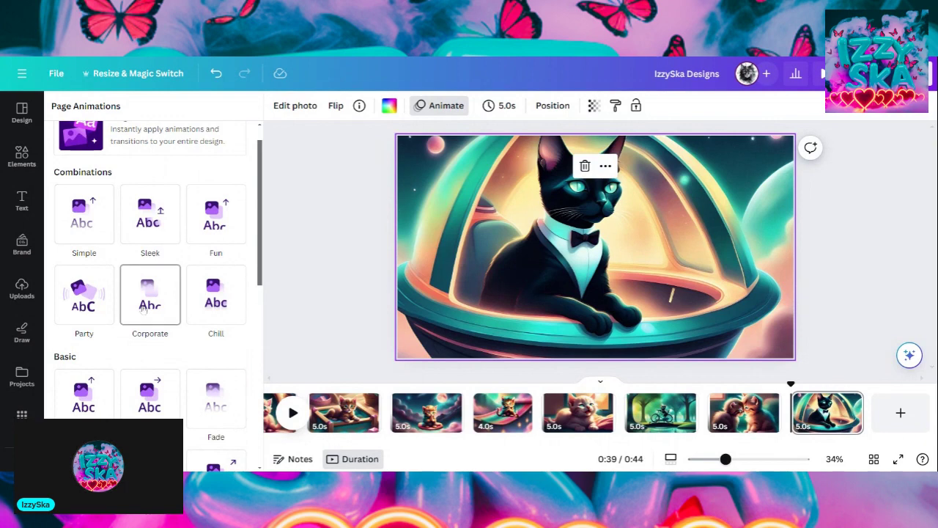
scroll(148, 304, "down", 2)
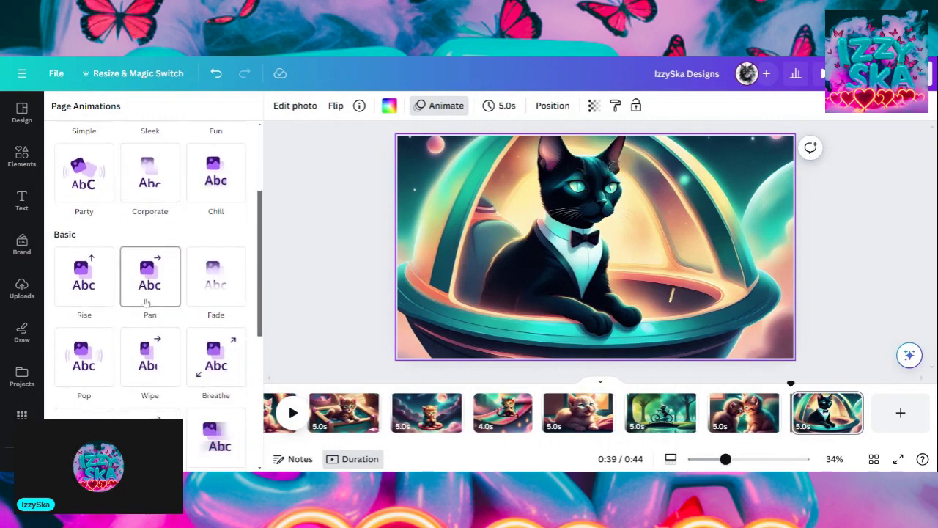
scroll(150, 365, "down", 1)
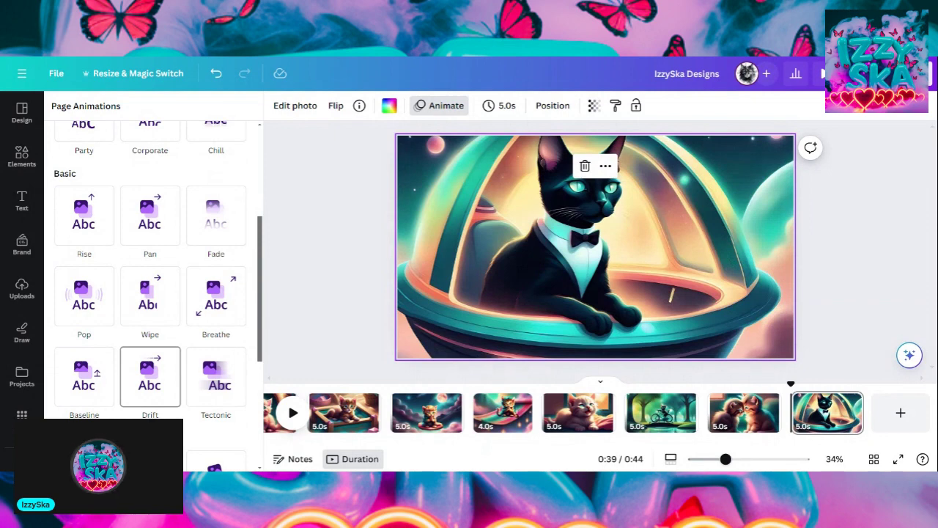
scroll(150, 374, "down", 3)
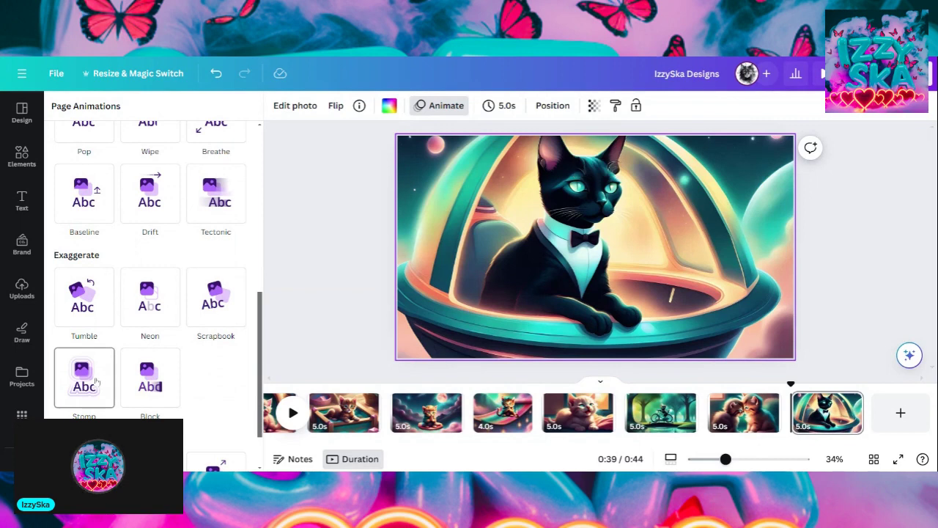
scroll(84, 378, "down", 1)
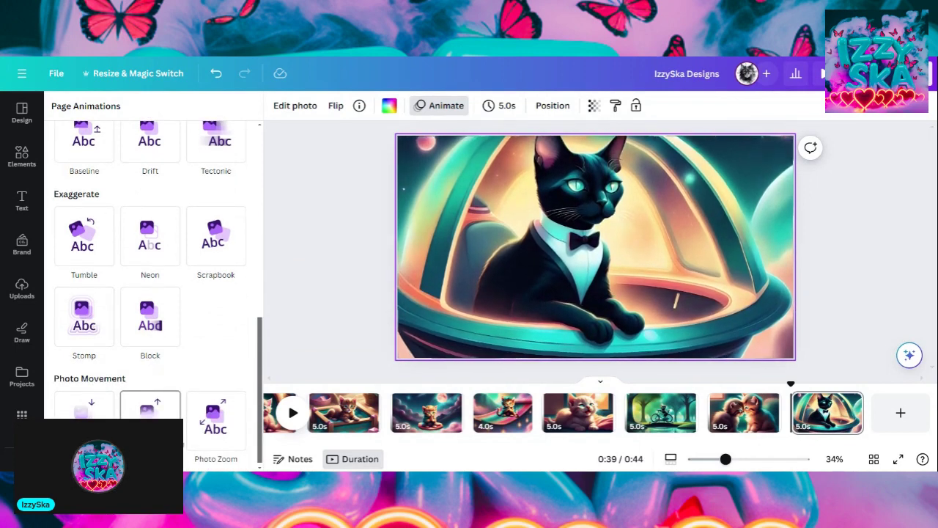
scroll(150, 411, "down", 1)
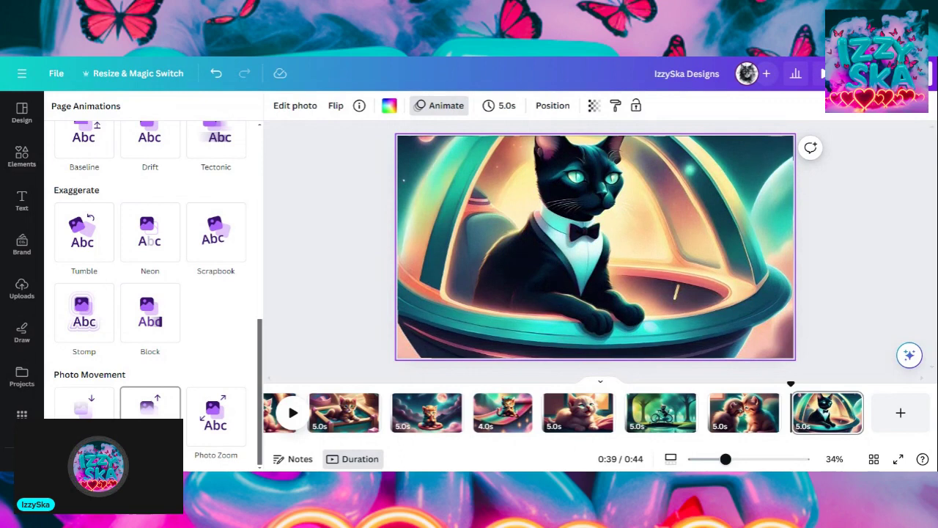
Give the tuxedo cat page a Photo Zoom animation set to Out with a larger scale.
left_click(149, 407)
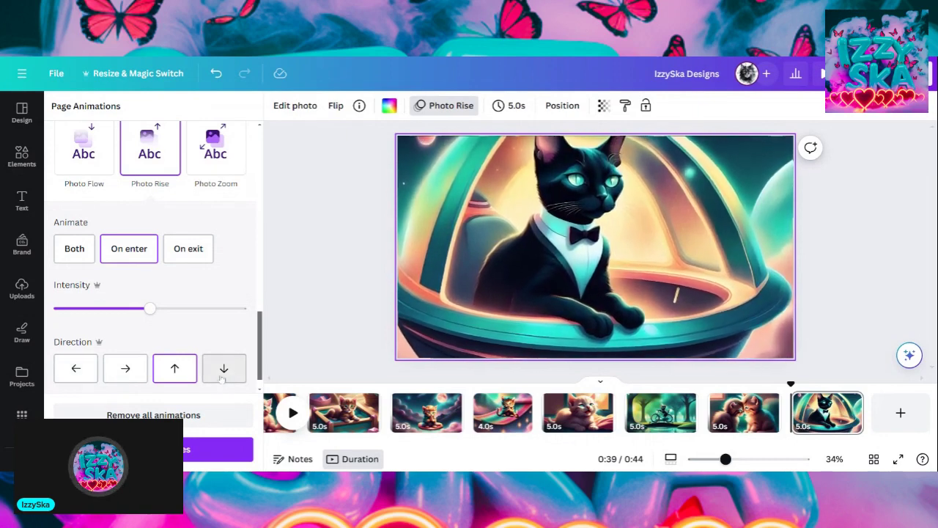
left_click(220, 161)
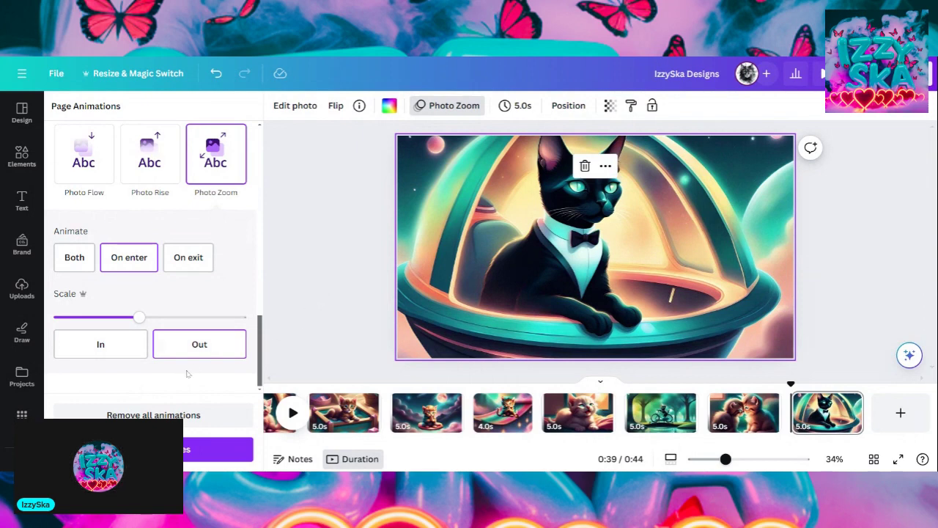
left_click(115, 348)
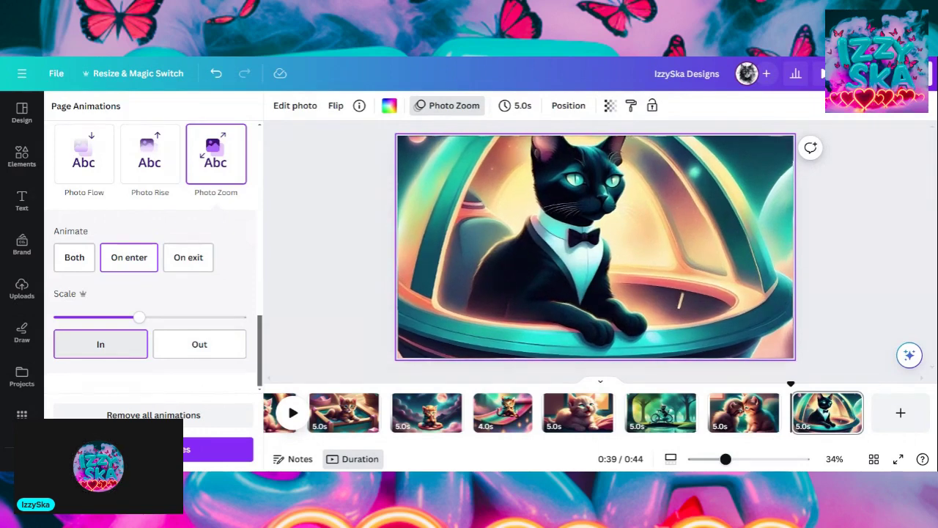
left_click(198, 349)
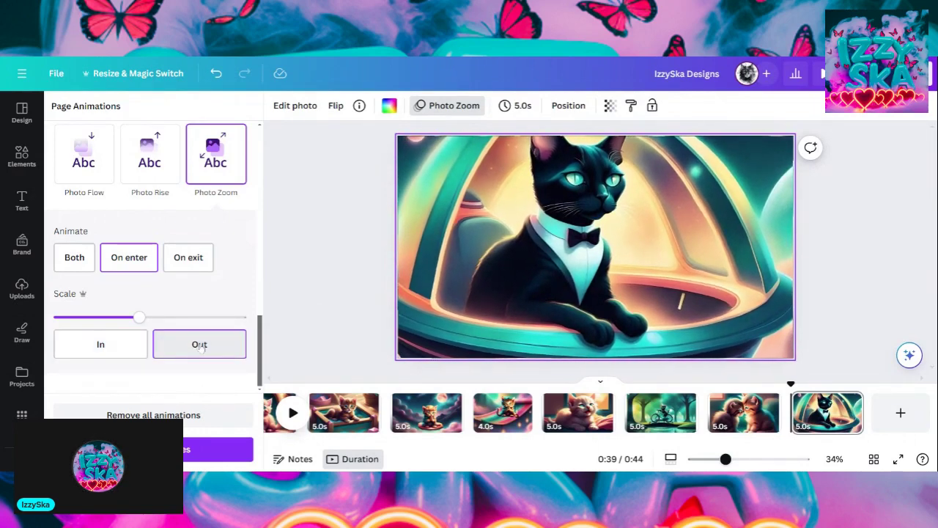
left_click_drag(139, 317, 202, 317)
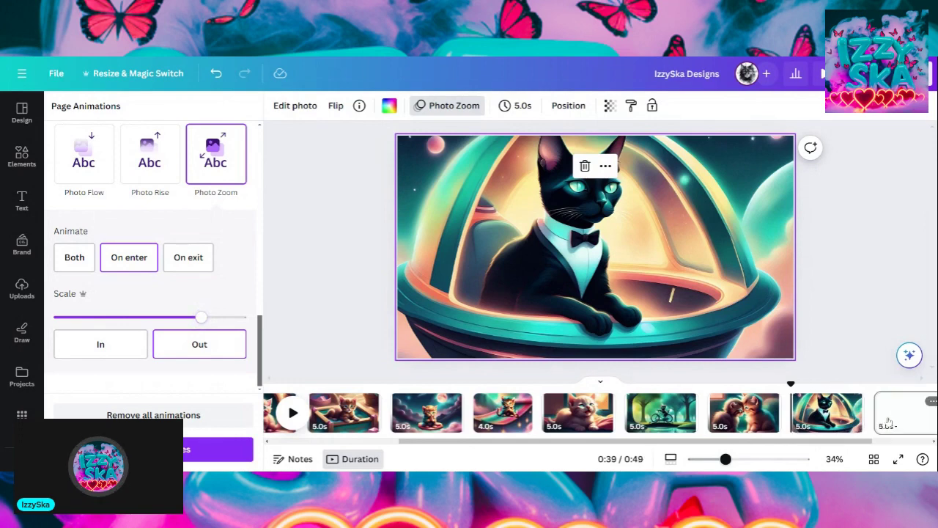
Add a blank tenth page and browse down through the uploaded kitten images.
left_click(889, 420)
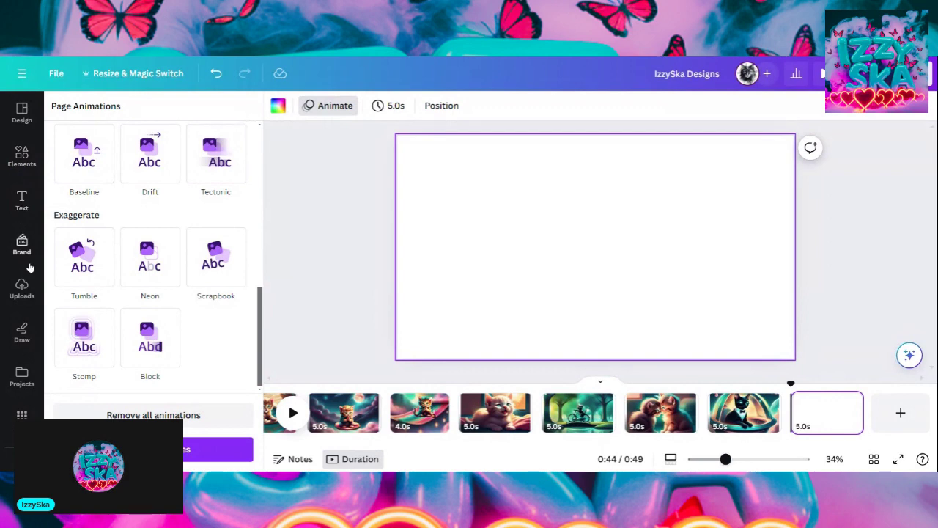
left_click(22, 290)
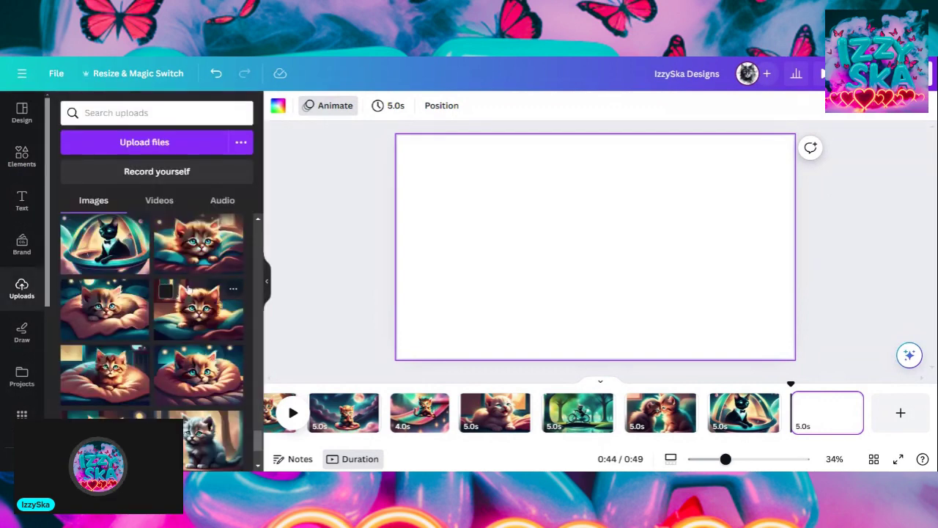
scroll(189, 286, "down", 3)
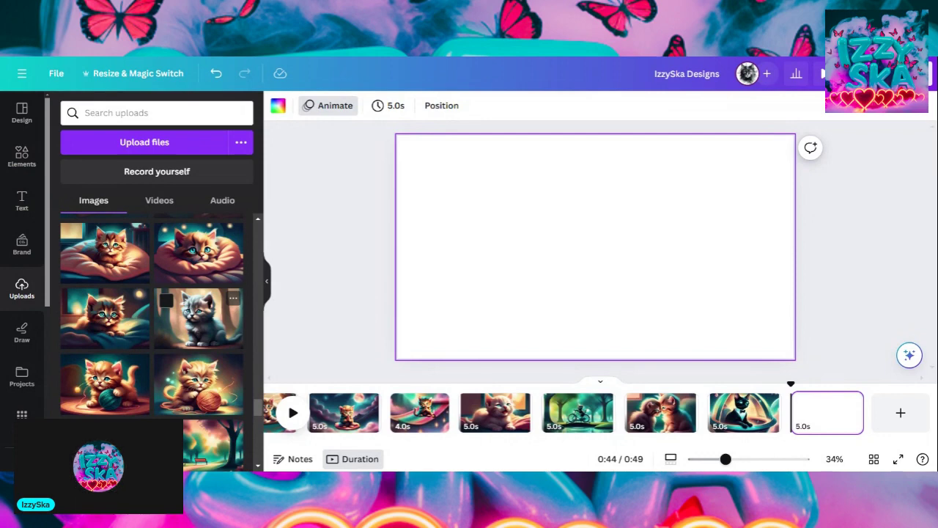
scroll(213, 356, "down", 1)
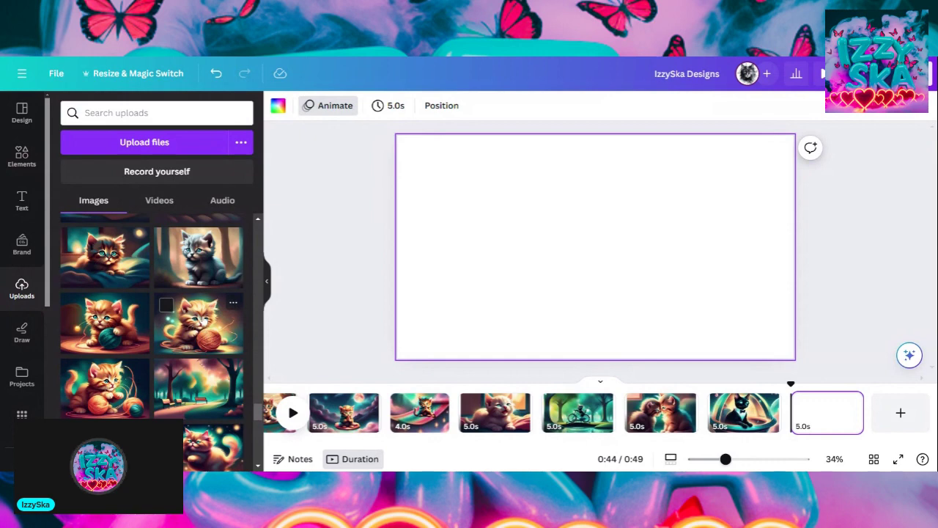
Place the fluffy kitten pawing yarn on the tenth page and set it as the background.
left_click(201, 331)
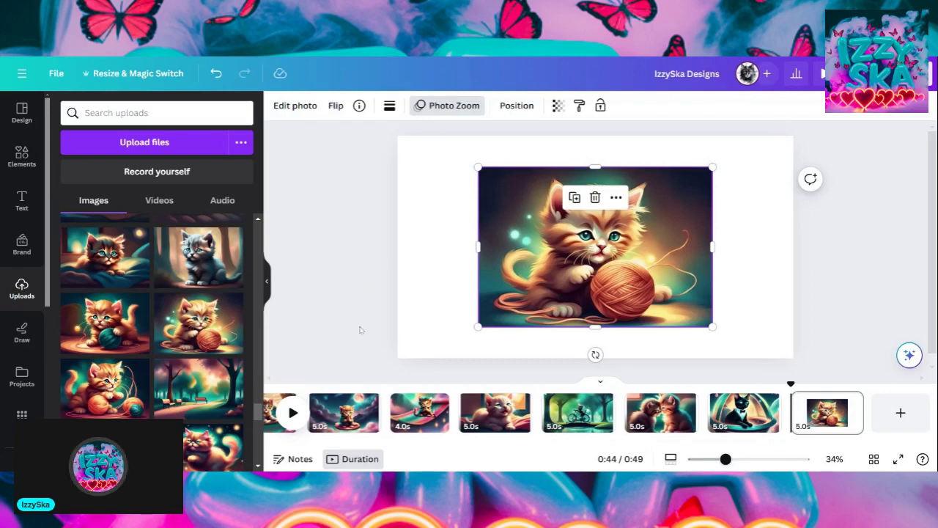
right_click(549, 299)
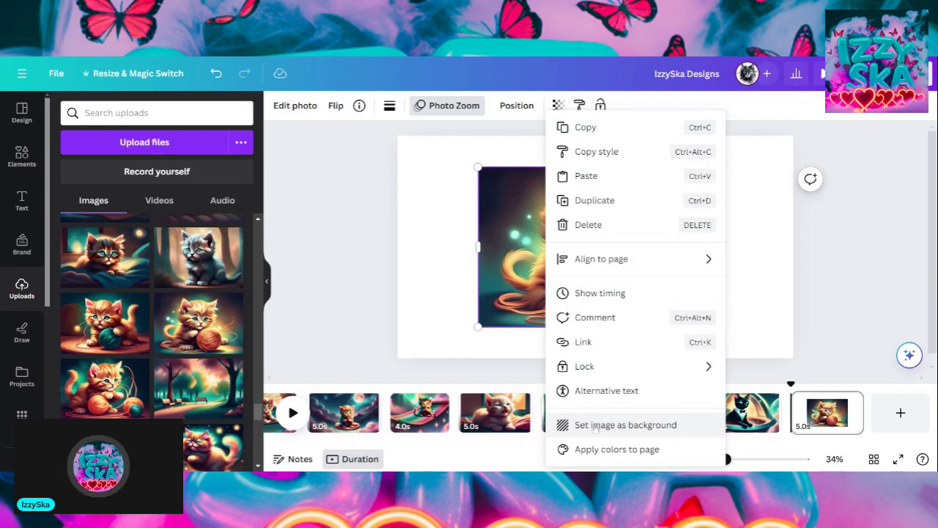
left_click(596, 426)
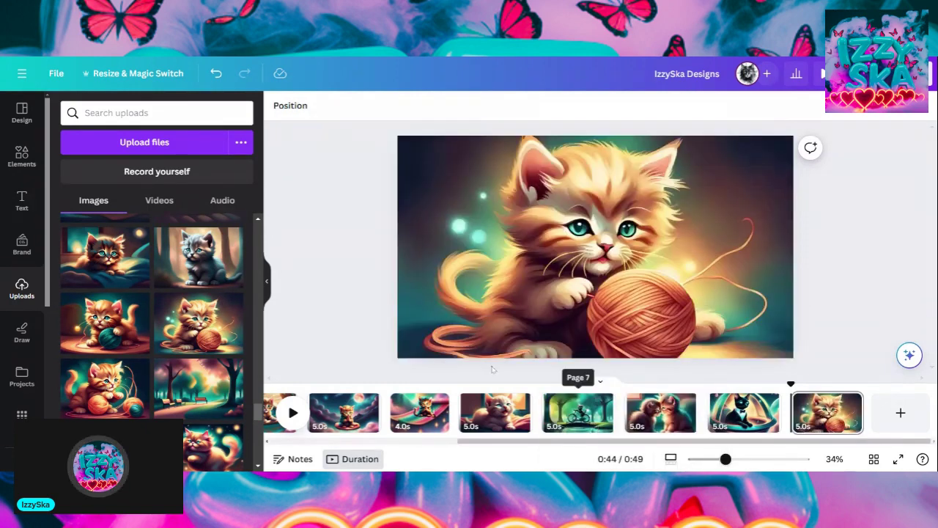